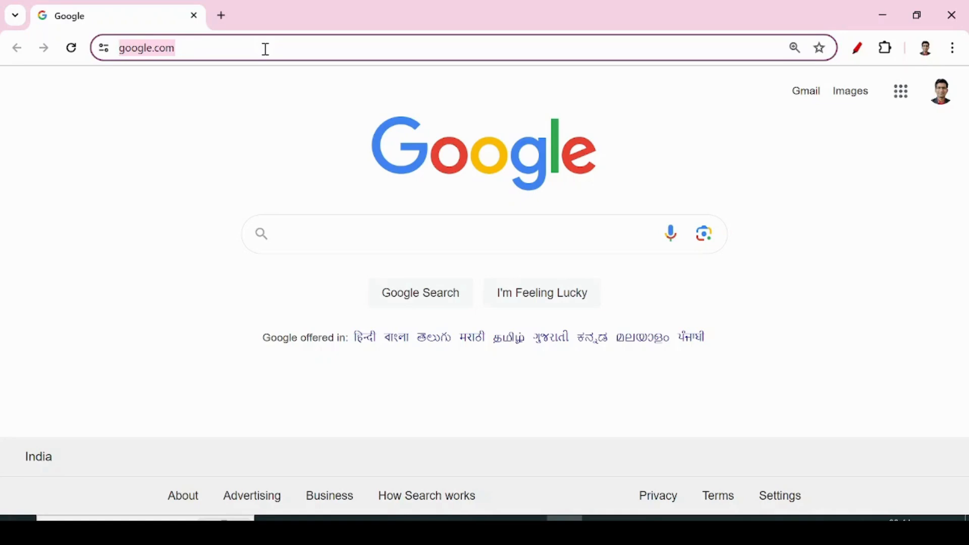
Search Google for natboard.
{"action": "type", "text": "natboard"}
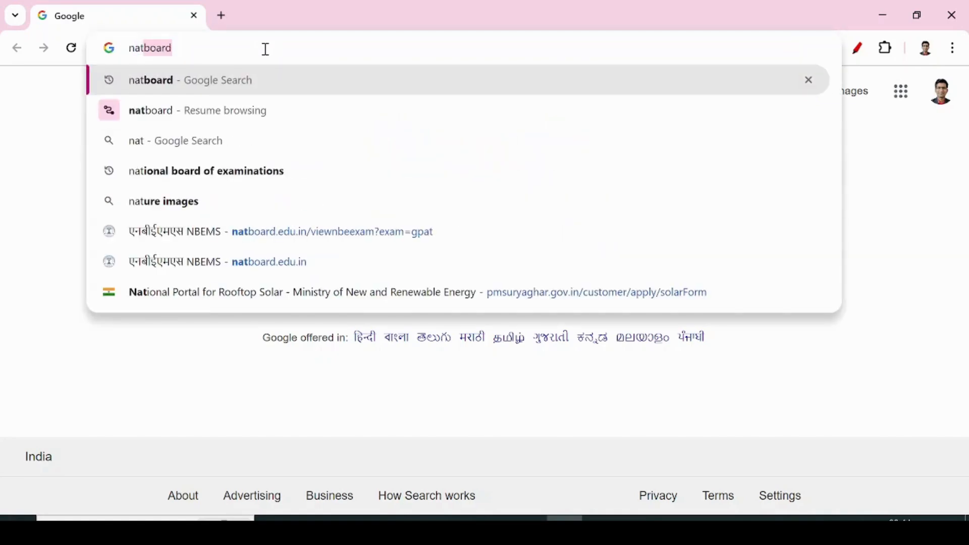
{"action": "key", "text": "Return"}
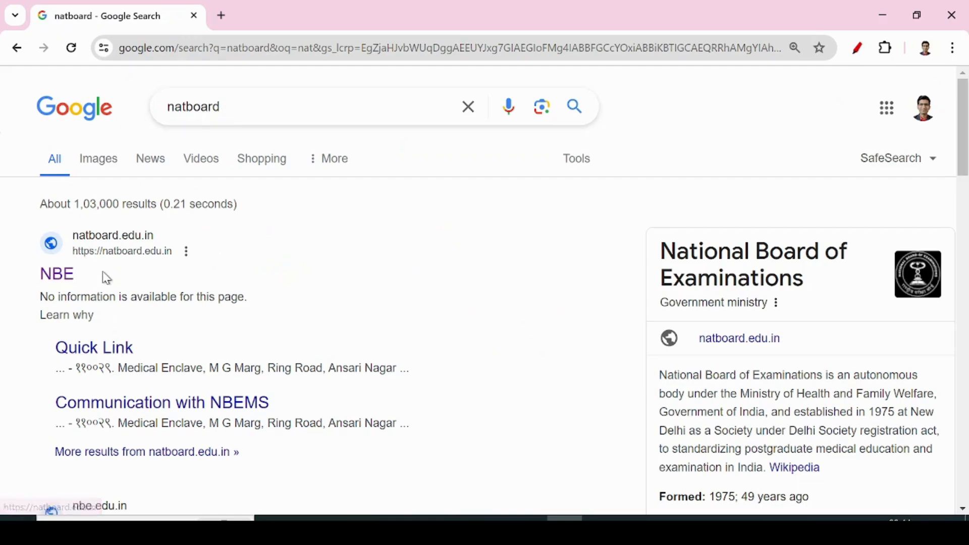
Open the NBE site and go to the GPAT 2024 online application portal.
{"action": "left_click", "coordinate": [70, 275]}
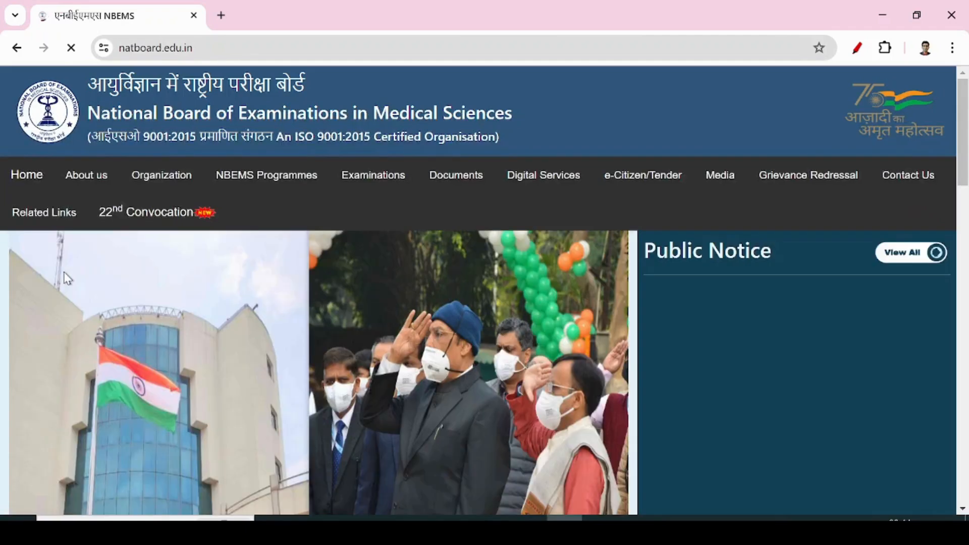
{"action": "mouse_move", "coordinate": [374, 186]}
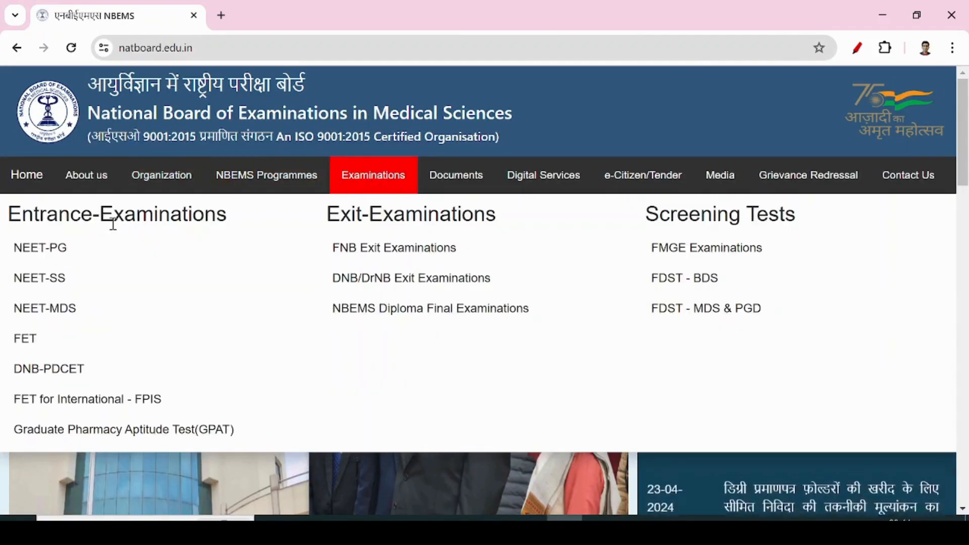
{"action": "left_click", "coordinate": [105, 440]}
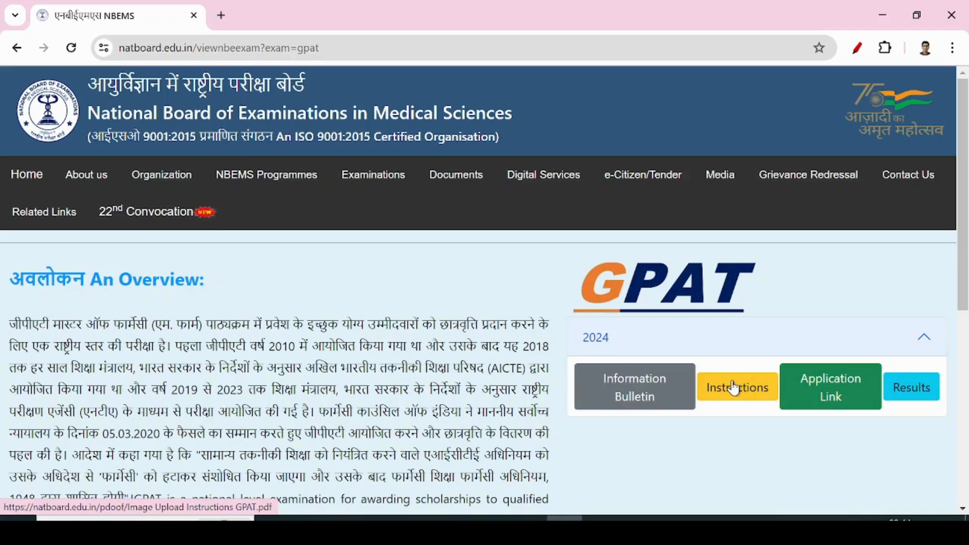
{"action": "left_click", "coordinate": [841, 389]}
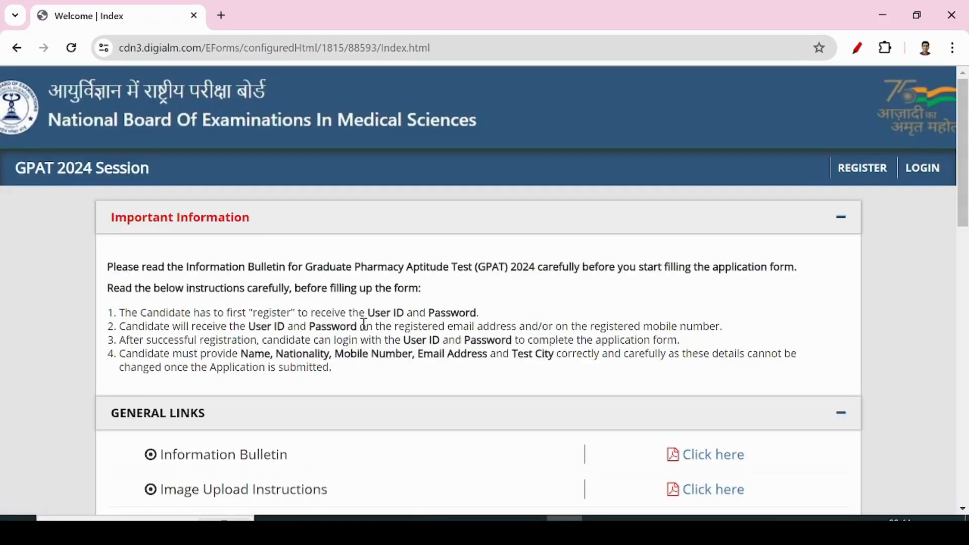
Start a new GPAT 2024 registration from the portal's To Register link.
{"action": "scroll", "coordinate": [400, 320], "scroll_direction": "down", "scroll_amount": 6}
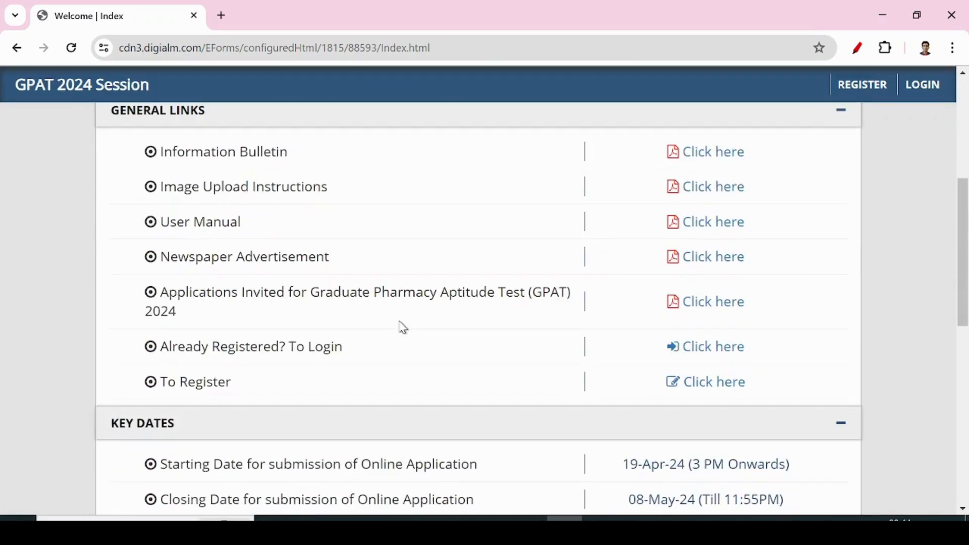
{"action": "scroll", "coordinate": [401, 327], "scroll_direction": "up", "scroll_amount": 6}
{"action": "scroll", "coordinate": [400, 323], "scroll_direction": "down", "scroll_amount": 1}
{"action": "scroll", "coordinate": [400, 326], "scroll_direction": "down", "scroll_amount": 4}
{"action": "left_click", "coordinate": [710, 384]}
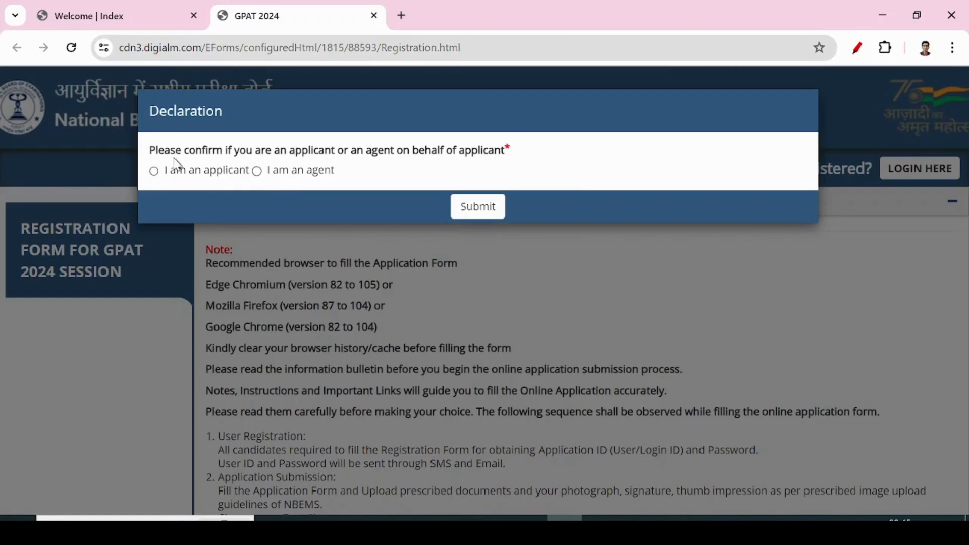
Register as the applicant, dismiss the instructions, and accept the privacy notice.
{"action": "left_click", "coordinate": [467, 213]}
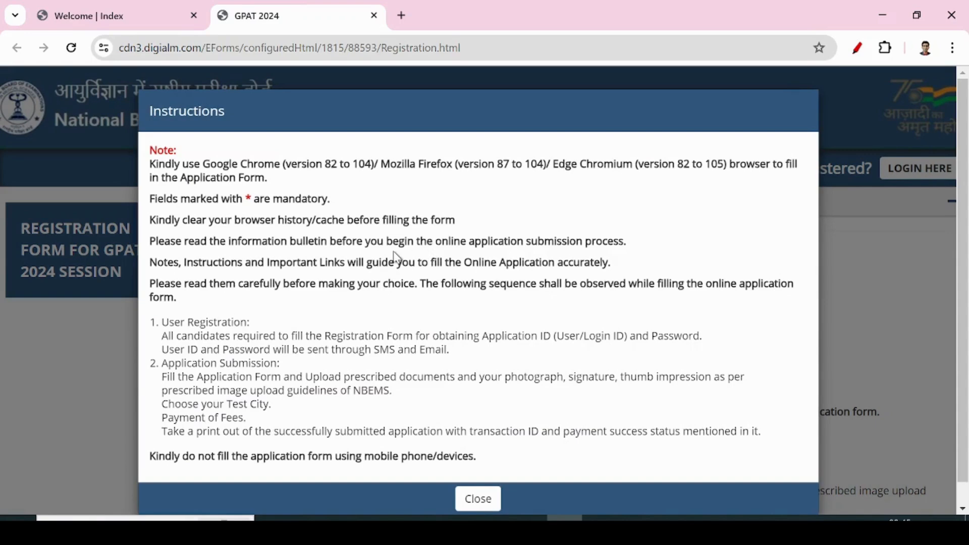
{"action": "left_click", "coordinate": [479, 500]}
{"action": "scroll", "coordinate": [374, 273], "scroll_direction": "down", "scroll_amount": 10}
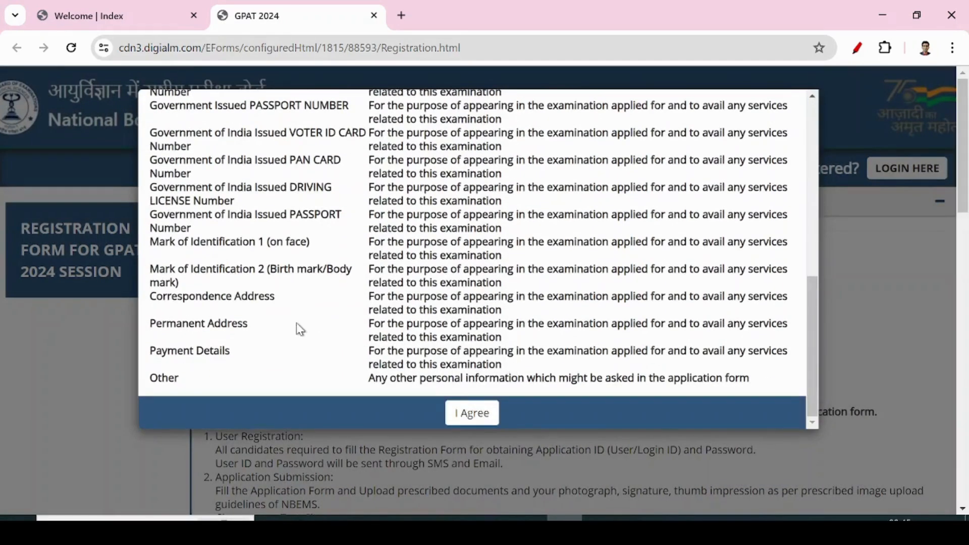
{"action": "scroll", "coordinate": [299, 329], "scroll_direction": "up", "scroll_amount": 10}
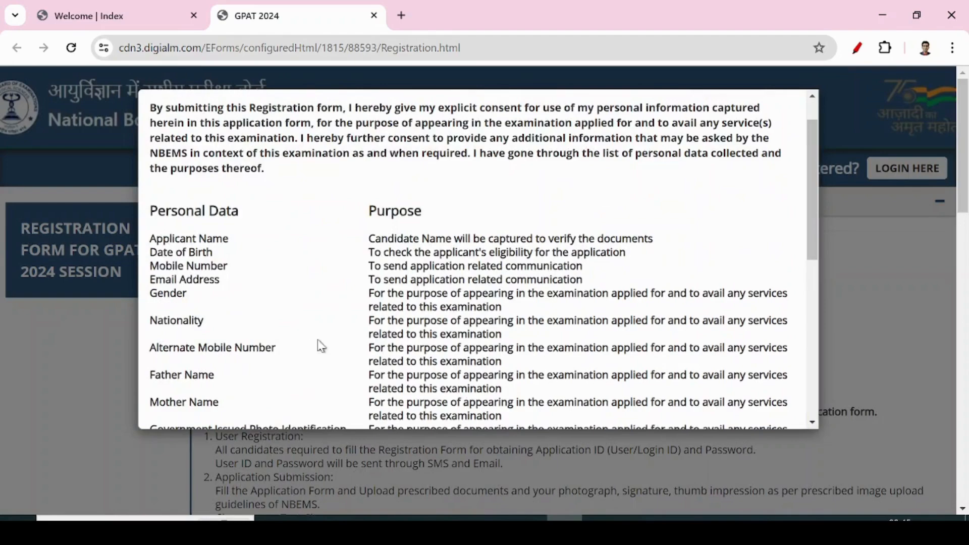
{"action": "scroll", "coordinate": [414, 327], "scroll_direction": "down", "scroll_amount": 10}
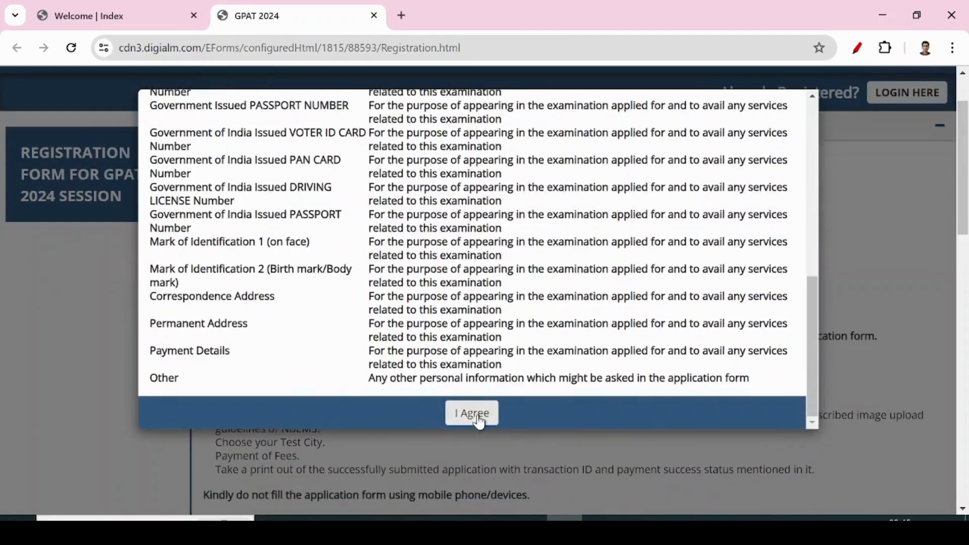
{"action": "left_click", "coordinate": [477, 417]}
{"action": "scroll", "coordinate": [696, 227], "scroll_direction": "up", "scroll_amount": 2}
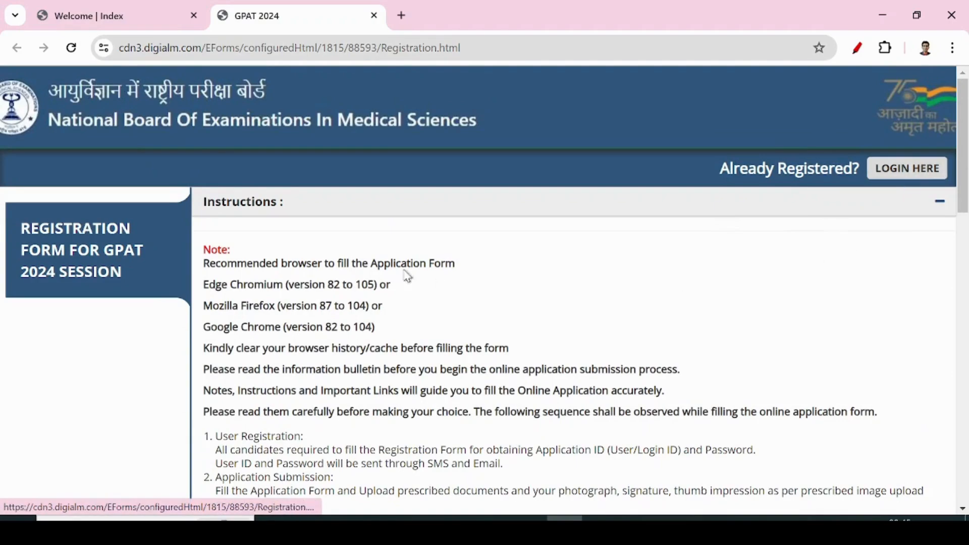
Enter the candidate's full name in the Candidate's Name field.
{"action": "scroll", "coordinate": [439, 303], "scroll_direction": "down", "scroll_amount": 5}
{"action": "scroll", "coordinate": [441, 324], "scroll_direction": "down", "scroll_amount": 4}
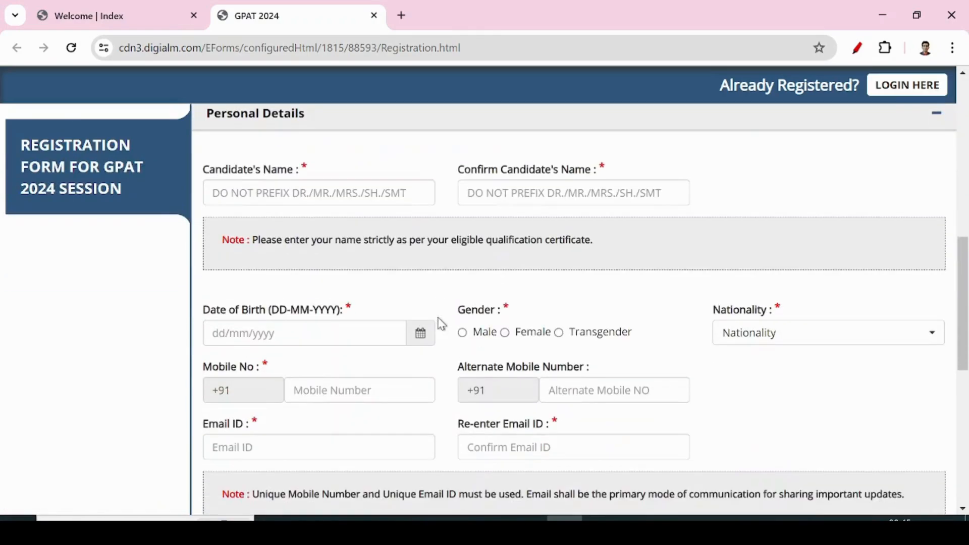
{"action": "scroll", "coordinate": [353, 217], "scroll_direction": "up", "scroll_amount": 6}
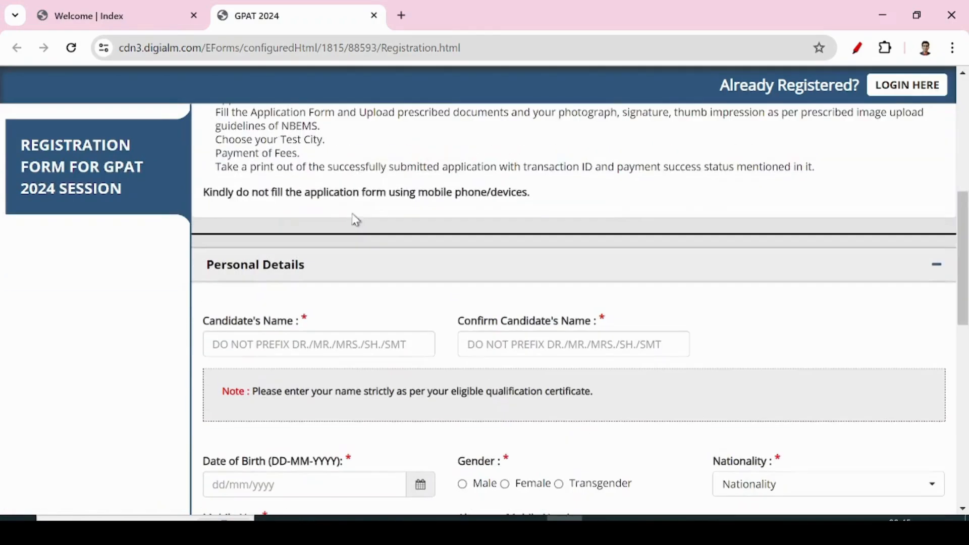
{"action": "scroll", "coordinate": [369, 417], "scroll_direction": "down", "scroll_amount": 5}
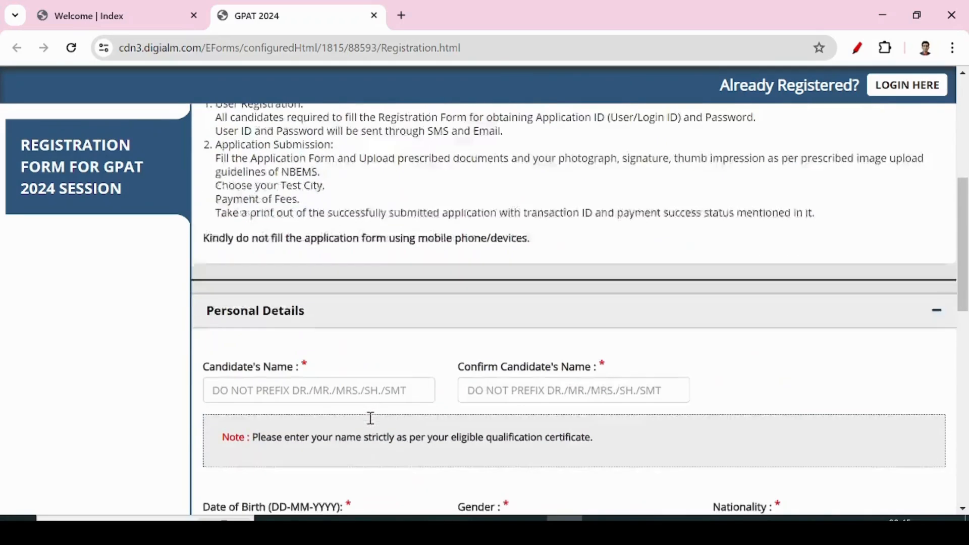
{"action": "scroll", "coordinate": [371, 418], "scroll_direction": "down", "scroll_amount": 1}
{"action": "left_click", "coordinate": [257, 345]}
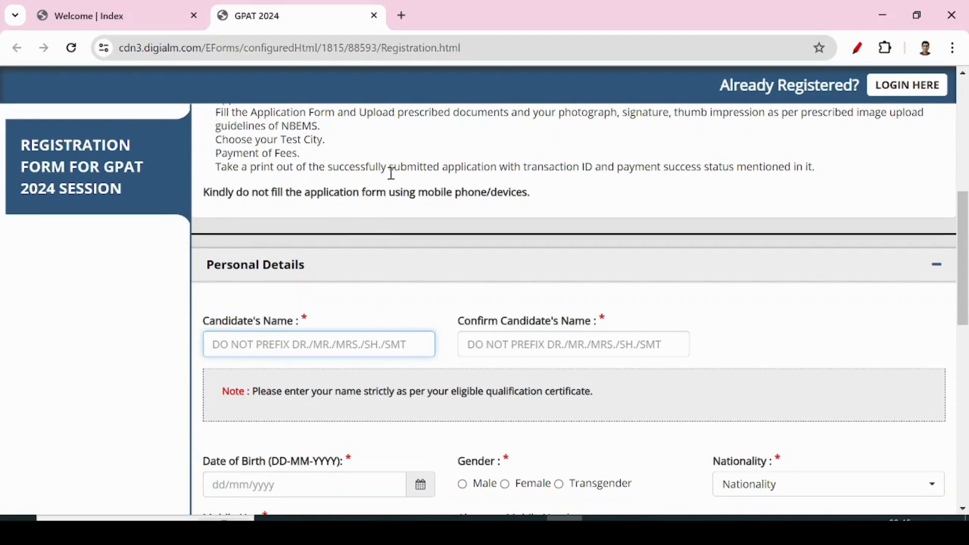
{"action": "scroll", "coordinate": [391, 173], "scroll_direction": "down", "scroll_amount": 2}
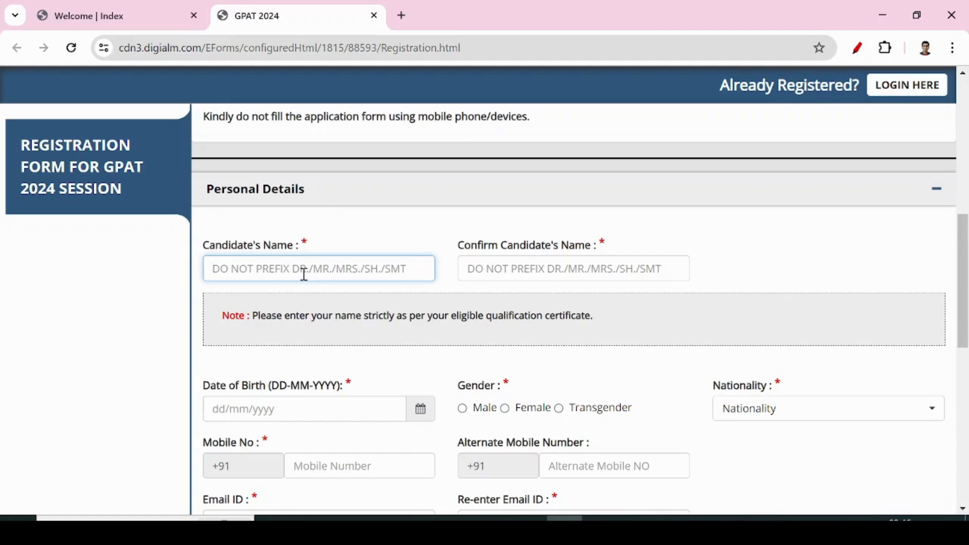
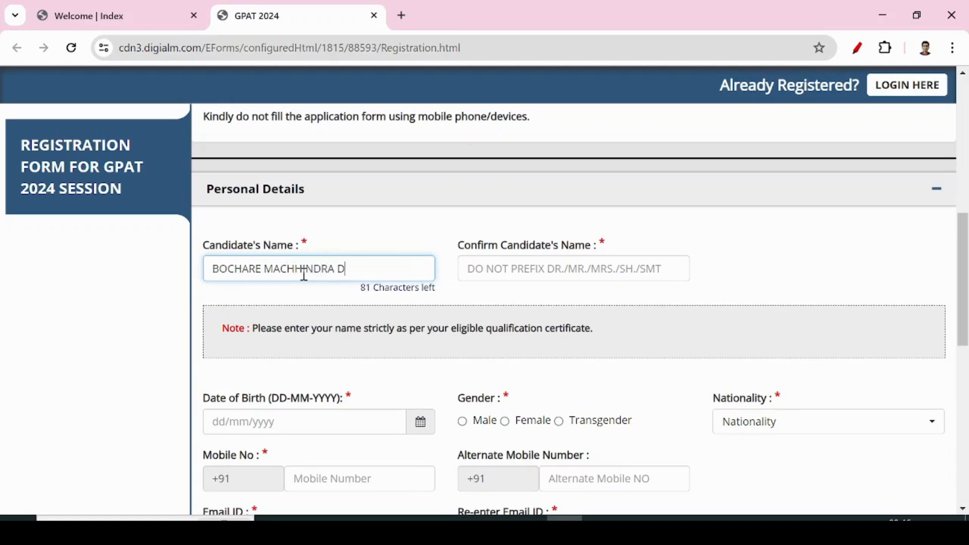
Re-check the entered name and type it identically in Confirm Candidate's Name.
{"action": "left_click_drag", "start_coordinate": [468, 328], "coordinate": [599, 333]}
{"action": "left_click", "coordinate": [553, 311]}
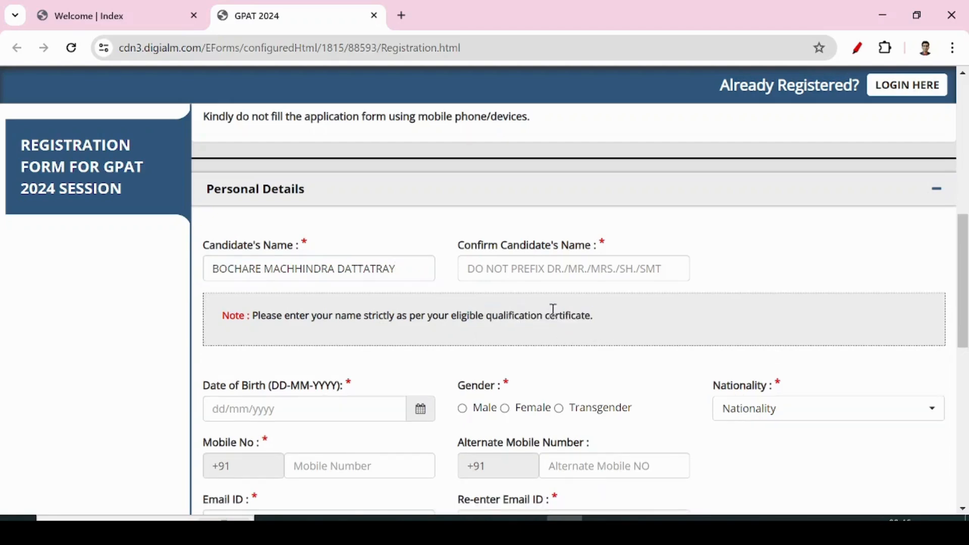
{"action": "left_click", "coordinate": [240, 269]}
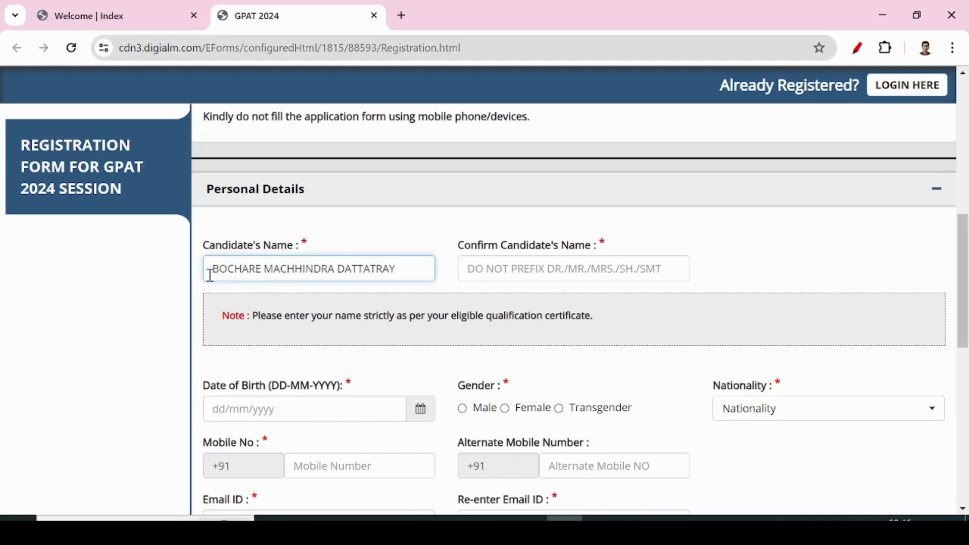
{"action": "double_click", "coordinate": [222, 268]}
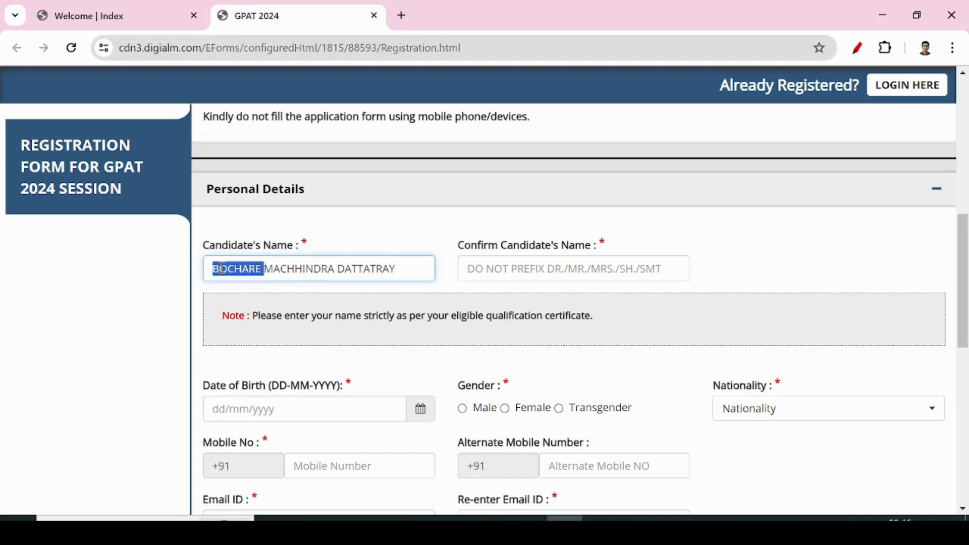
{"action": "double_click", "coordinate": [277, 270]}
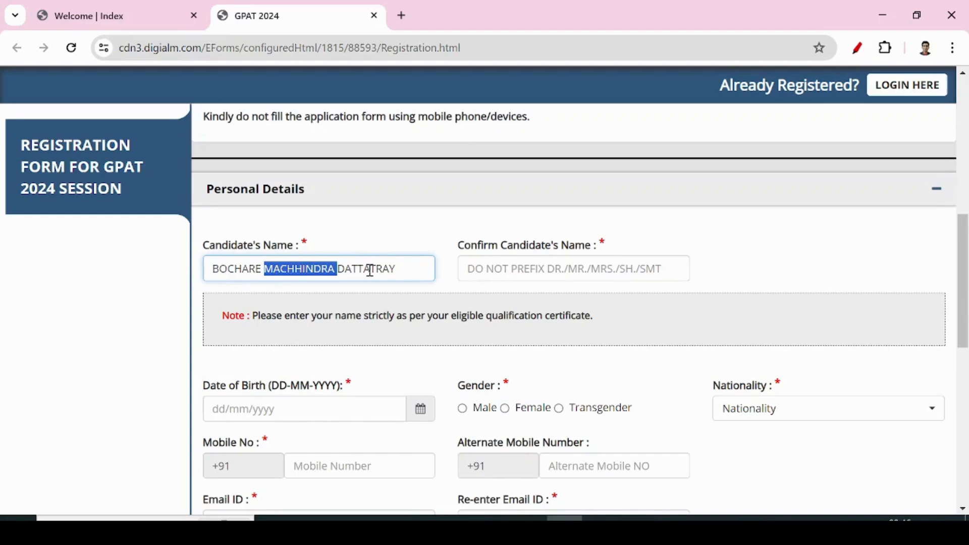
{"action": "left_click", "coordinate": [226, 267]}
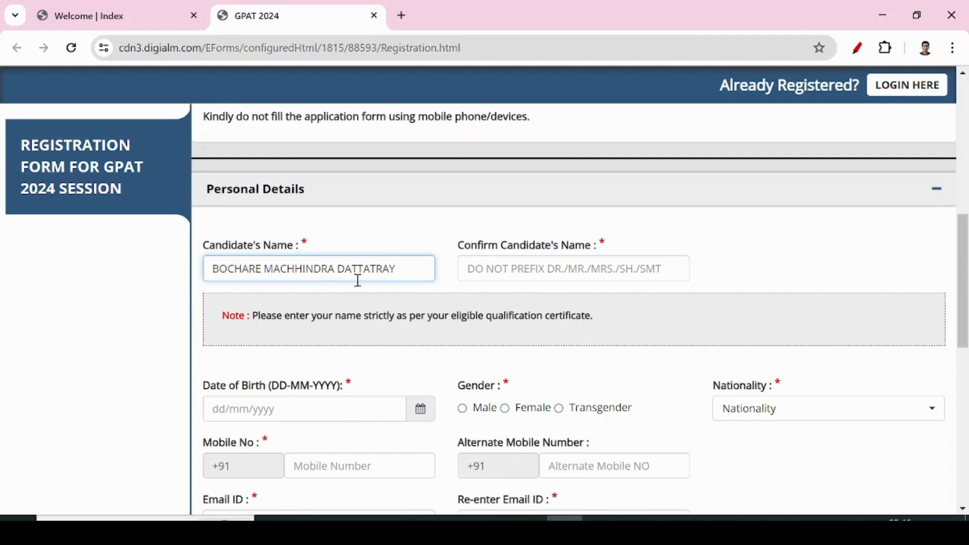
{"action": "left_click", "coordinate": [522, 270]}
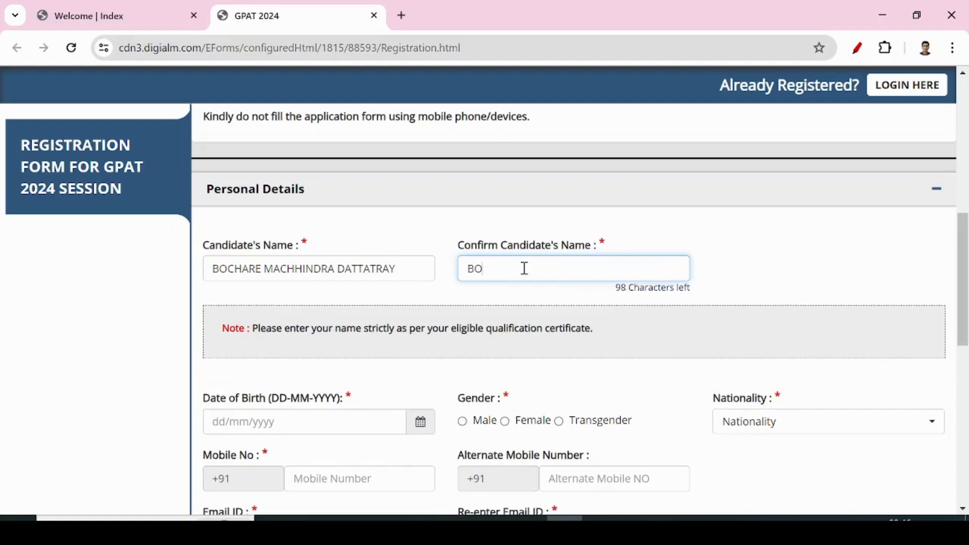
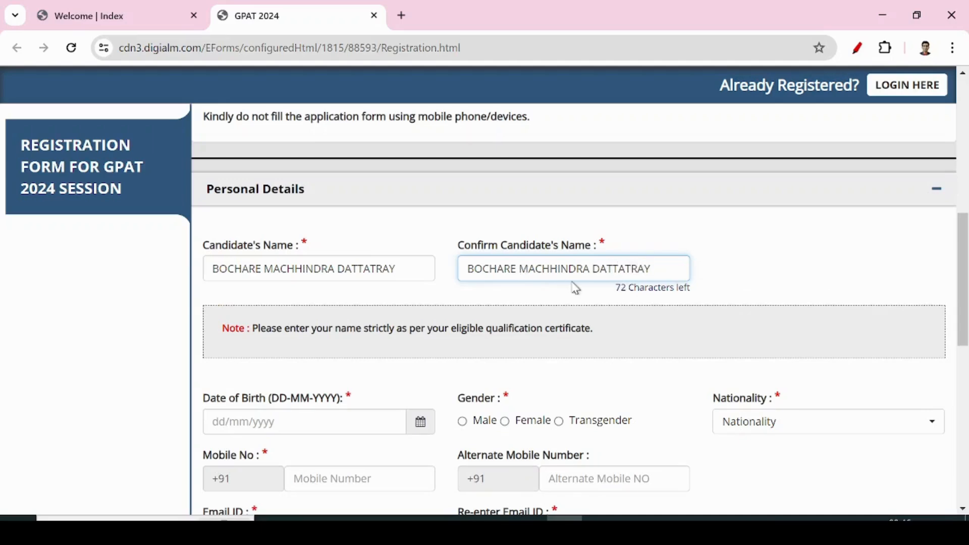
{"action": "left_click", "coordinate": [786, 267]}
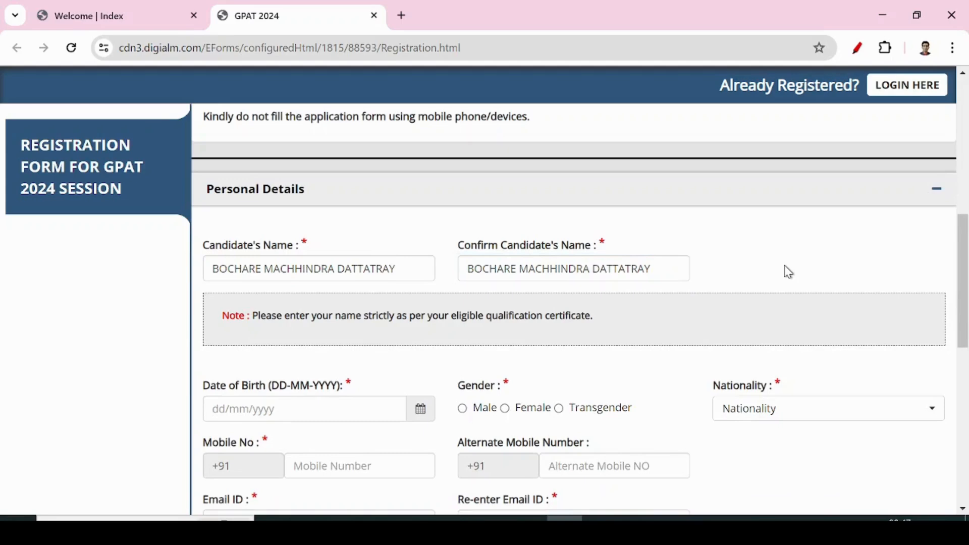
{"action": "scroll", "coordinate": [766, 331], "scroll_direction": "down", "scroll_amount": 3}
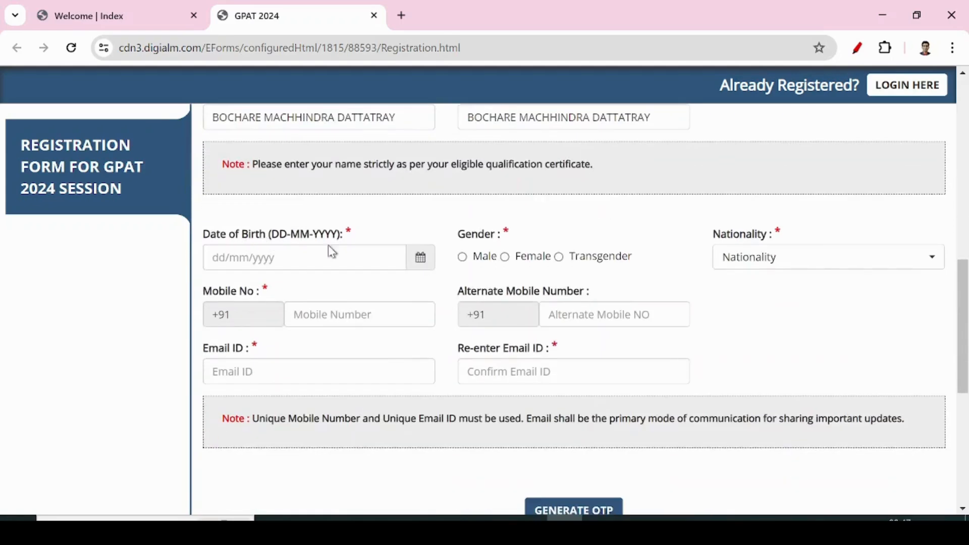
{"action": "left_click", "coordinate": [426, 261]}
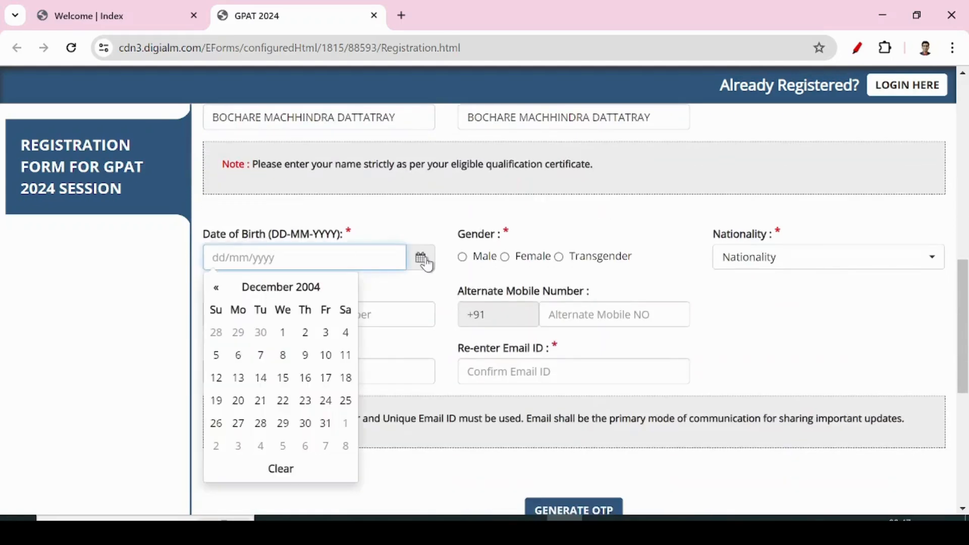
{"action": "left_click", "coordinate": [279, 289]}
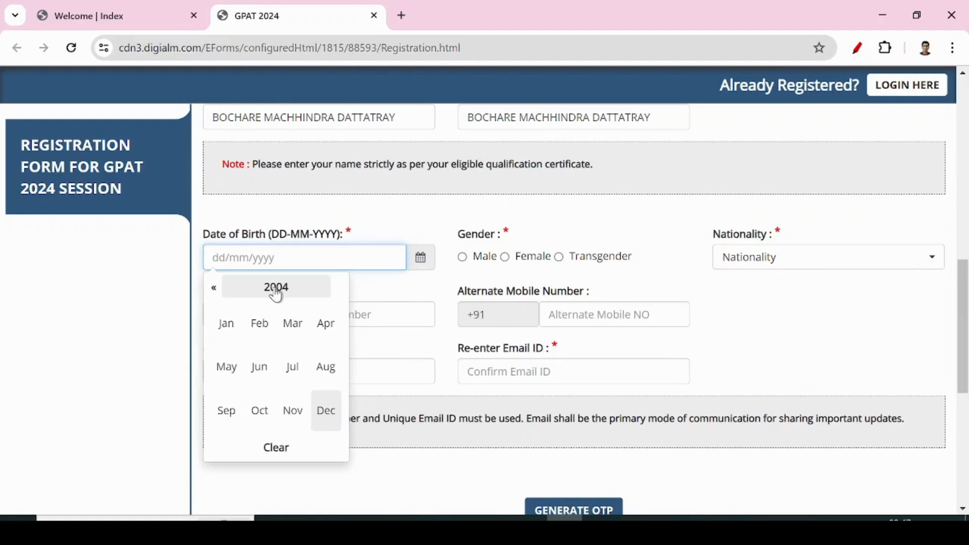
{"action": "left_click", "coordinate": [275, 290]}
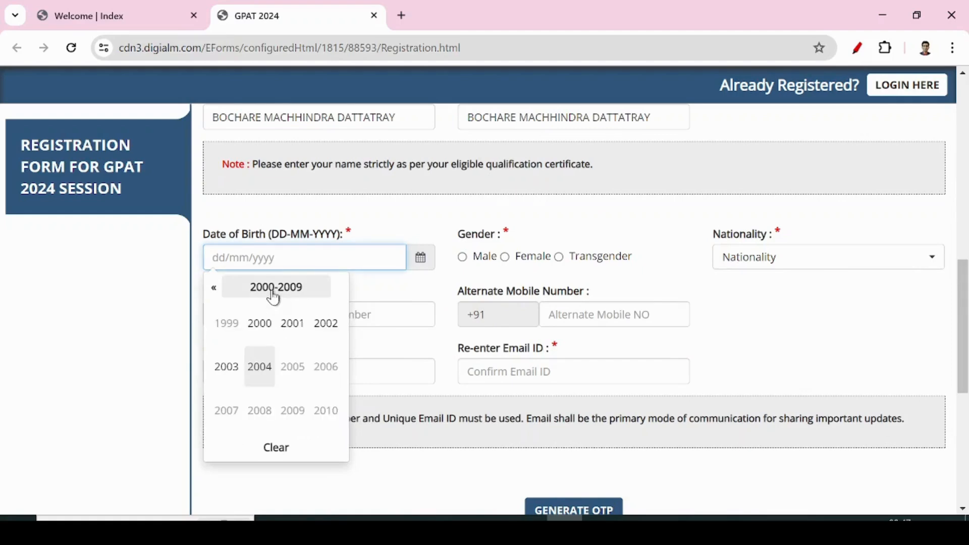
{"action": "left_click", "coordinate": [214, 291]}
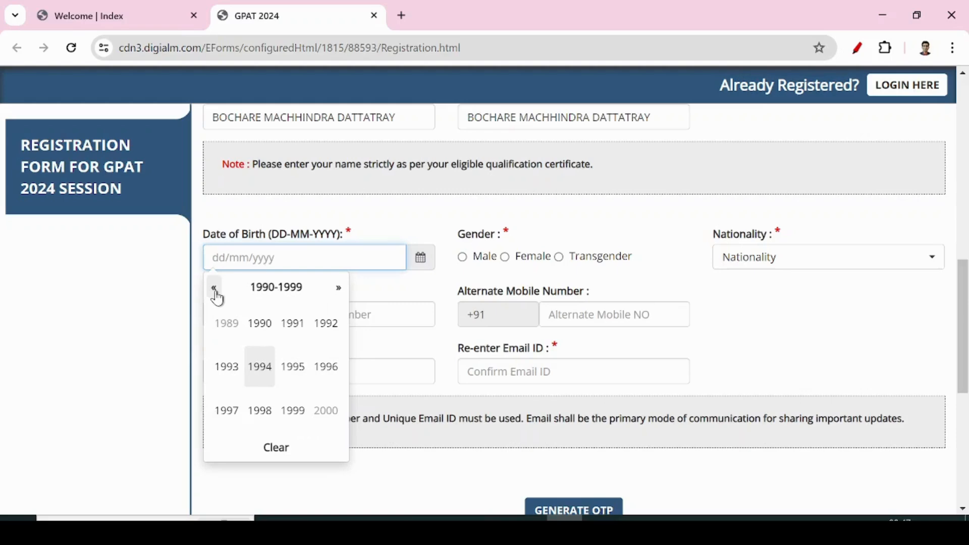
{"action": "left_click", "coordinate": [214, 289]}
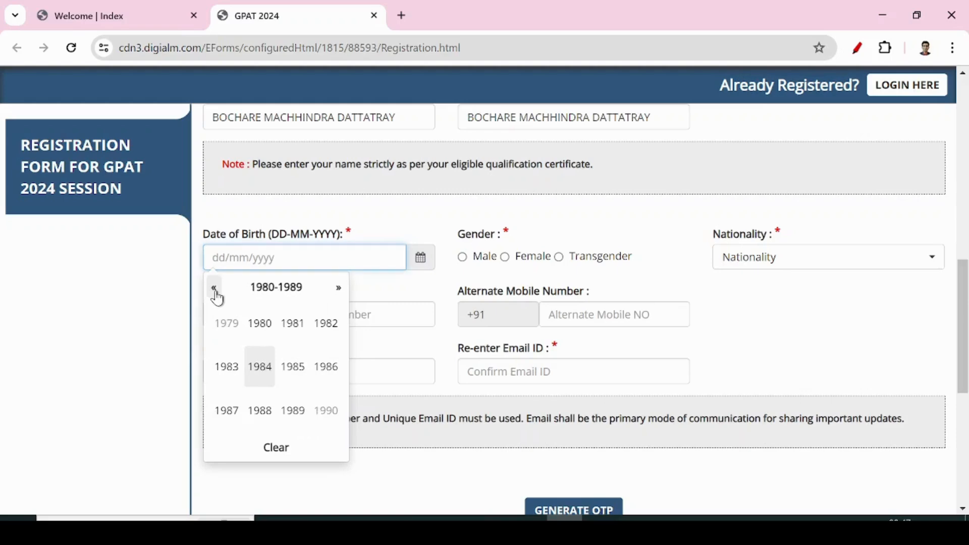
{"action": "left_click", "coordinate": [260, 379]}
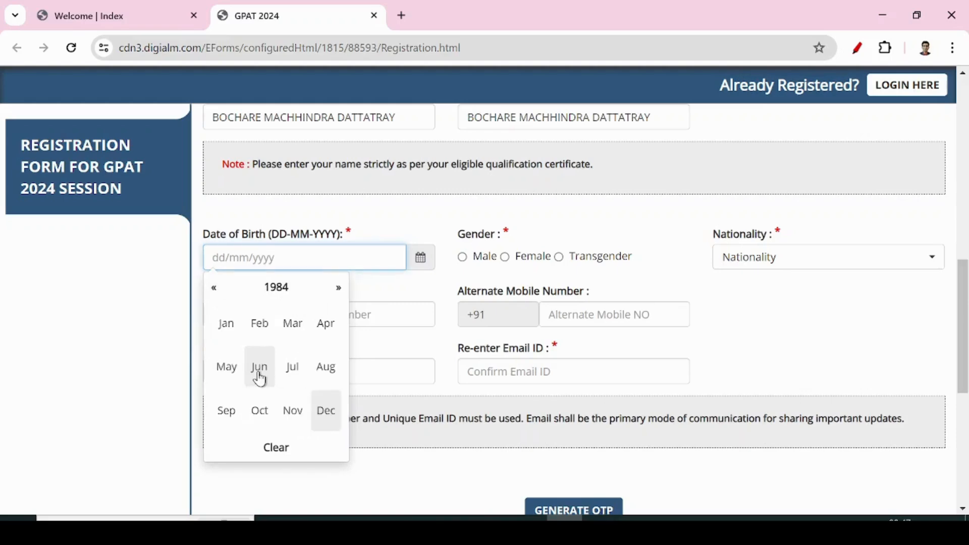
{"action": "left_click", "coordinate": [270, 416]}
{"action": "left_click", "coordinate": [221, 376]}
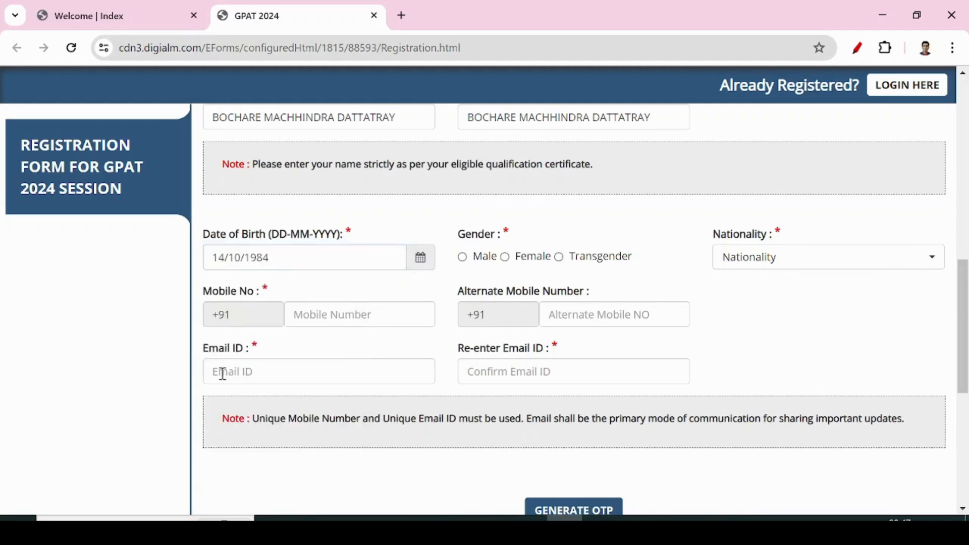
{"action": "left_click", "coordinate": [463, 257]}
{"action": "left_click", "coordinate": [757, 262]}
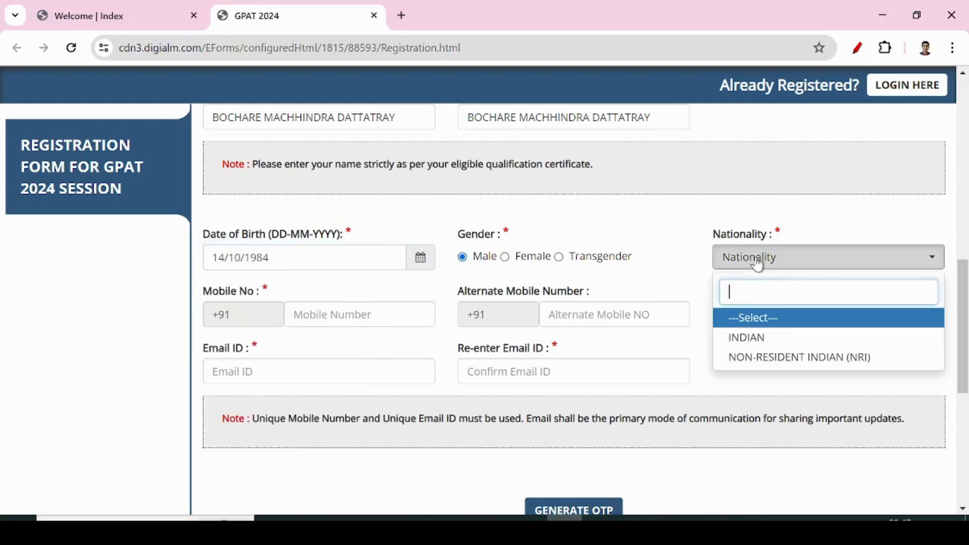
{"action": "left_click", "coordinate": [755, 339]}
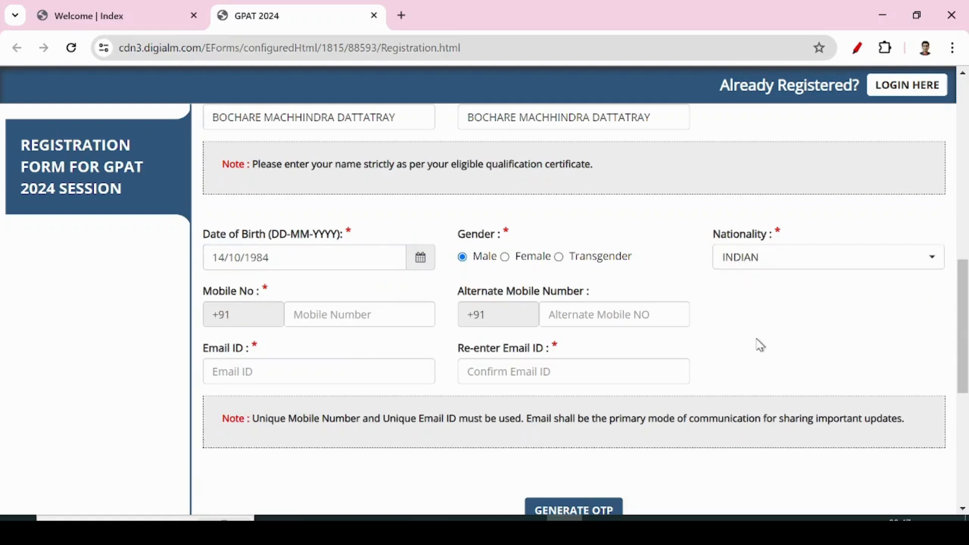
Enter the candidate's mobile number and alternate mobile number.
{"action": "left_click", "coordinate": [314, 311]}
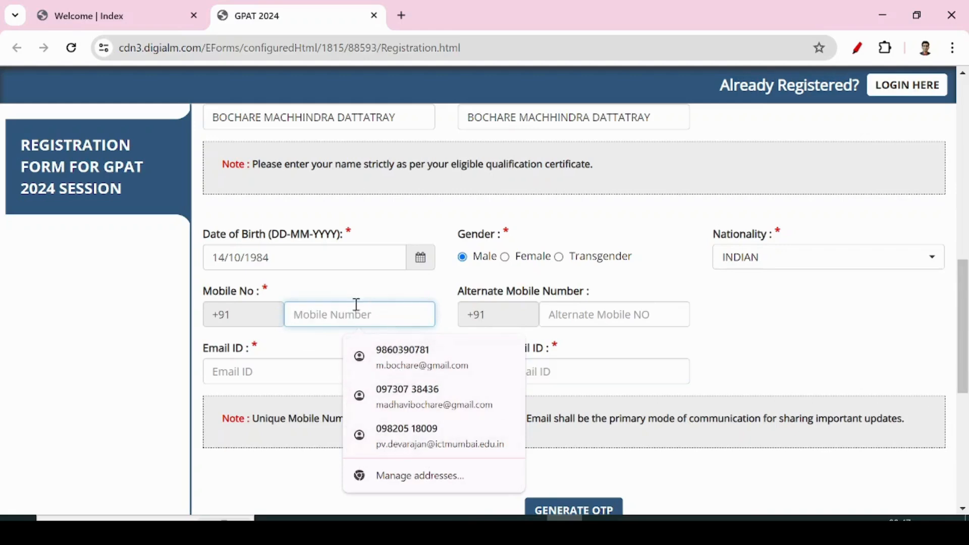
{"action": "type", "text": "9"}
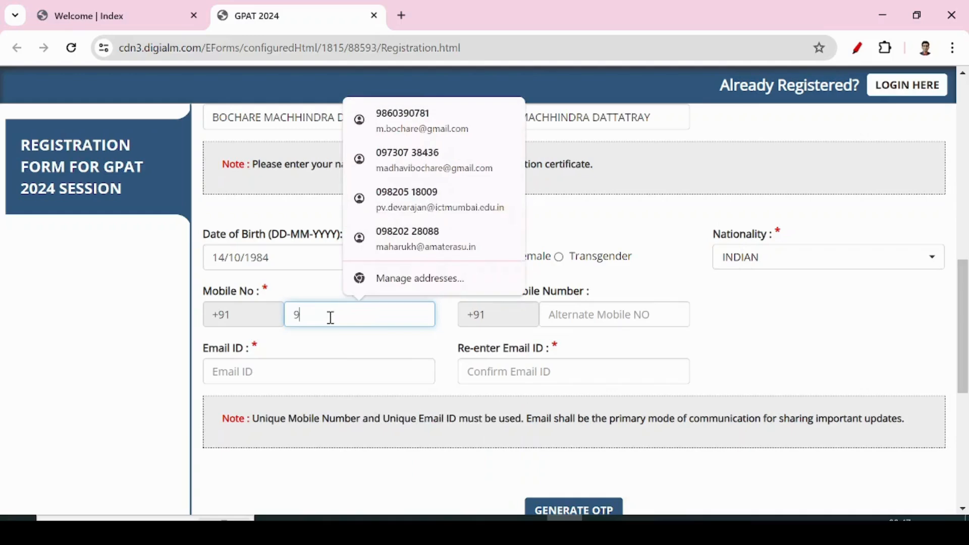
{"action": "type", "text": "86"}
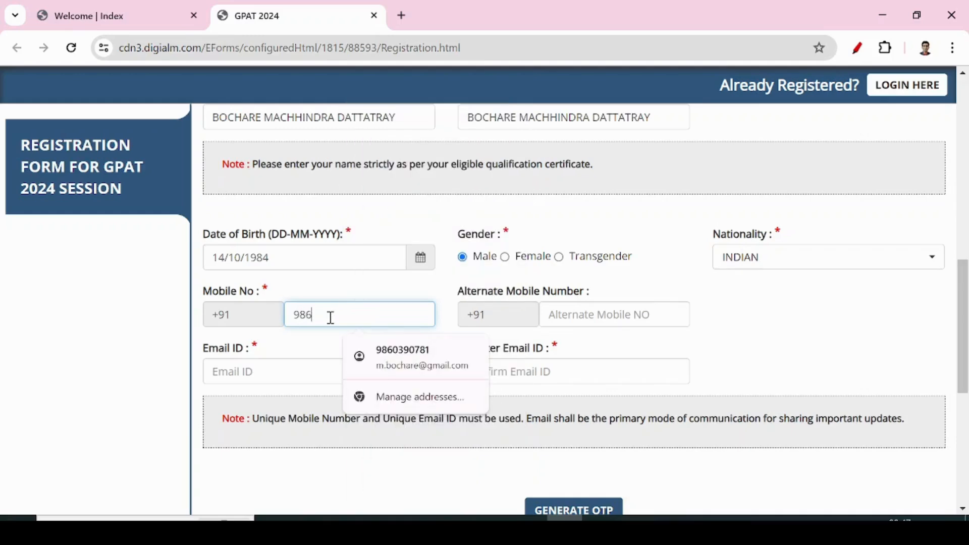
{"action": "type", "text": "781"}
{"action": "left_click", "coordinate": [571, 318]}
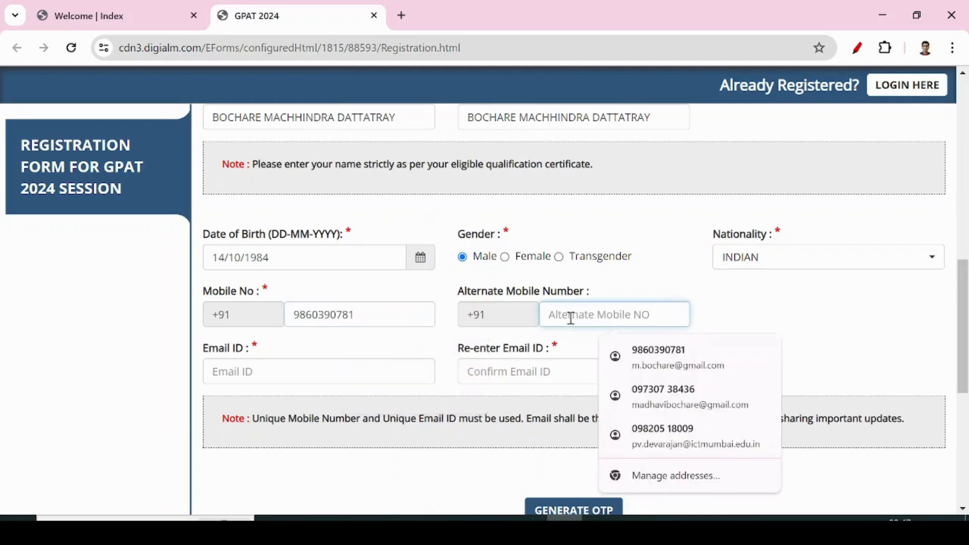
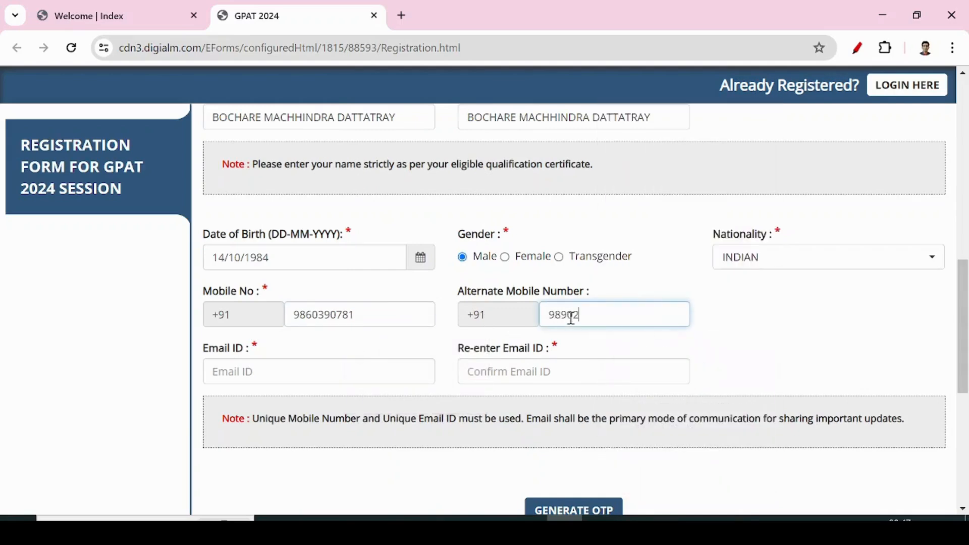
Enter the applicant's e-mail, fixing the .con typo, and re-enter it to confirm.
{"action": "left_click", "coordinate": [342, 314]}
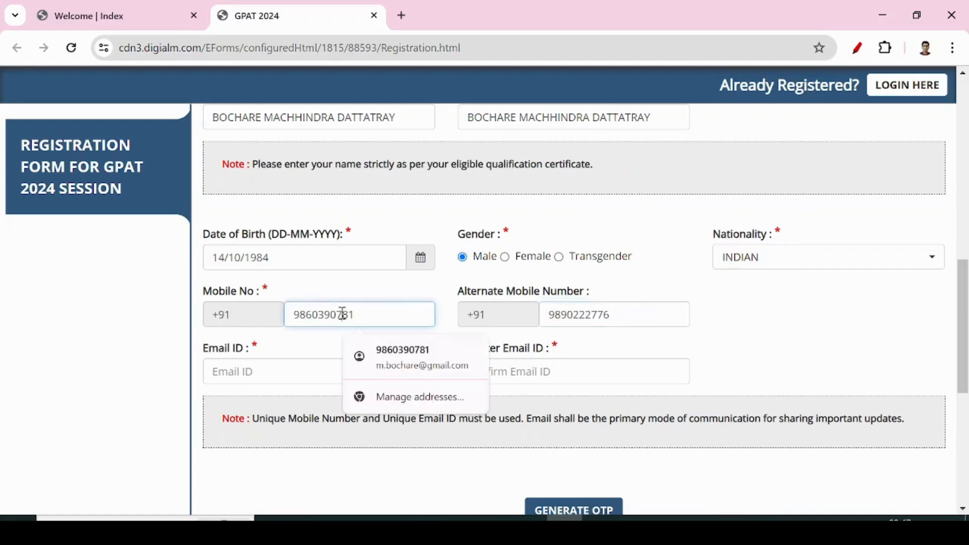
{"action": "left_click", "coordinate": [280, 371]}
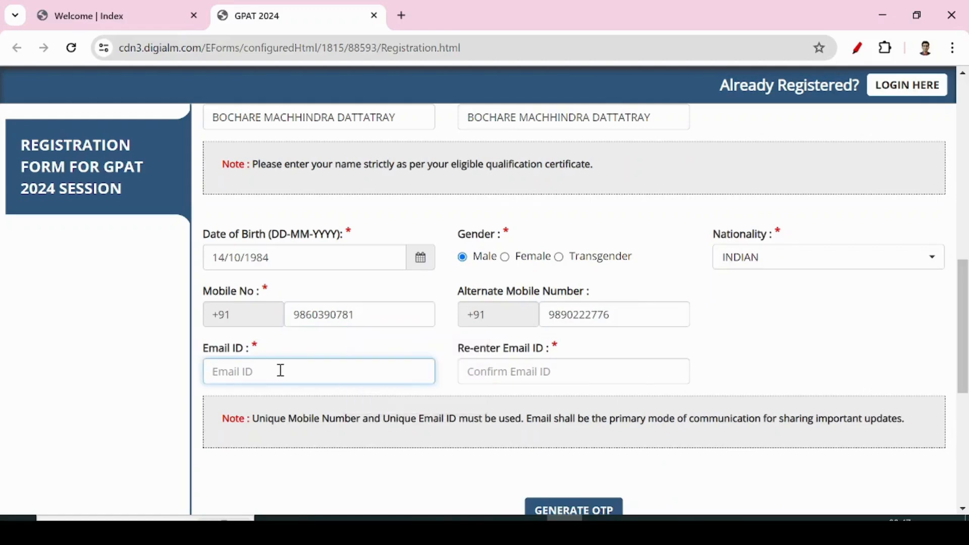
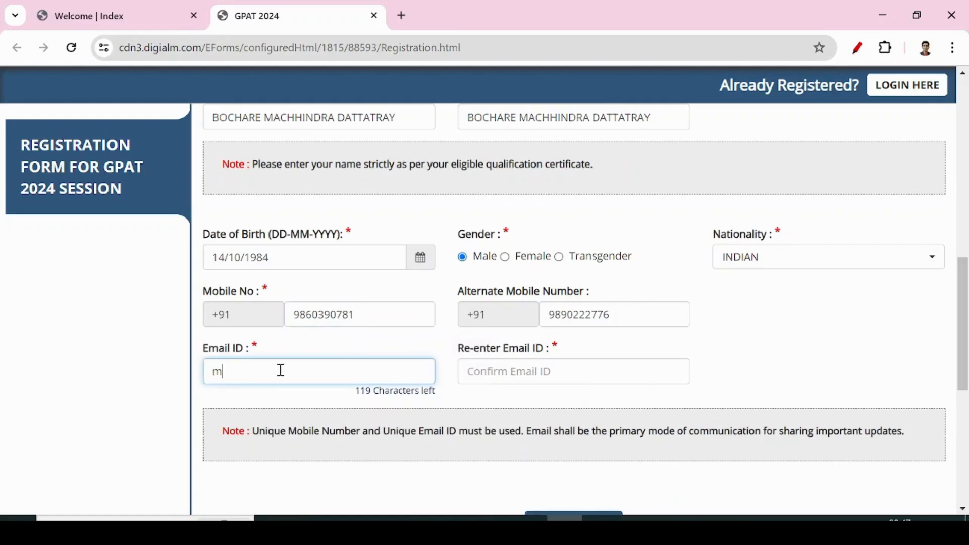
{"action": "left_click_drag", "start_coordinate": [325, 373], "coordinate": [336, 373]}
{"action": "key", "text": "BackSpace"}
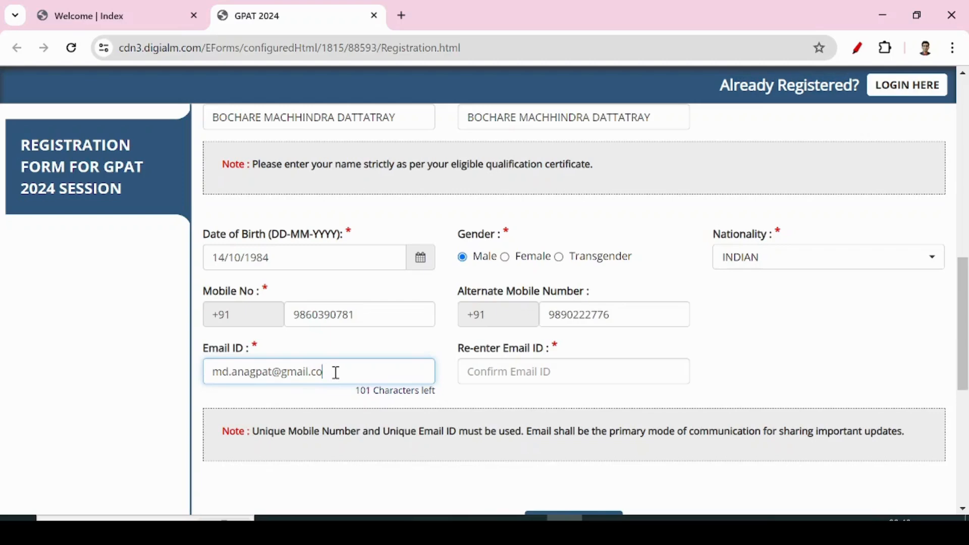
{"action": "type", "text": "m"}
{"action": "left_click", "coordinate": [493, 377]}
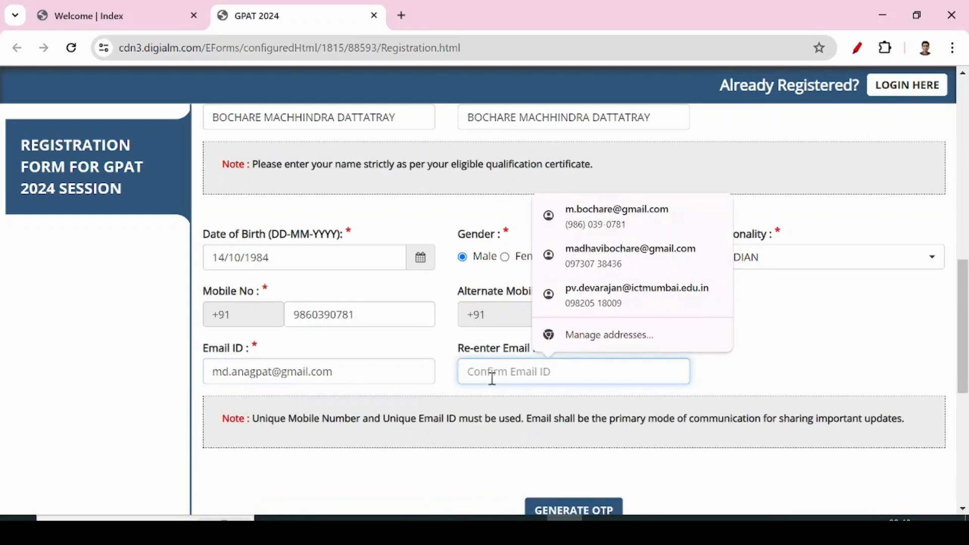
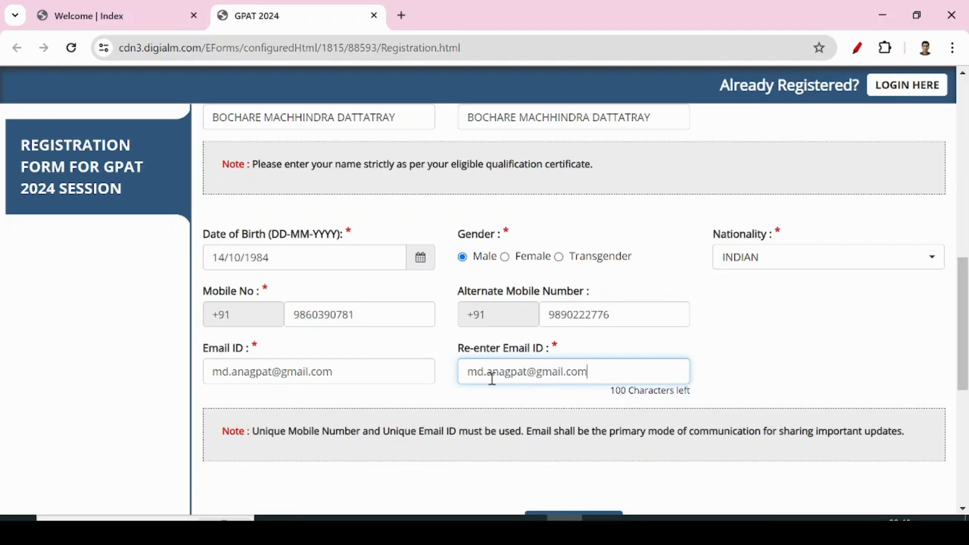
Request mobile and e-mail OTPs by solving the captcha, then dismiss the OTP-sent notice.
{"action": "scroll", "coordinate": [477, 427], "scroll_direction": "down", "scroll_amount": 3}
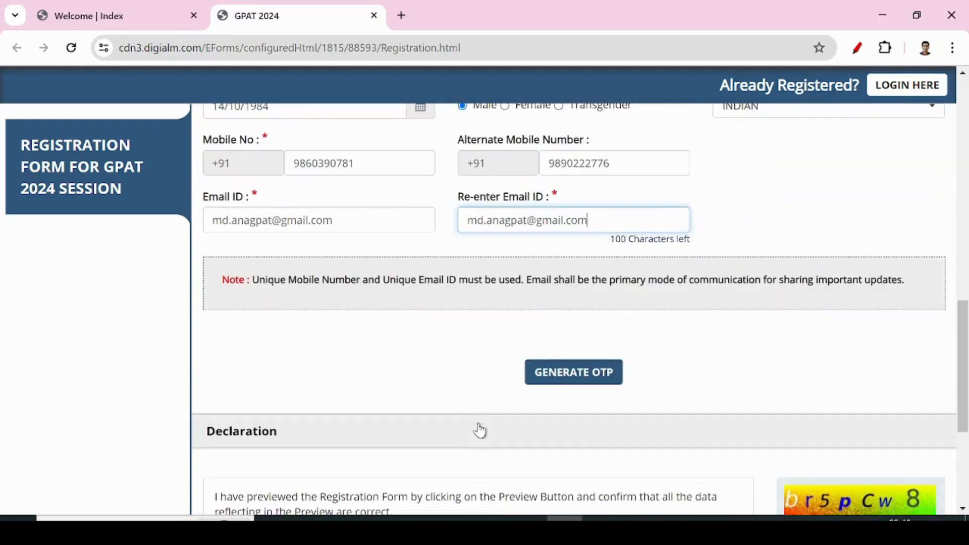
{"action": "left_click", "coordinate": [554, 376]}
{"action": "left_click", "coordinate": [554, 376]}
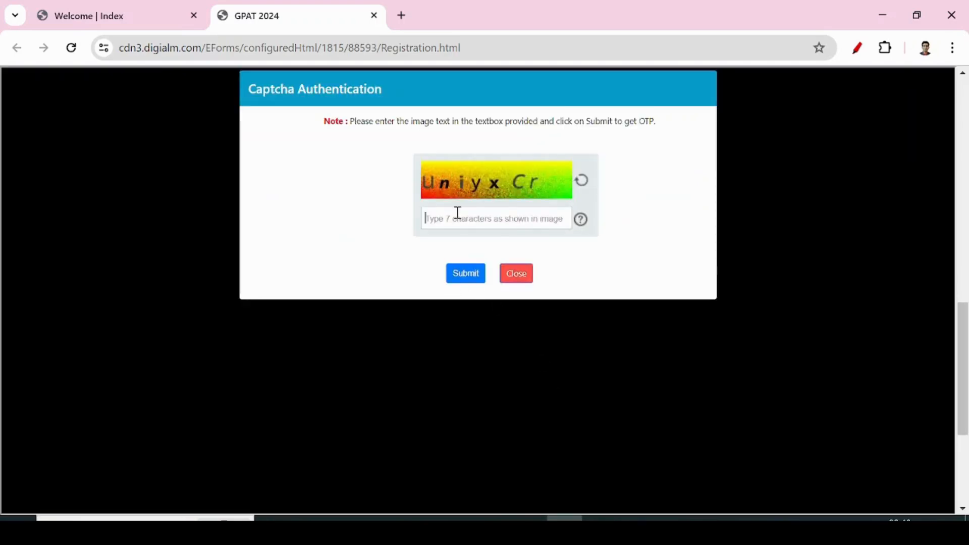
{"action": "left_click", "coordinate": [458, 213]}
{"action": "type", "text": "uniy"}
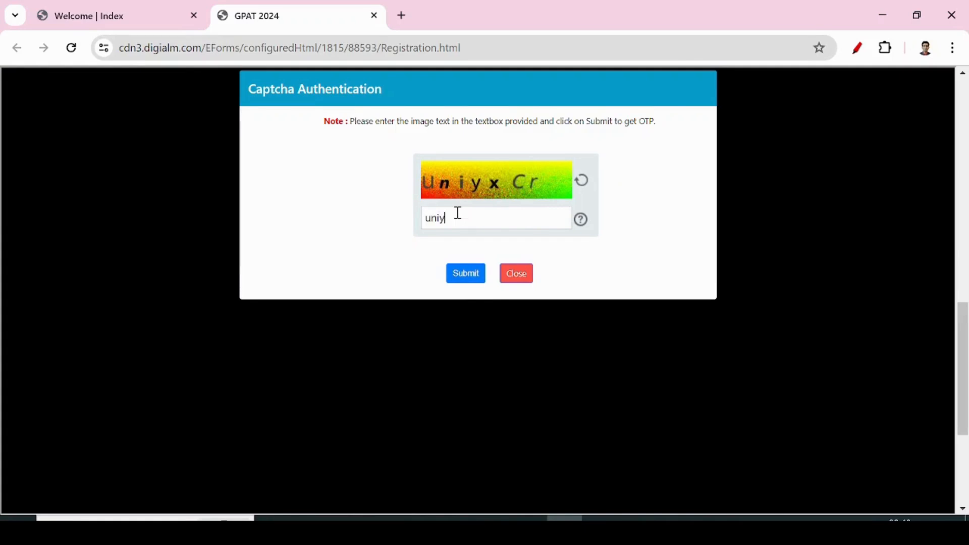
{"action": "type", "text": "xCr"}
{"action": "left_click", "coordinate": [466, 275]}
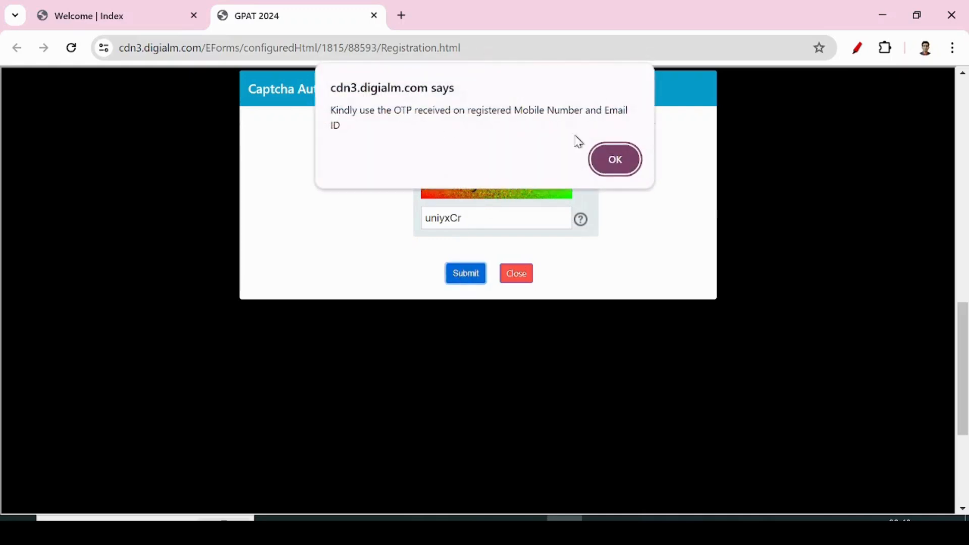
{"action": "left_click", "coordinate": [615, 161]}
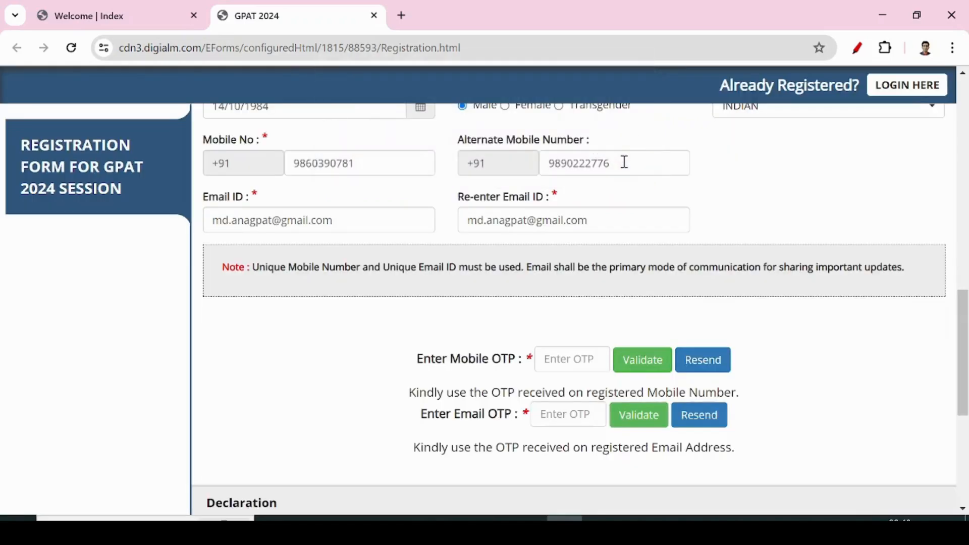
Validate the mobile number with its OTP.
{"action": "left_click", "coordinate": [572, 360]}
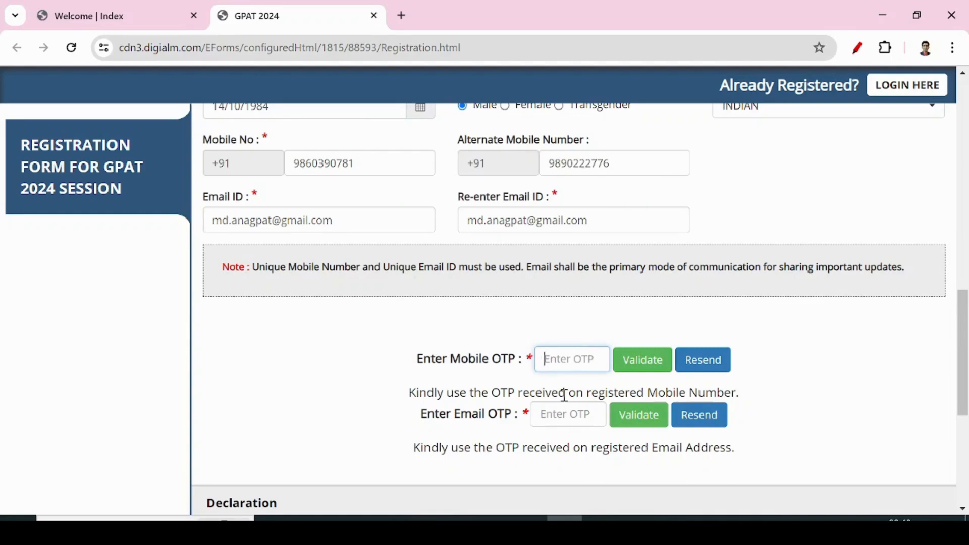
{"action": "type", "text": "••••••"}
{"action": "left_click", "coordinate": [648, 372]}
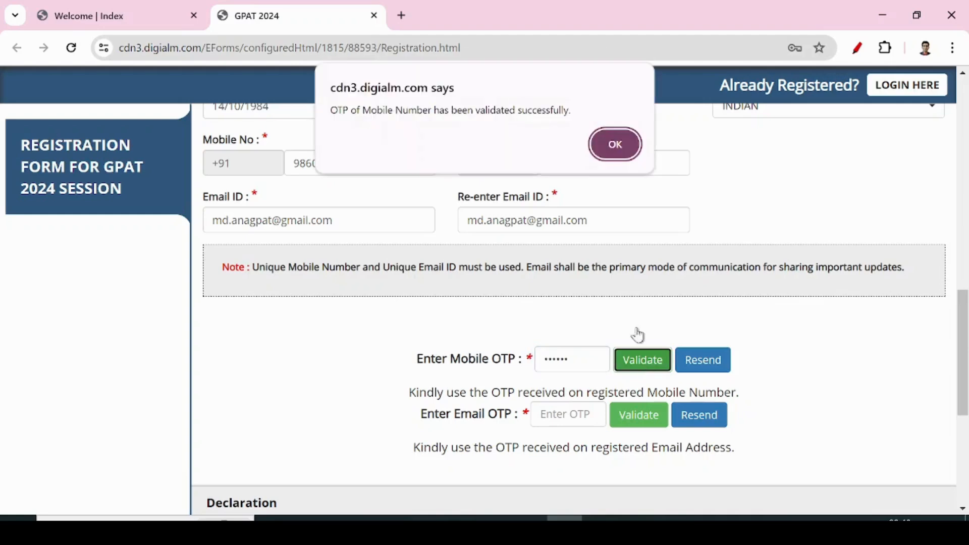
{"action": "left_click", "coordinate": [594, 149]}
Validate the e-mail address with its OTP.
{"action": "left_click", "coordinate": [550, 356]}
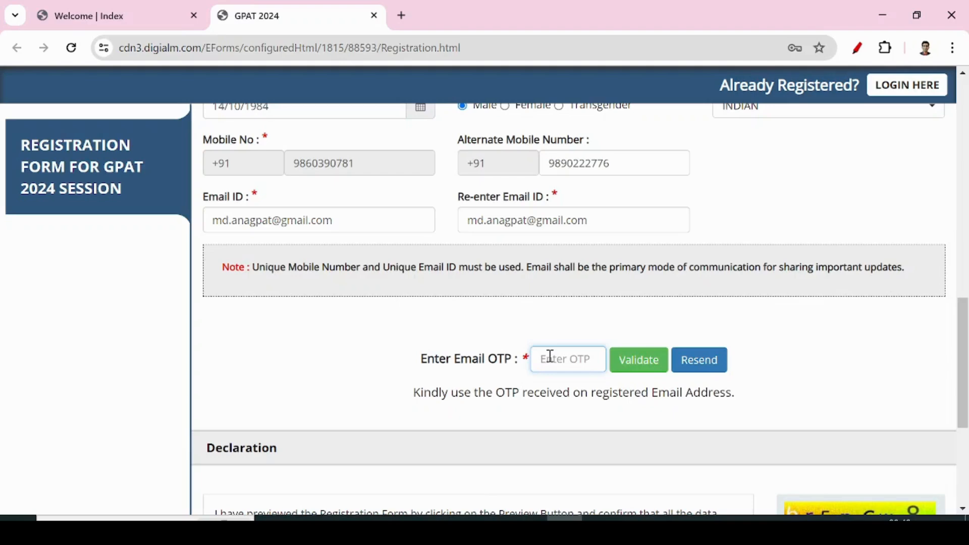
{"action": "left_click", "coordinate": [551, 356]}
{"action": "type", "text": "•••••"}
{"action": "left_click", "coordinate": [639, 372]}
{"action": "left_click", "coordinate": [619, 143]}
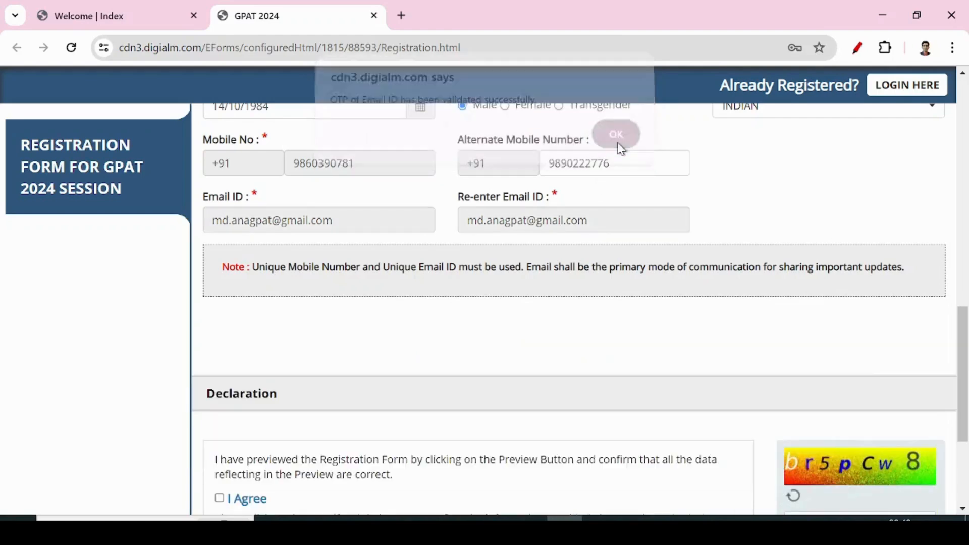
Agree to the declaration, fill in the captcha, and review the registration preview.
{"action": "scroll", "coordinate": [508, 361], "scroll_direction": "down", "scroll_amount": 3}
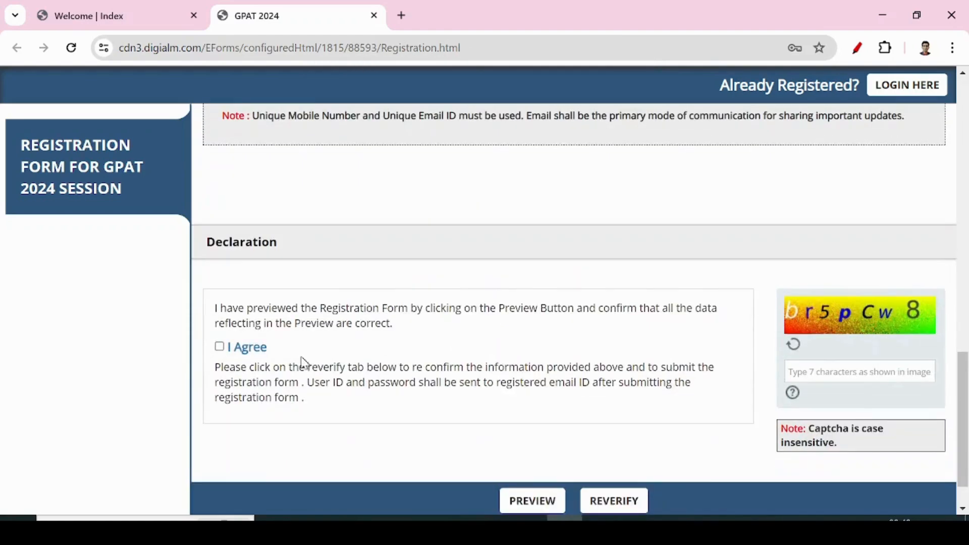
{"action": "left_click", "coordinate": [219, 347]}
{"action": "type", "text": "br"}
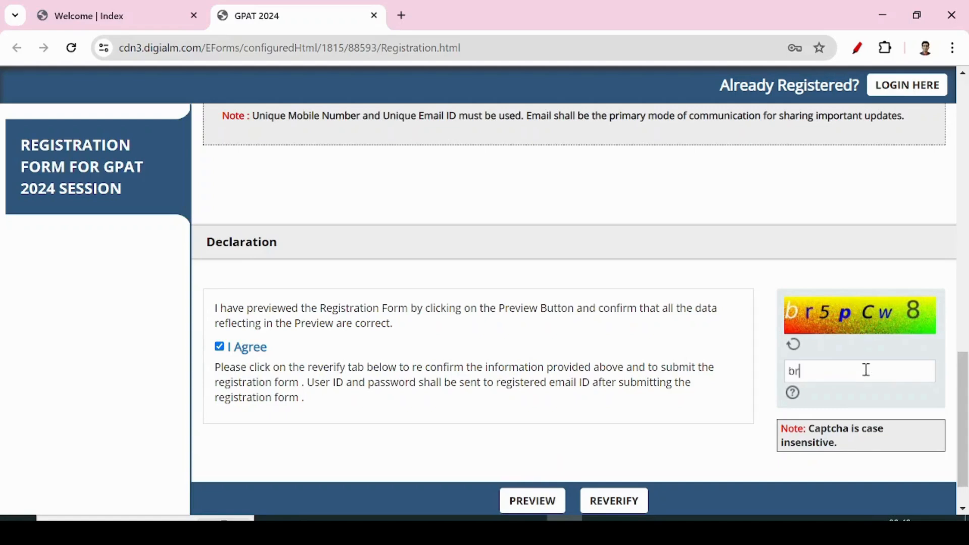
{"action": "type", "text": "5pCw8"}
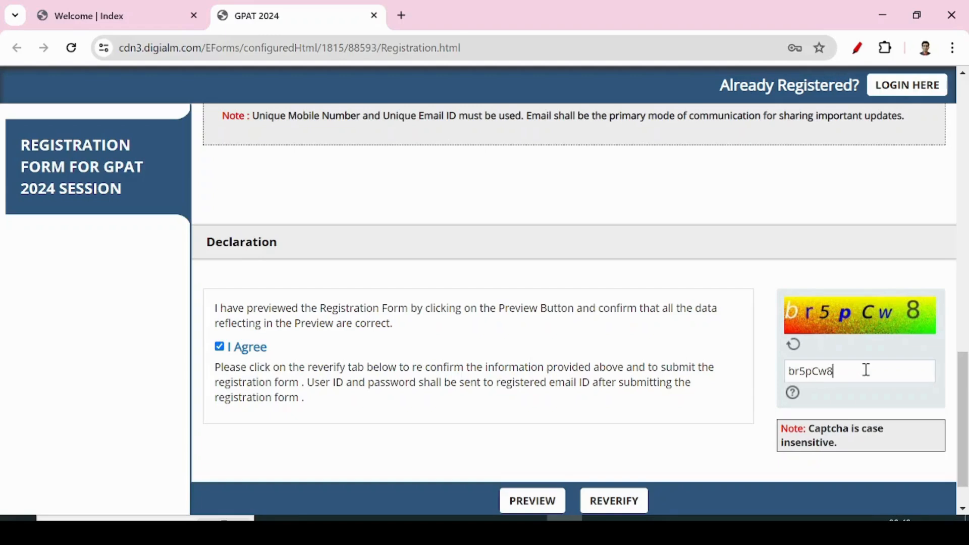
{"action": "left_click", "coordinate": [516, 502]}
{"action": "scroll", "coordinate": [514, 504], "scroll_direction": "down", "scroll_amount": 3}
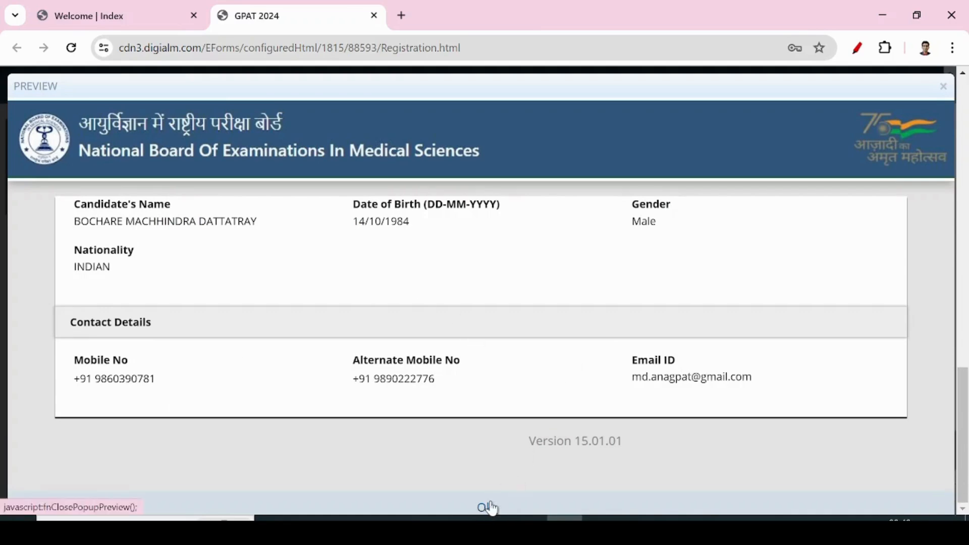
{"action": "left_click", "coordinate": [489, 507]}
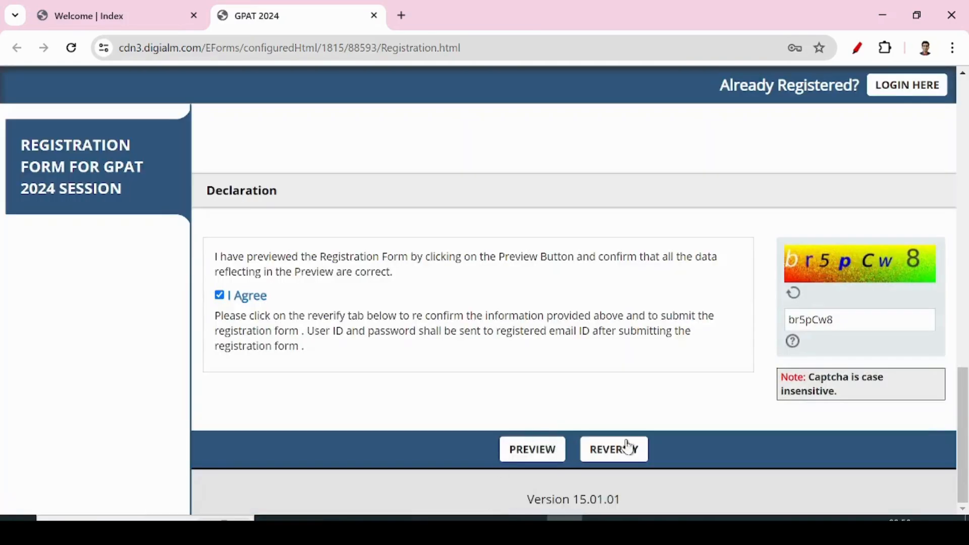
Reverify name, date of birth, gender, nationality, mobile and e-mail, then submit.
{"action": "left_click", "coordinate": [624, 456]}
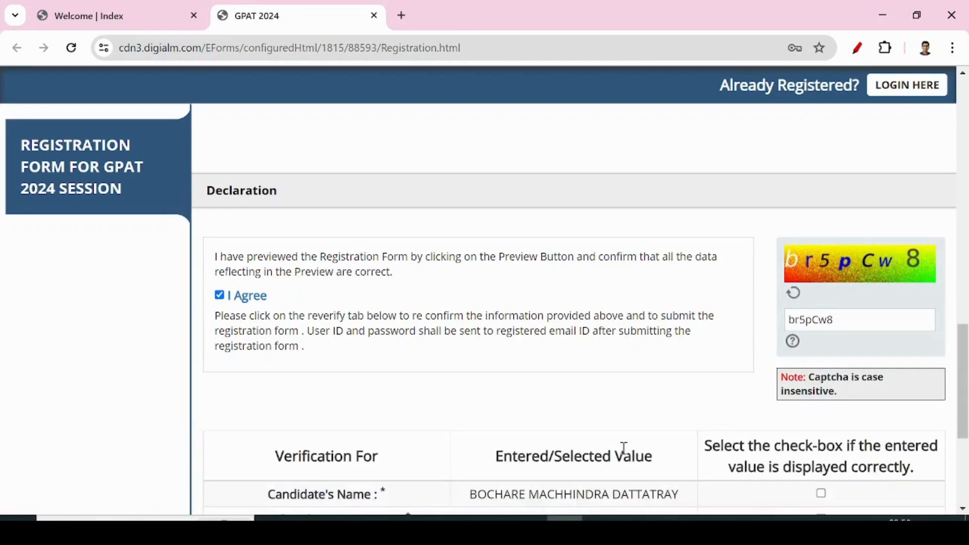
{"action": "scroll", "coordinate": [631, 440], "scroll_direction": "down", "scroll_amount": 3}
{"action": "scroll", "coordinate": [633, 439], "scroll_direction": "down", "scroll_amount": 2}
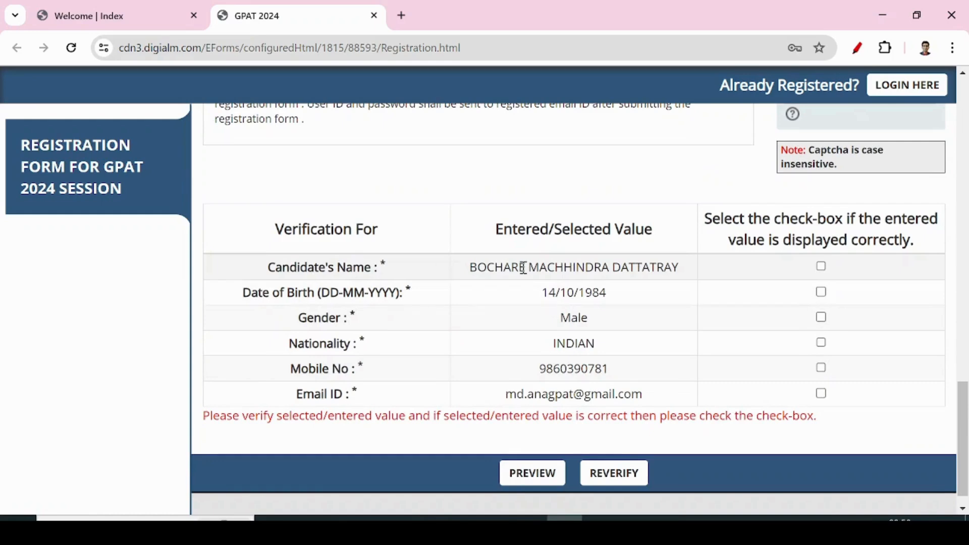
{"action": "left_click", "coordinate": [821, 266]}
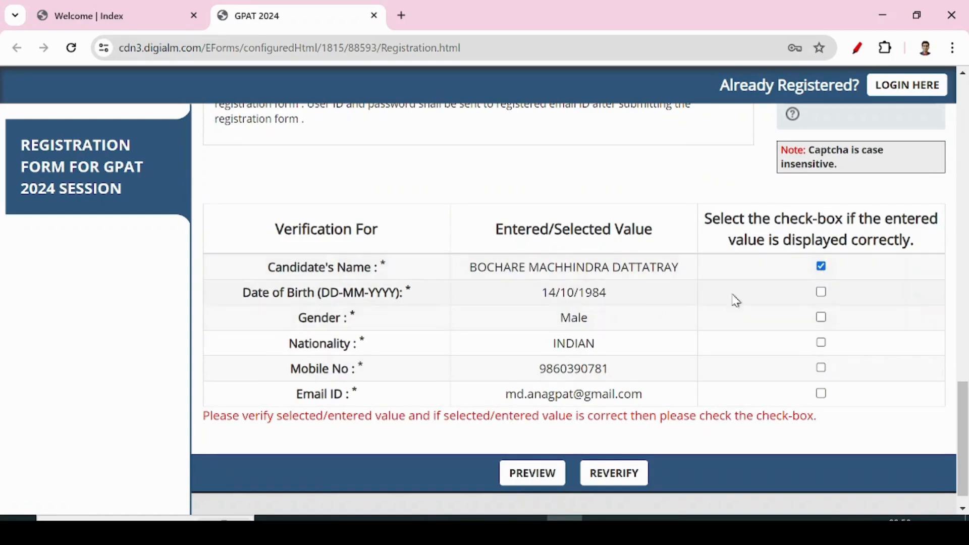
{"action": "left_click", "coordinate": [821, 292]}
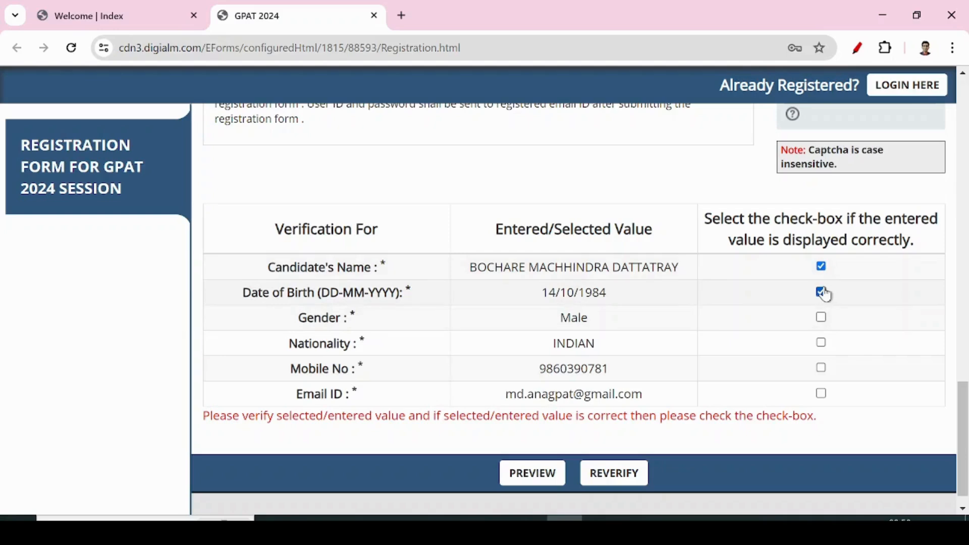
{"action": "left_click", "coordinate": [821, 318]}
{"action": "left_click", "coordinate": [822, 342]}
{"action": "left_click", "coordinate": [821, 368]}
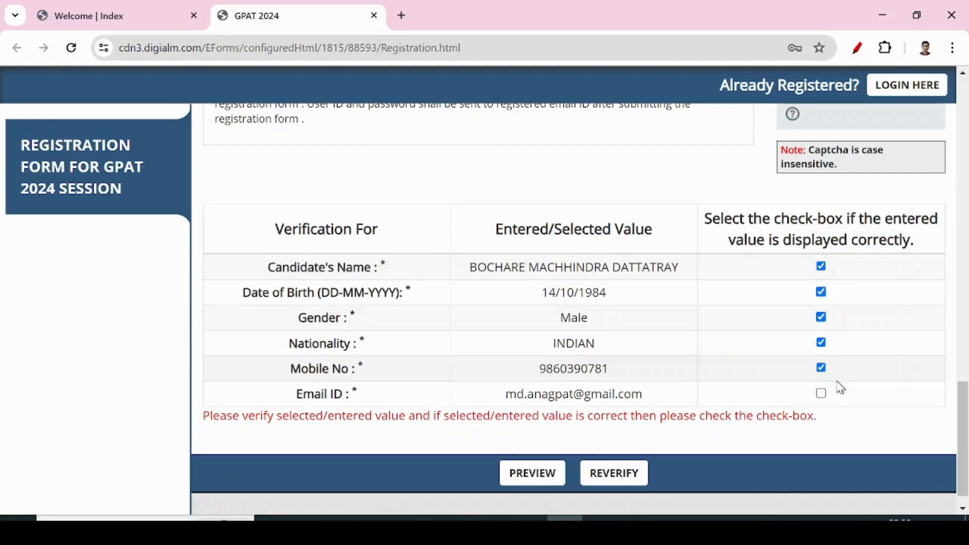
{"action": "left_click", "coordinate": [821, 394]}
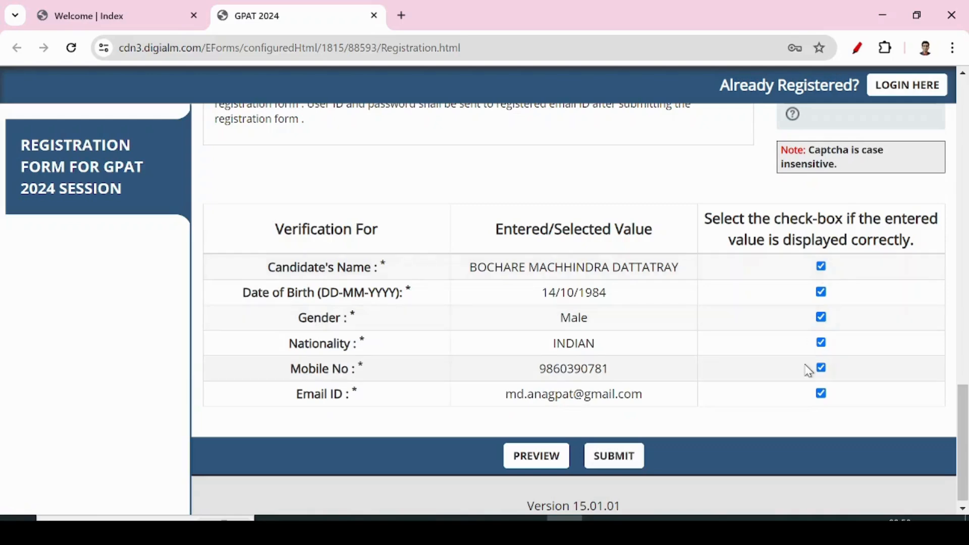
{"action": "left_click", "coordinate": [625, 465]}
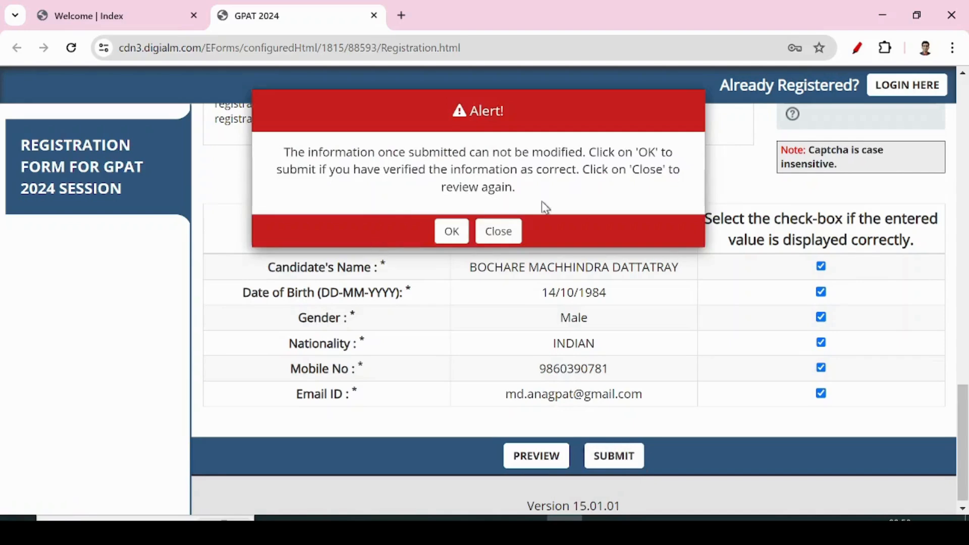
Confirm the registration submission, decline saving the password, and close the confirmation note.
{"action": "left_click", "coordinate": [451, 230]}
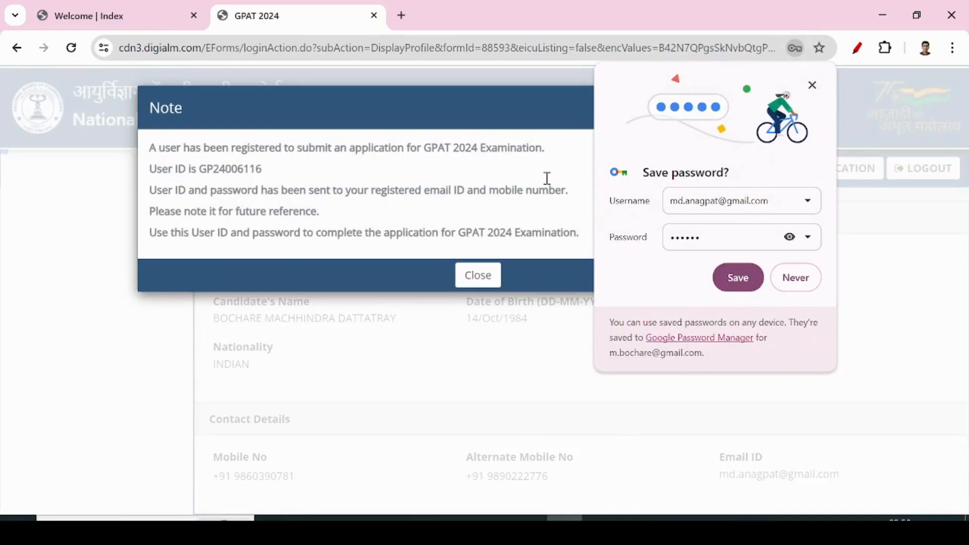
{"action": "left_click", "coordinate": [792, 277]}
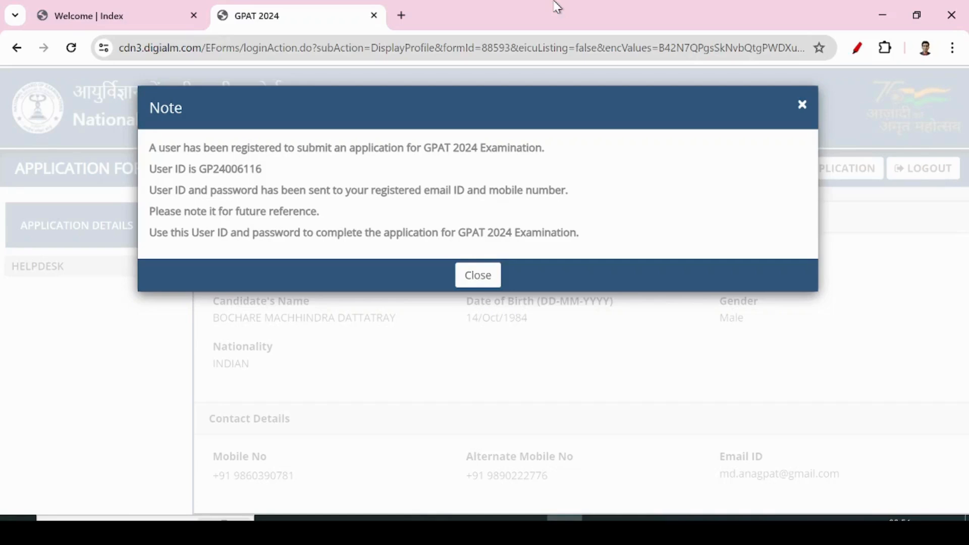
{"action": "left_click", "coordinate": [488, 275]}
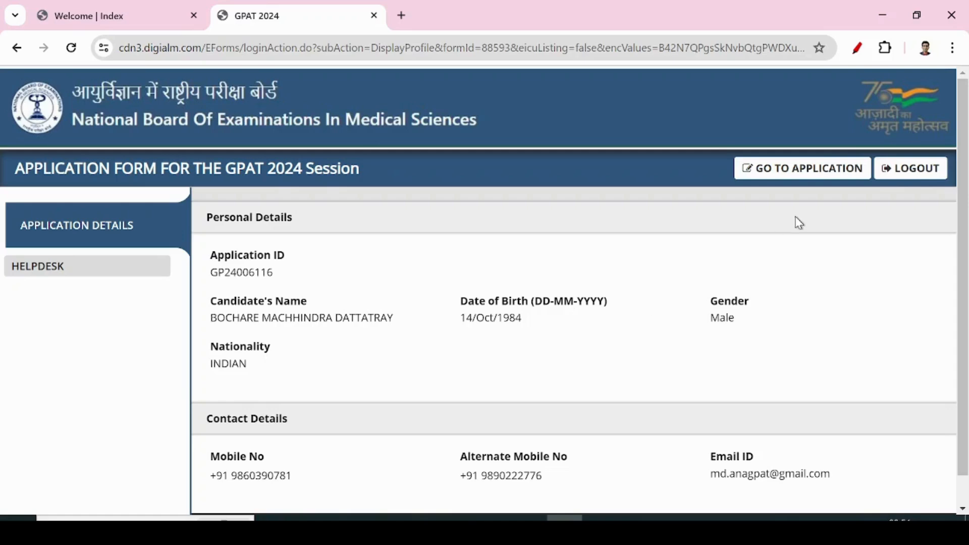
Open the full GPAT 2024 application form and dismiss its instructions.
{"action": "left_click", "coordinate": [801, 181]}
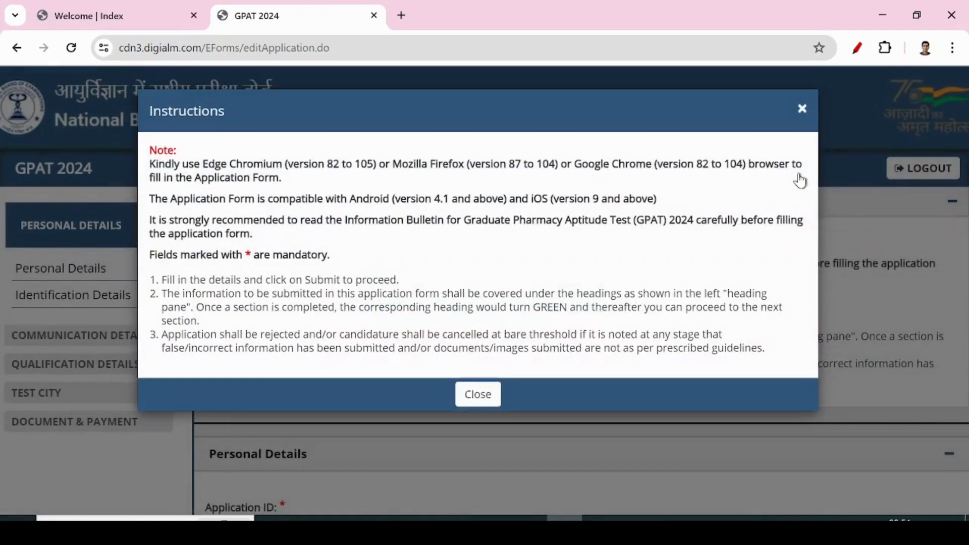
{"action": "left_click", "coordinate": [466, 402]}
{"action": "scroll", "coordinate": [439, 349], "scroll_direction": "down", "scroll_amount": 3}
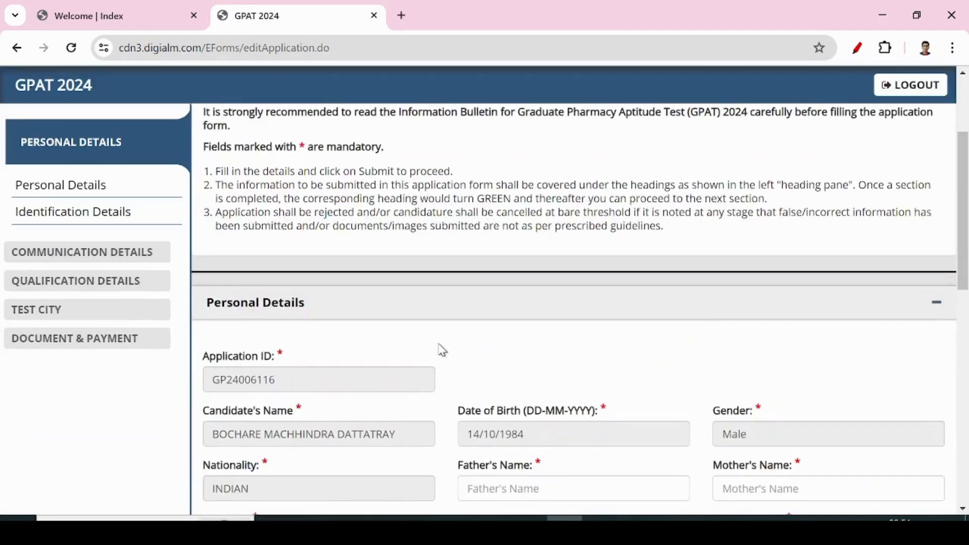
{"action": "scroll", "coordinate": [442, 350], "scroll_direction": "down", "scroll_amount": 3}
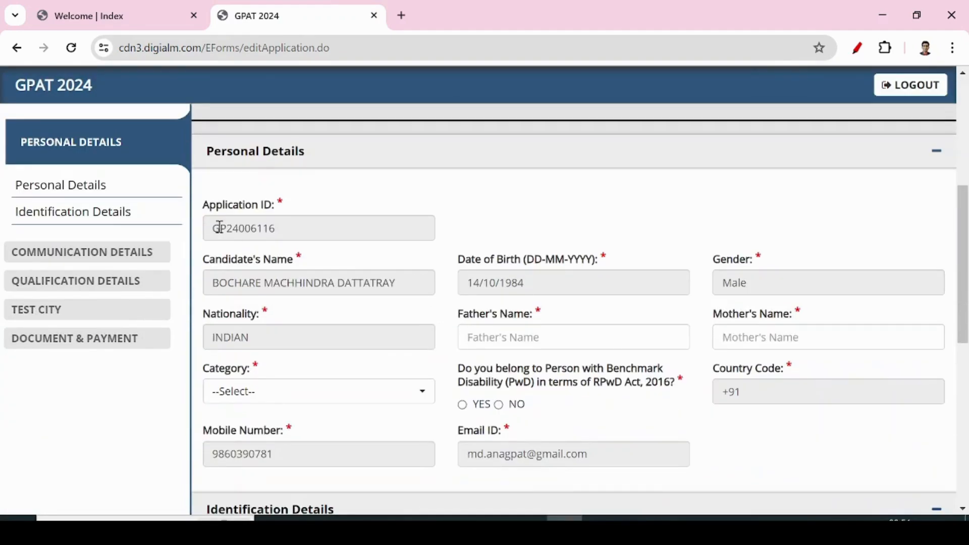
Copy the Application ID from the personal details section.
{"action": "left_click_drag", "start_coordinate": [216, 227], "coordinate": [304, 227]}
{"action": "right_click", "coordinate": [269, 230]}
{"action": "left_click", "coordinate": [290, 244]}
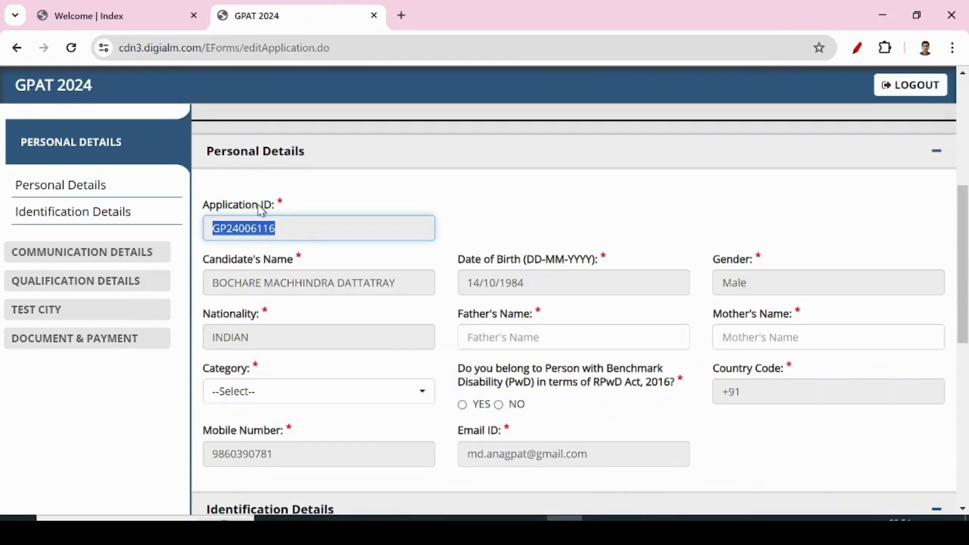
{"action": "scroll", "coordinate": [562, 217], "scroll_direction": "down", "scroll_amount": 3}
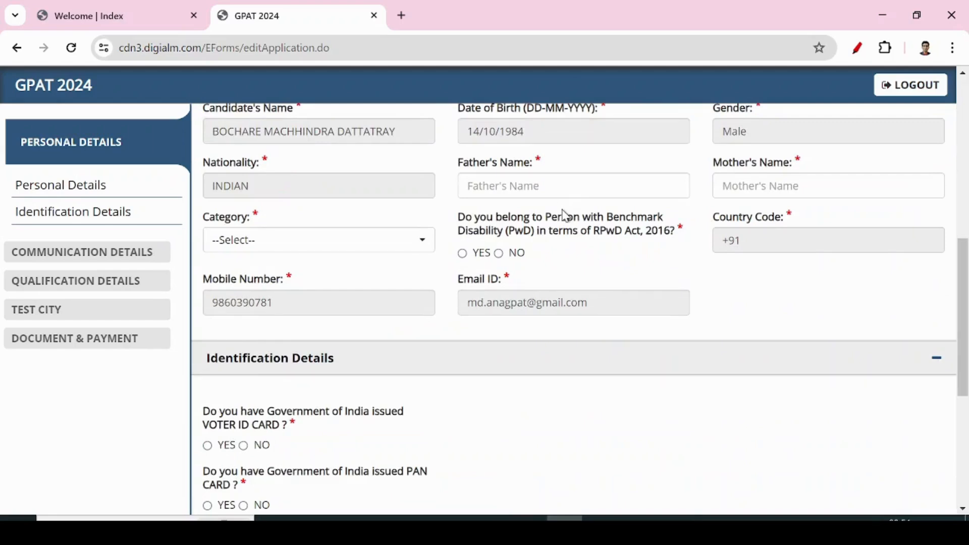
{"action": "scroll", "coordinate": [838, 138], "scroll_direction": "up", "scroll_amount": 3}
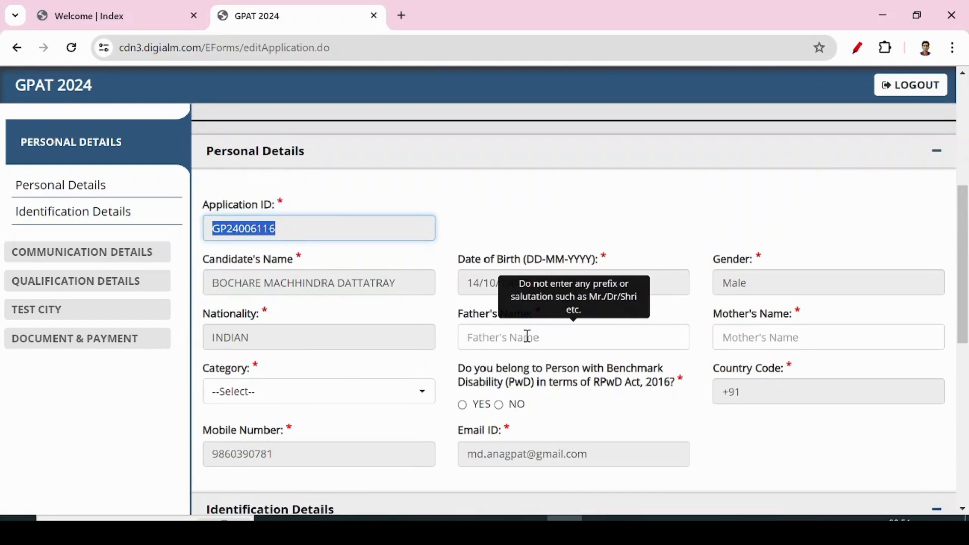
Enter the father's and mother's names and set the category to GENERAL.
{"action": "left_click", "coordinate": [527, 336]}
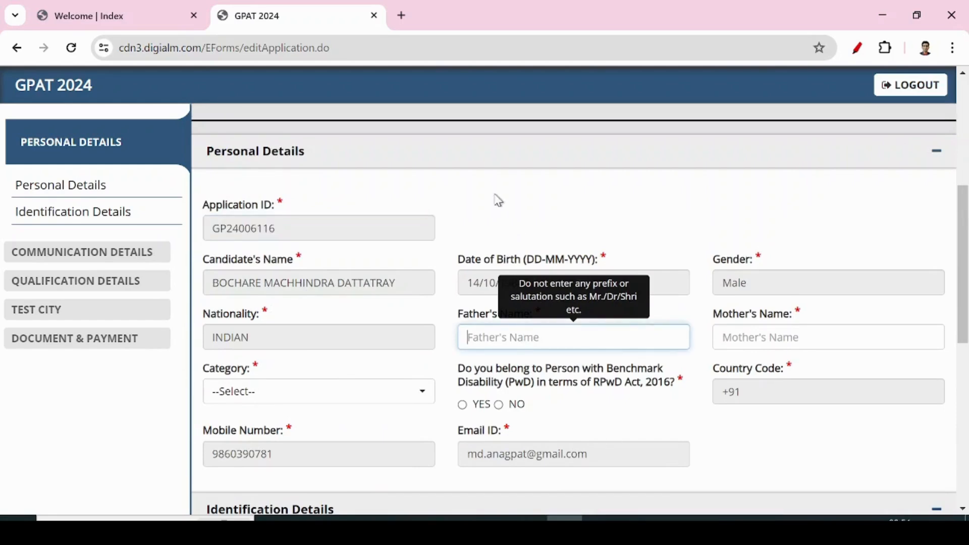
{"action": "left_click", "coordinate": [495, 194]}
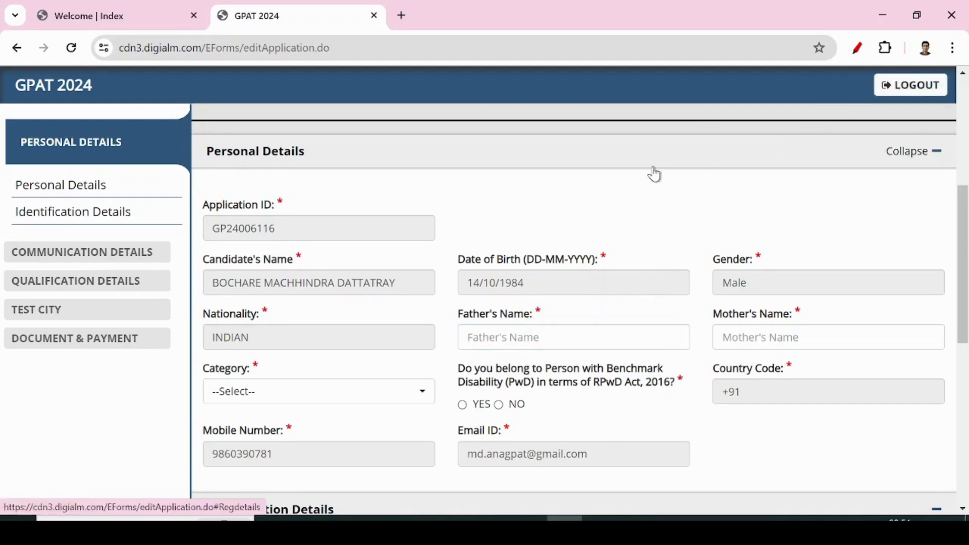
{"action": "left_click", "coordinate": [490, 343]}
{"action": "type", "text": "DATTATRAY"}
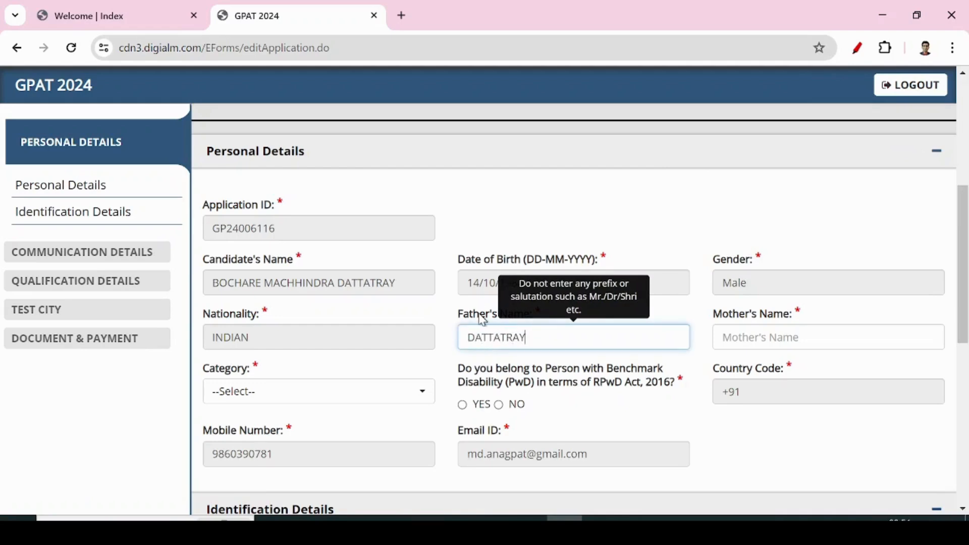
{"action": "left_click", "coordinate": [768, 336]}
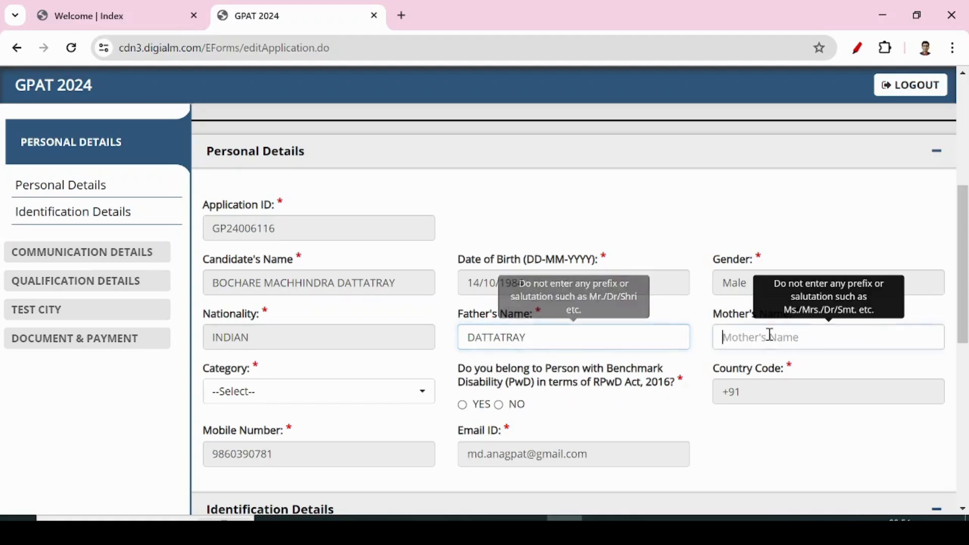
{"action": "type", "text": "YASHODA"}
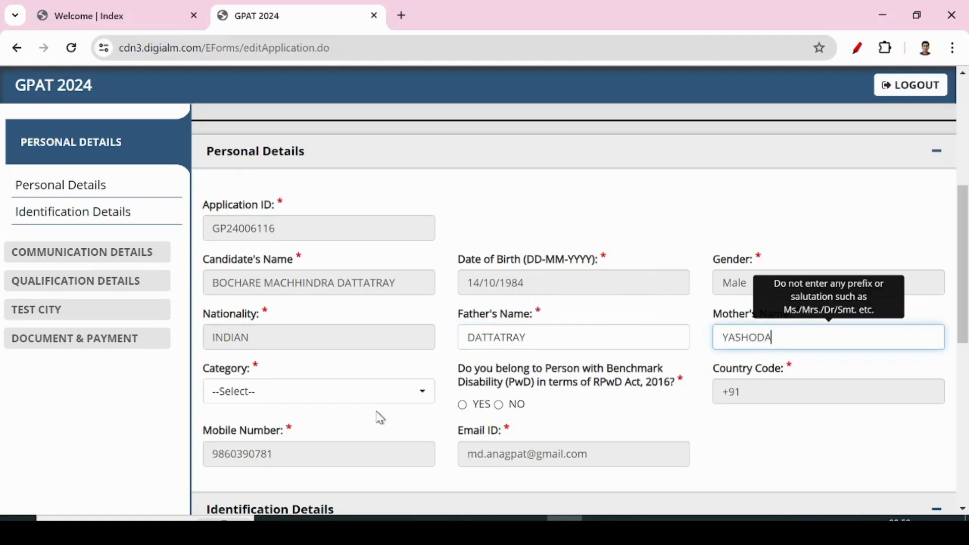
{"action": "left_click", "coordinate": [396, 391]}
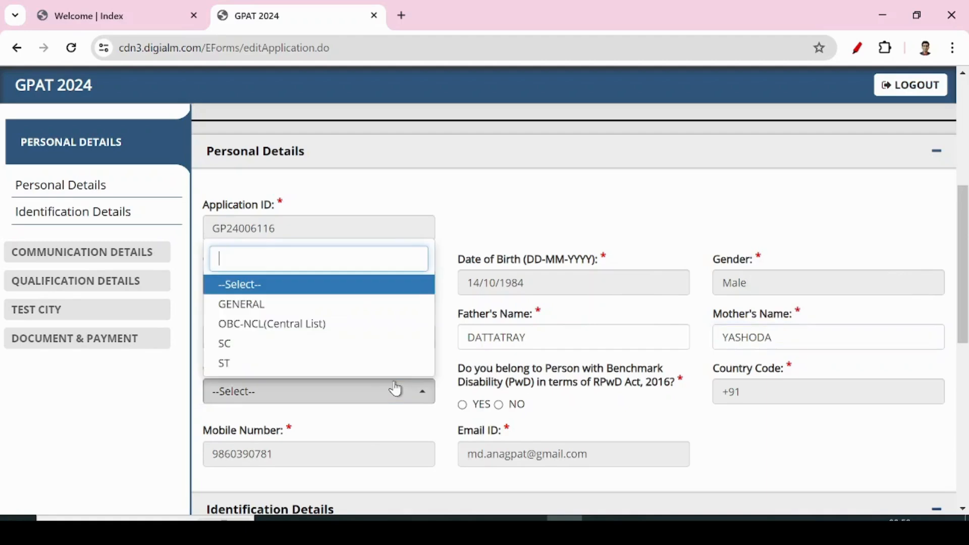
{"action": "left_click", "coordinate": [254, 305]}
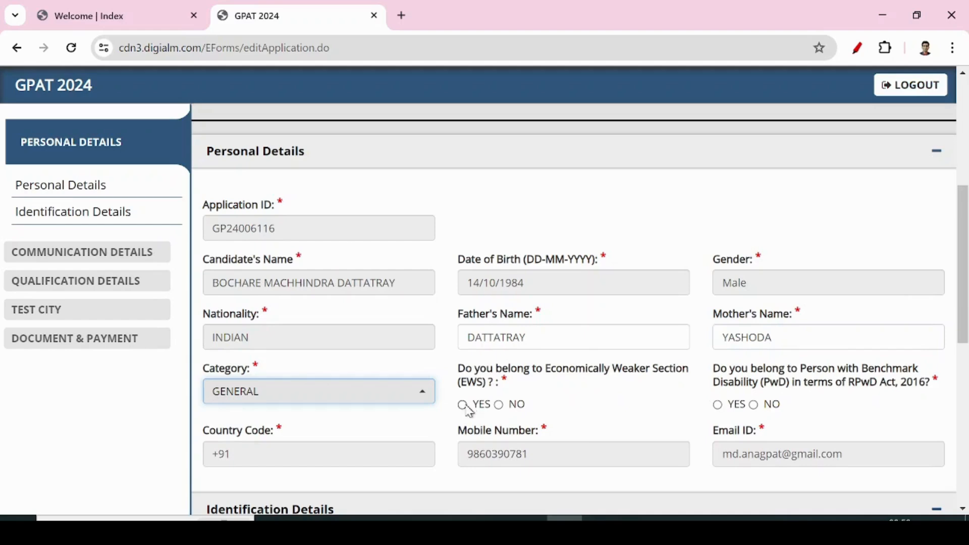
Answer NO to the EWS question and NO to the PwD question, confirming each.
{"action": "left_click", "coordinate": [500, 406]}
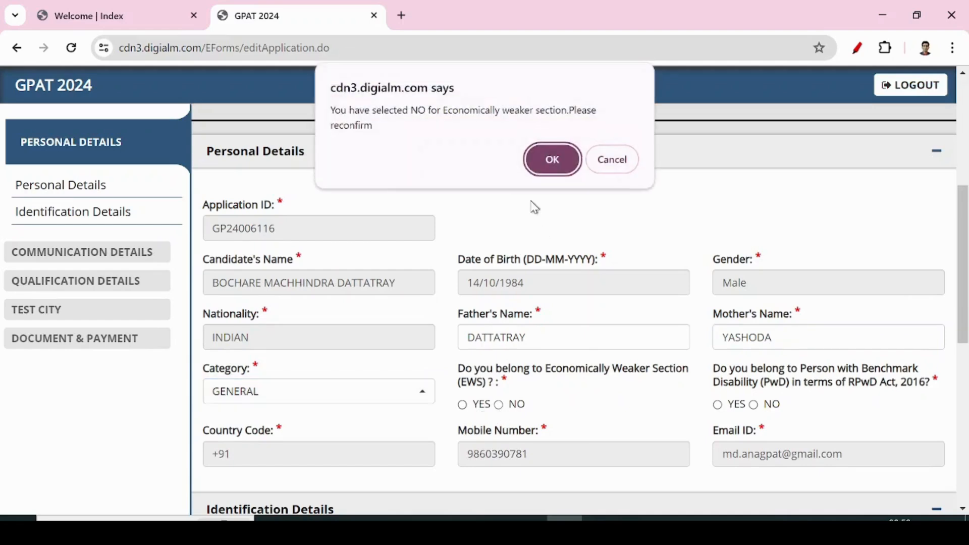
{"action": "left_click", "coordinate": [553, 161]}
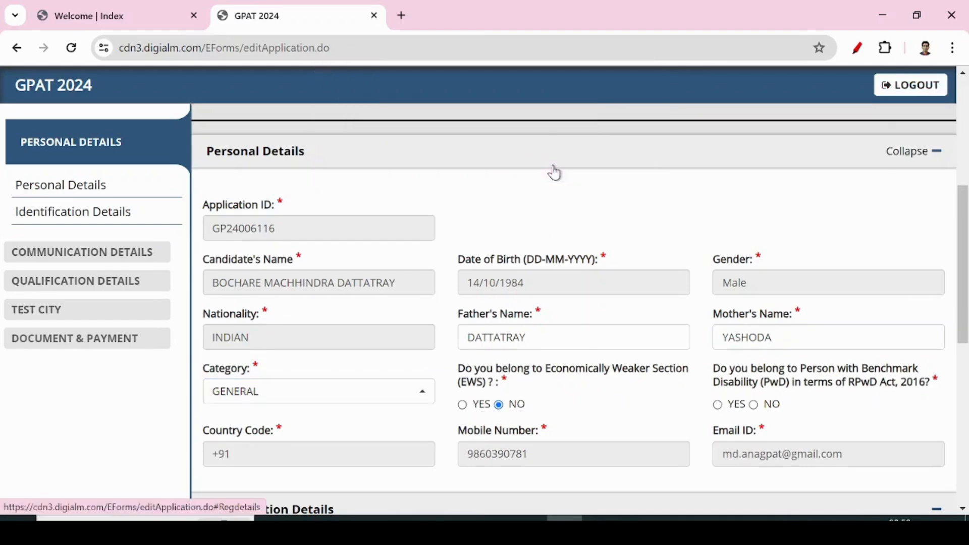
{"action": "left_click", "coordinate": [463, 406]}
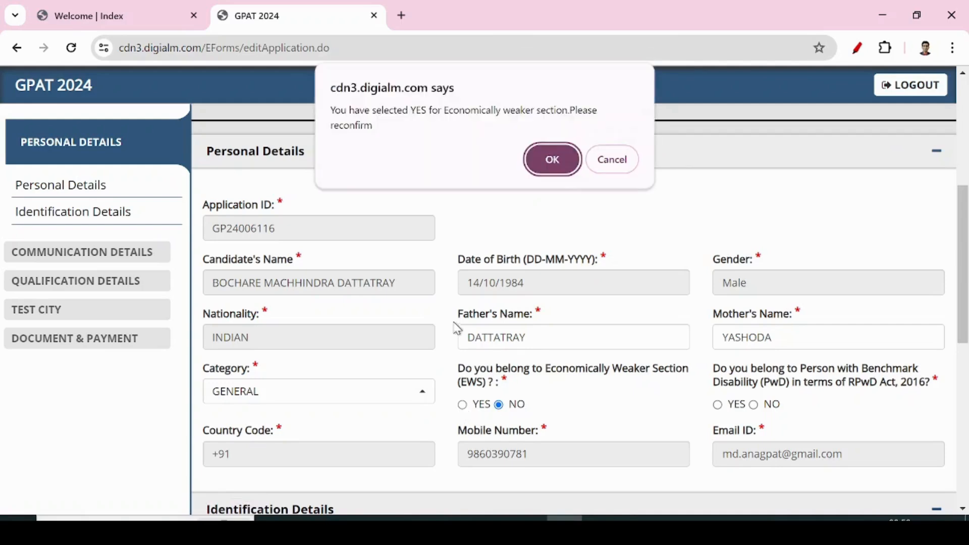
{"action": "left_click", "coordinate": [545, 151]}
{"action": "left_click", "coordinate": [500, 405]}
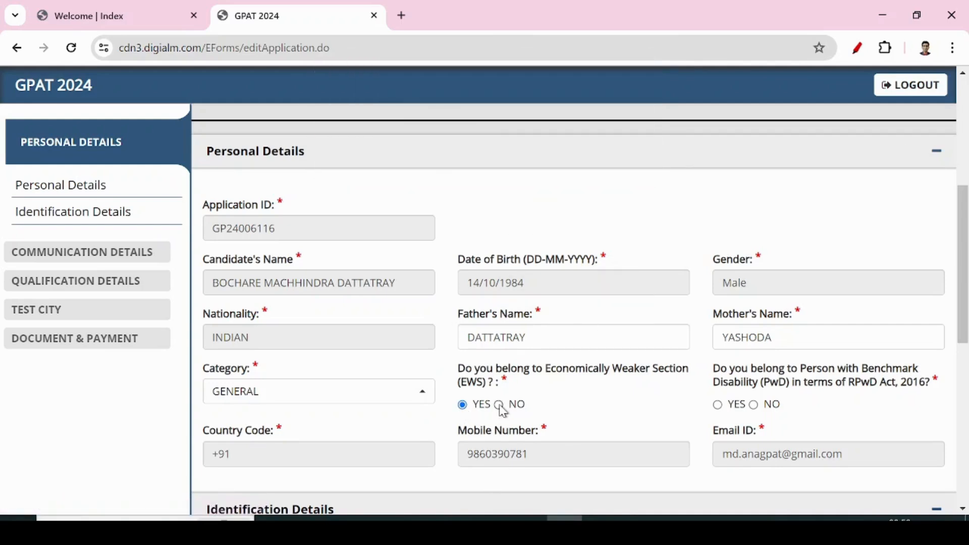
{"action": "left_click", "coordinate": [540, 164]}
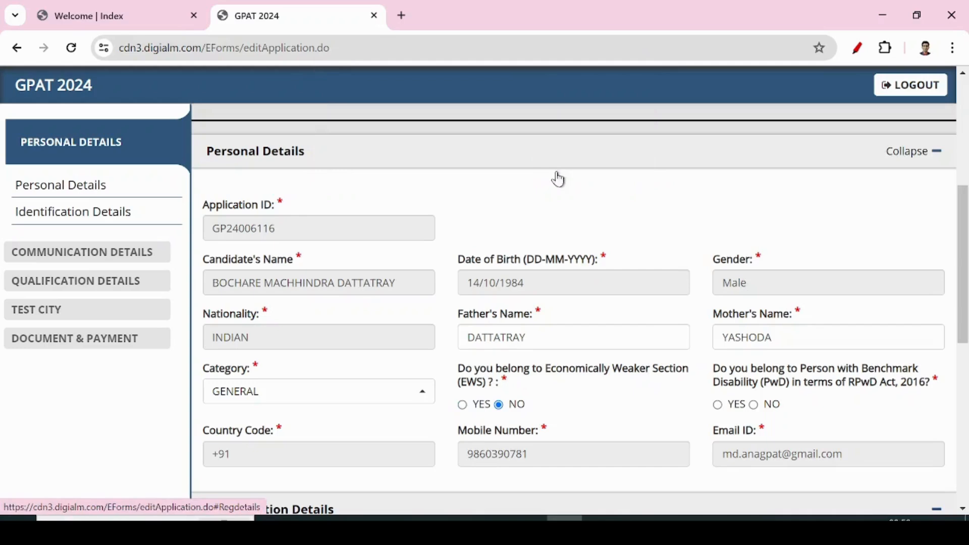
{"action": "left_click", "coordinate": [755, 407]}
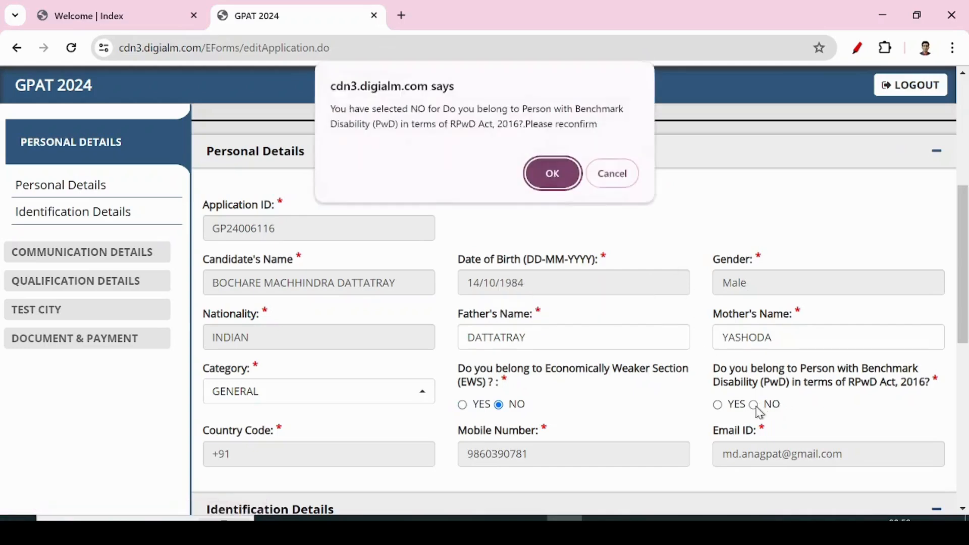
{"action": "left_click", "coordinate": [555, 172]}
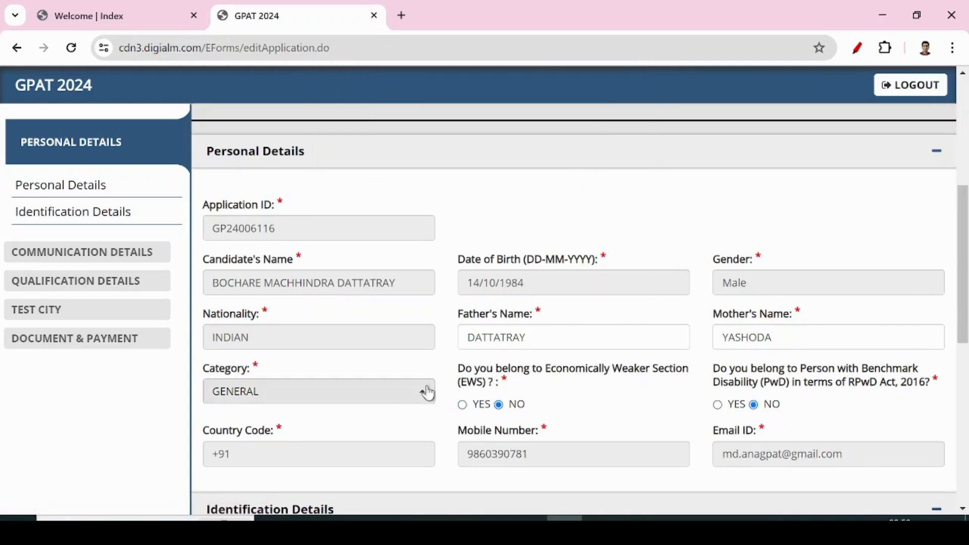
Check the prefilled mobile number field.
{"action": "scroll", "coordinate": [404, 409], "scroll_direction": "down", "scroll_amount": 1}
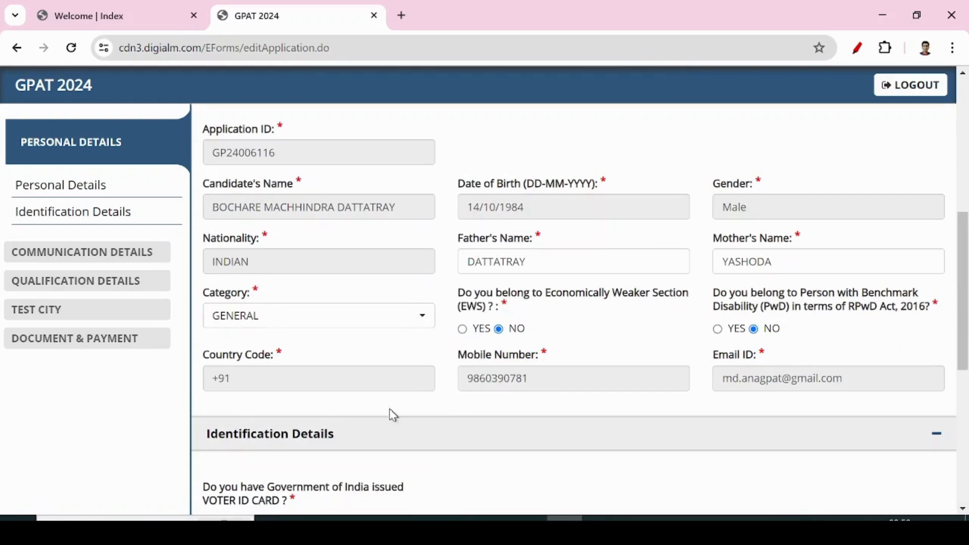
{"action": "left_click", "coordinate": [542, 383]}
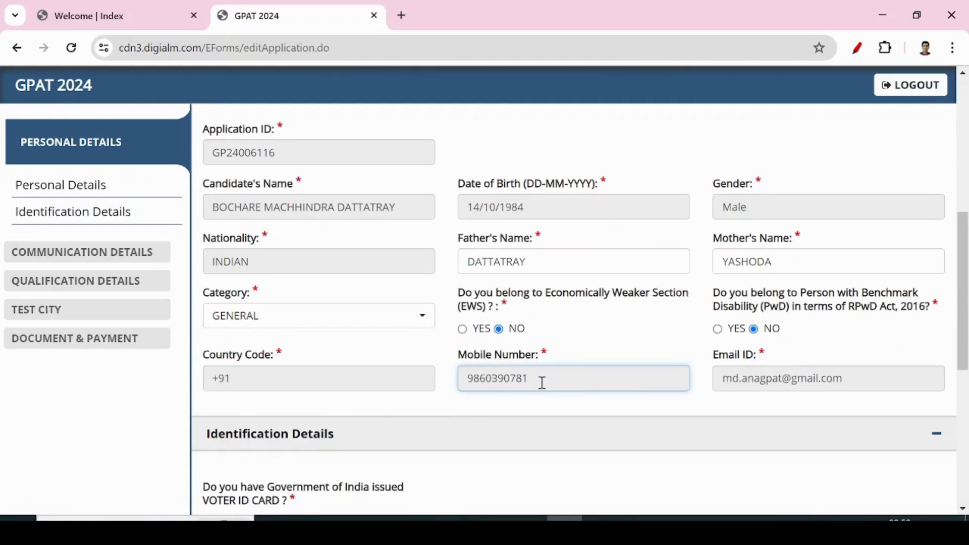
{"action": "left_click_drag", "start_coordinate": [541, 382], "coordinate": [431, 383]}
{"action": "left_click", "coordinate": [425, 408]}
Answer NO for Voter ID card and PAN card, confirming each.
{"action": "scroll", "coordinate": [430, 409], "scroll_direction": "down", "scroll_amount": 3}
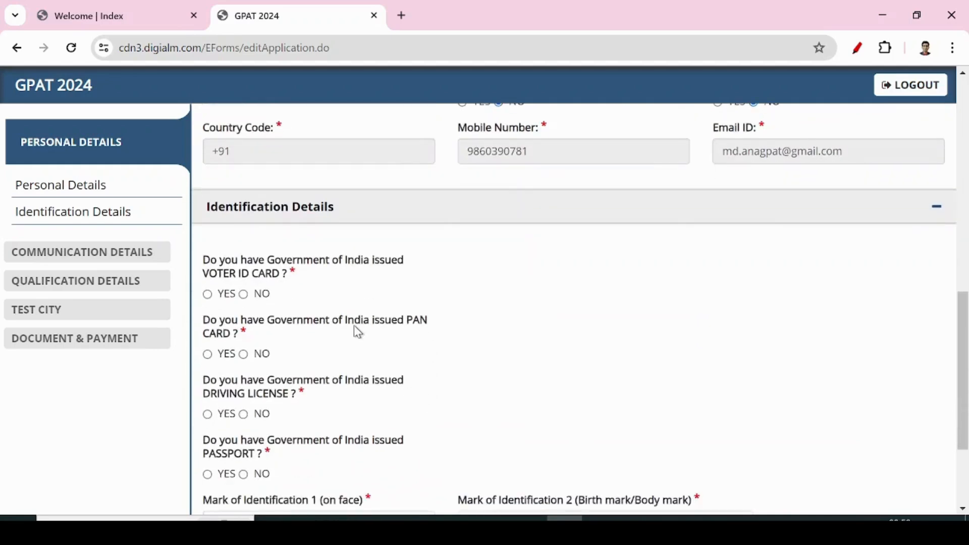
{"action": "left_click", "coordinate": [207, 295]}
{"action": "left_click", "coordinate": [547, 298]}
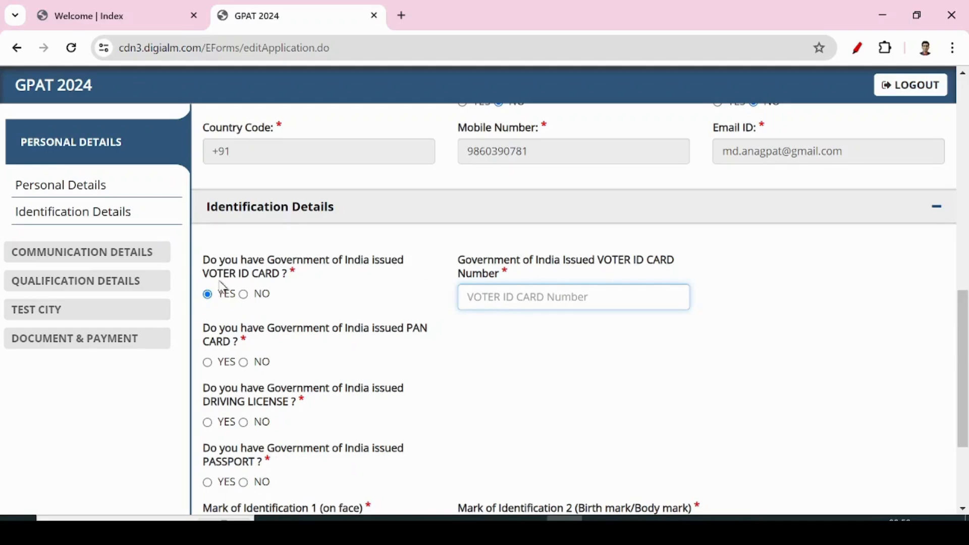
{"action": "left_click", "coordinate": [245, 296]}
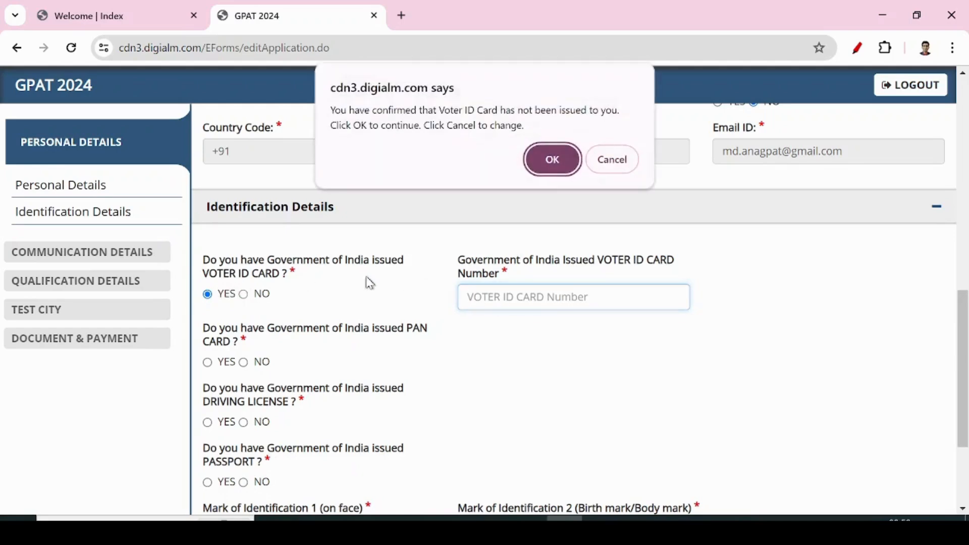
{"action": "left_click", "coordinate": [555, 157]}
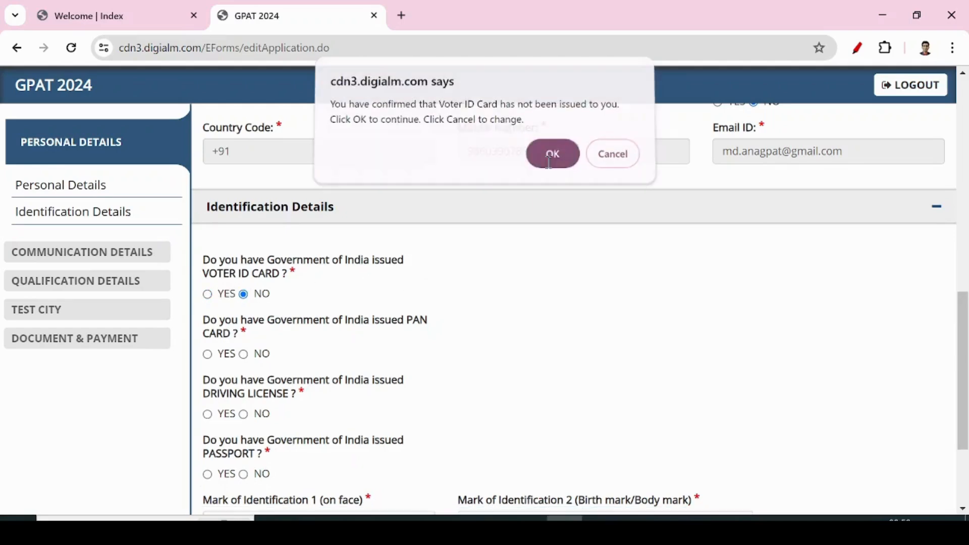
{"action": "left_click", "coordinate": [207, 354]}
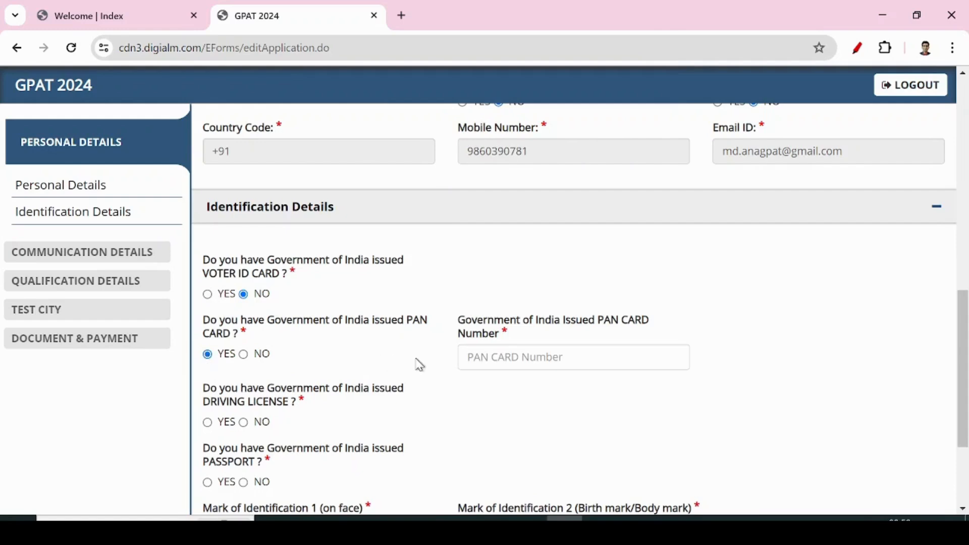
{"action": "left_click", "coordinate": [479, 361]}
{"action": "left_click", "coordinate": [244, 354]}
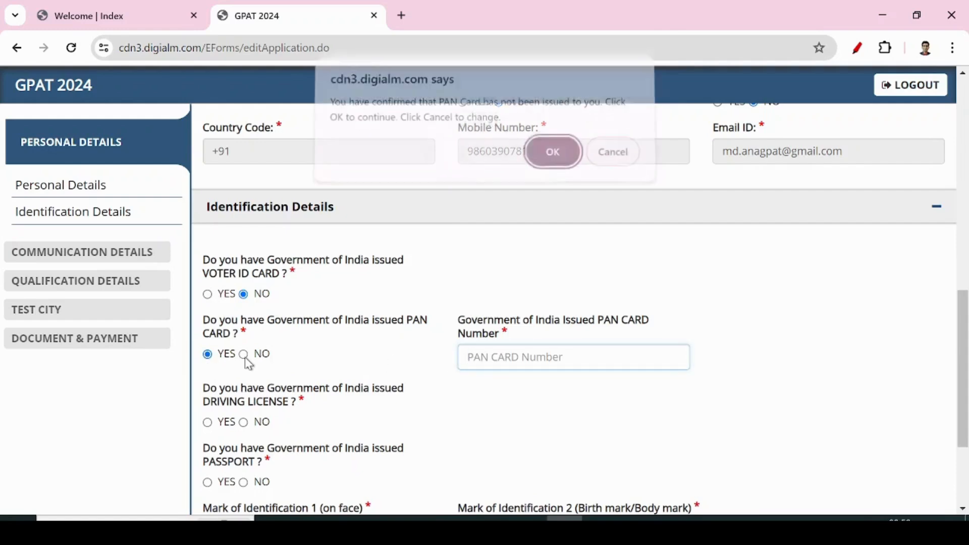
{"action": "left_click", "coordinate": [545, 159]}
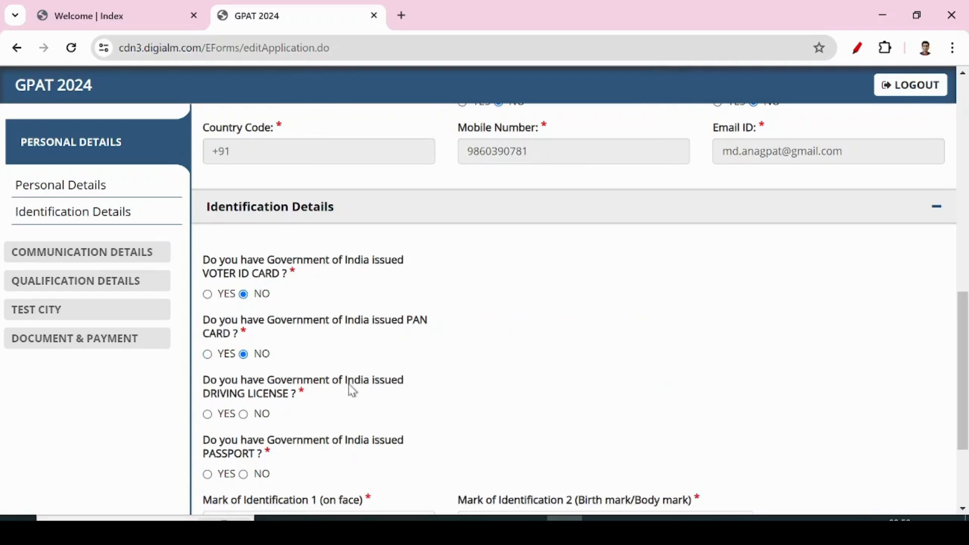
Answer NO for driving licence and passport, confirming each.
{"action": "left_click", "coordinate": [211, 417]}
{"action": "left_click", "coordinate": [499, 419]}
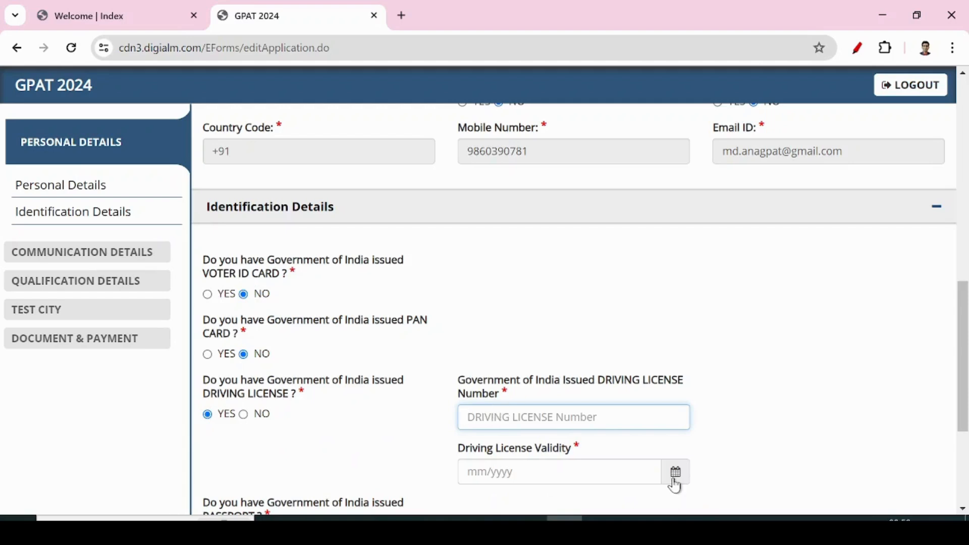
{"action": "left_click", "coordinate": [244, 415]}
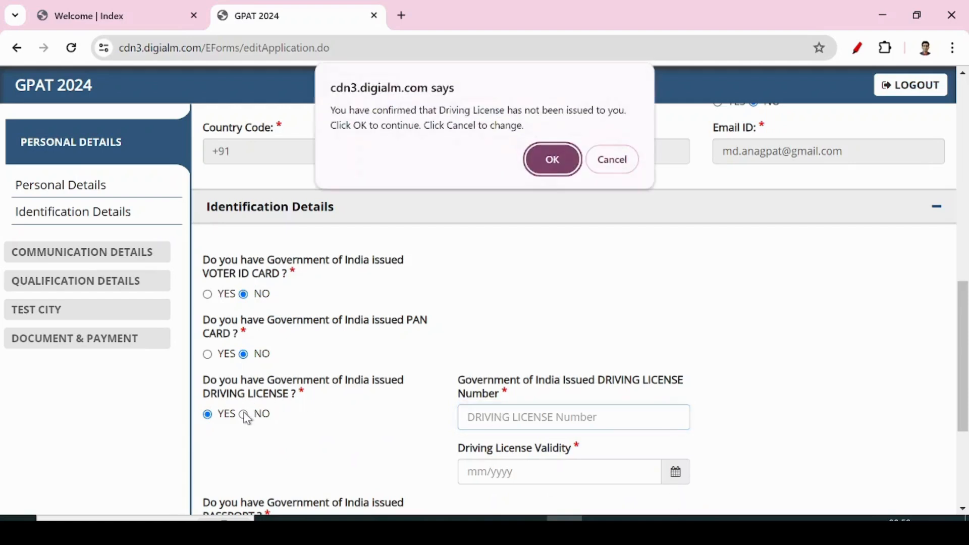
{"action": "left_click", "coordinate": [552, 160]}
{"action": "scroll", "coordinate": [427, 374], "scroll_direction": "down", "scroll_amount": 3}
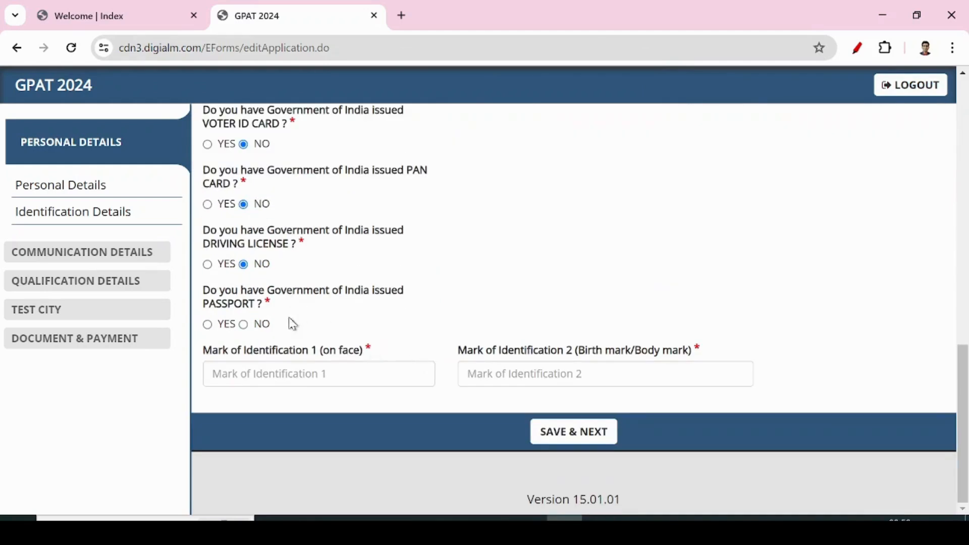
{"action": "left_click", "coordinate": [209, 325]}
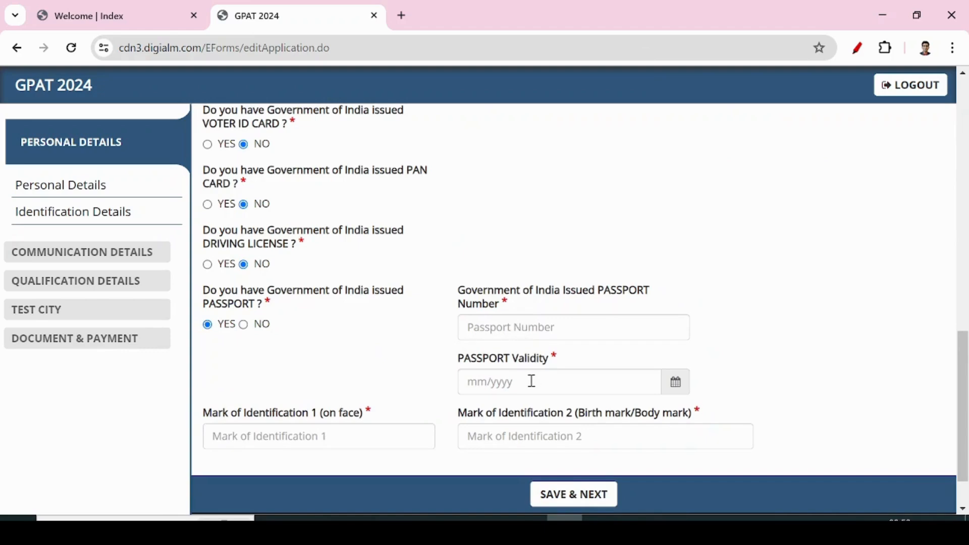
{"action": "left_click", "coordinate": [244, 324]}
{"action": "left_click", "coordinate": [549, 162]}
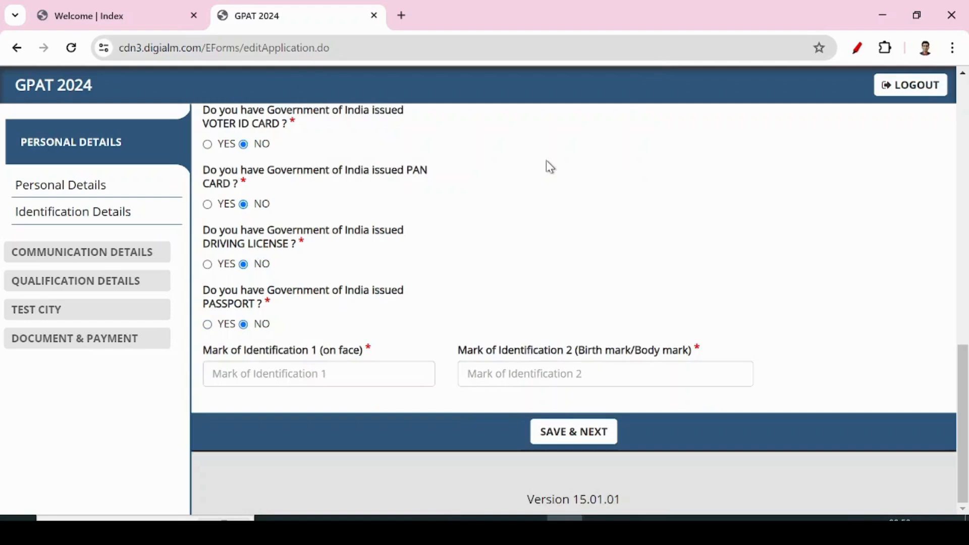
{"action": "left_click", "coordinate": [264, 376]}
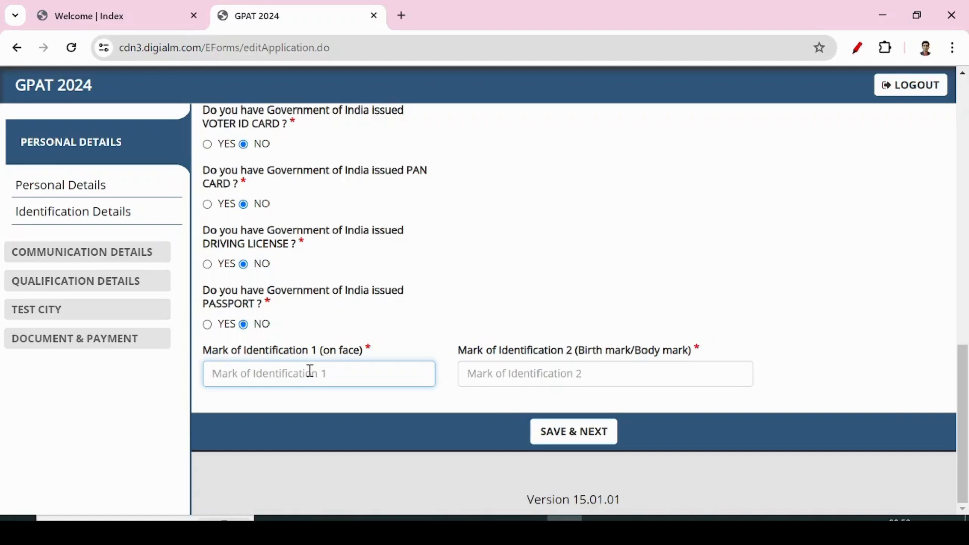
Fill the identification marks with NO MARK and MOLE ON LEFT ARM.
{"action": "type", "text": "NO MARK"}
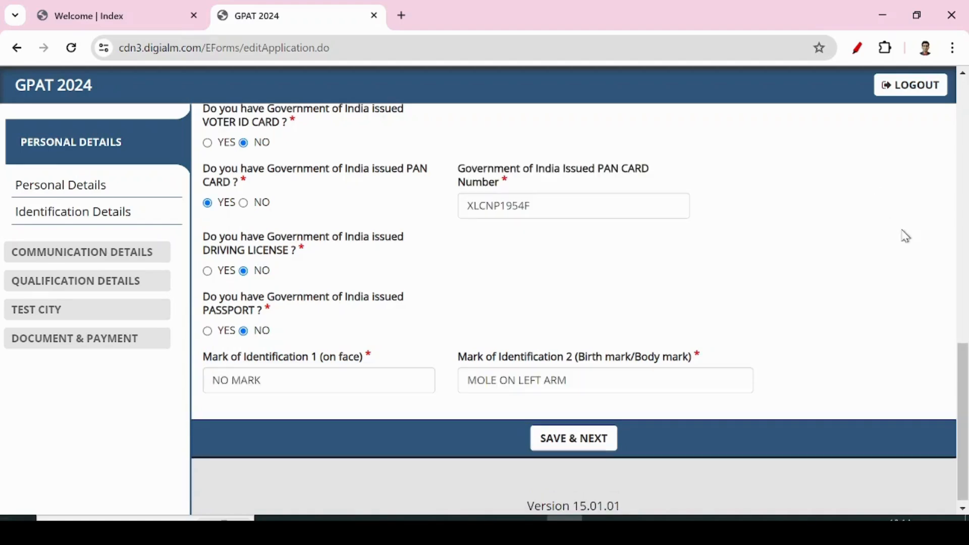
{"action": "left_click", "coordinate": [320, 383]}
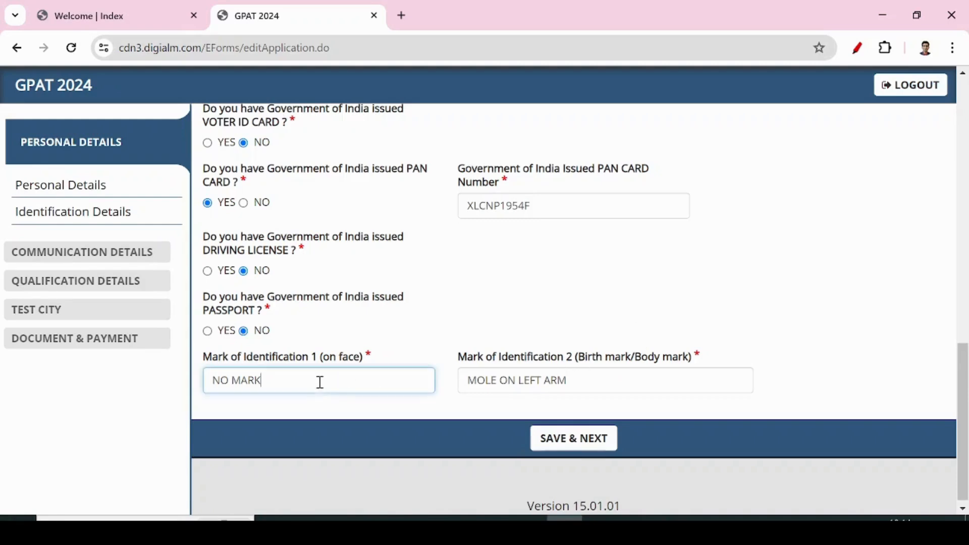
{"action": "left_click", "coordinate": [589, 379]}
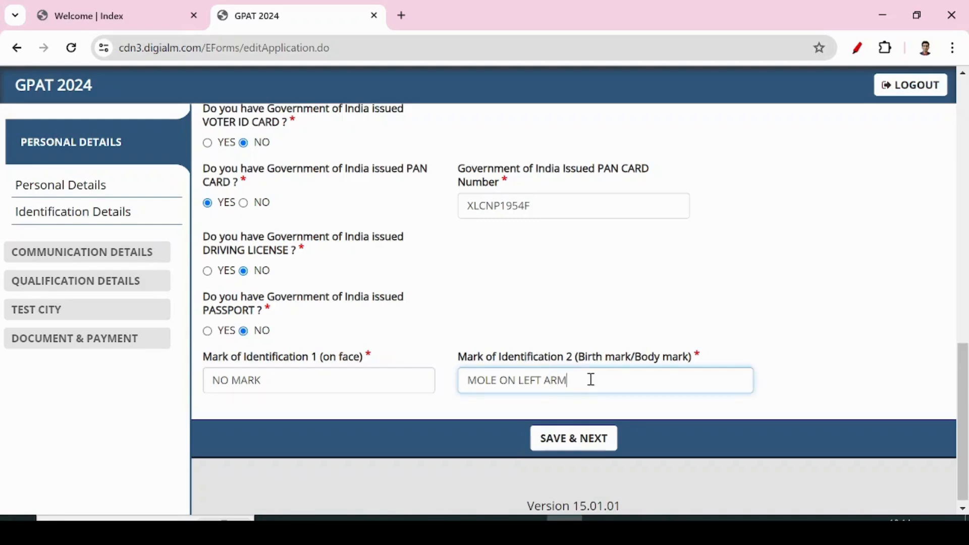
{"action": "left_click_drag", "start_coordinate": [589, 379], "coordinate": [430, 379]}
{"action": "left_click", "coordinate": [596, 384]}
Save the personal details and acknowledge the data-saved notice.
{"action": "left_click", "coordinate": [553, 442]}
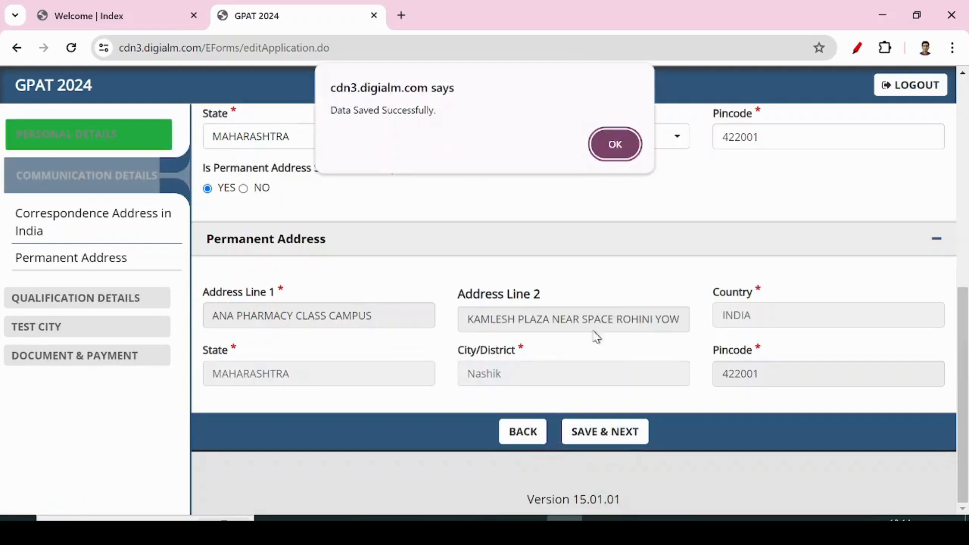
{"action": "left_click", "coordinate": [616, 144]}
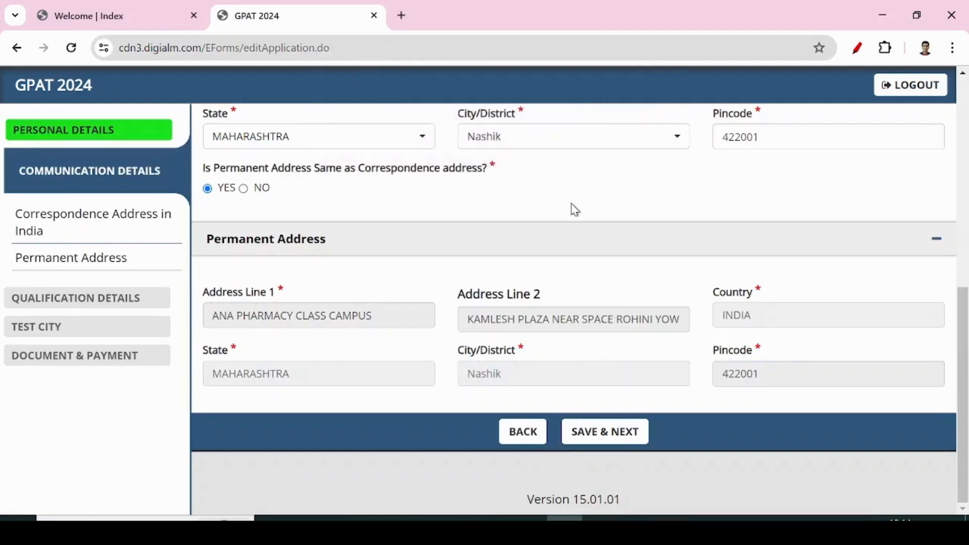
{"action": "scroll", "coordinate": [453, 289], "scroll_direction": "up", "scroll_amount": 3}
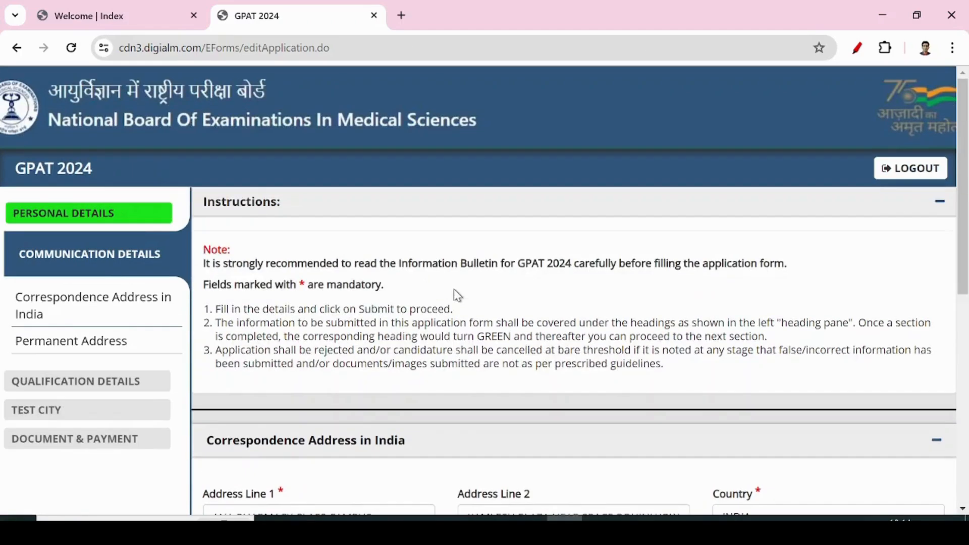
{"action": "scroll", "coordinate": [455, 289], "scroll_direction": "down", "scroll_amount": 3}
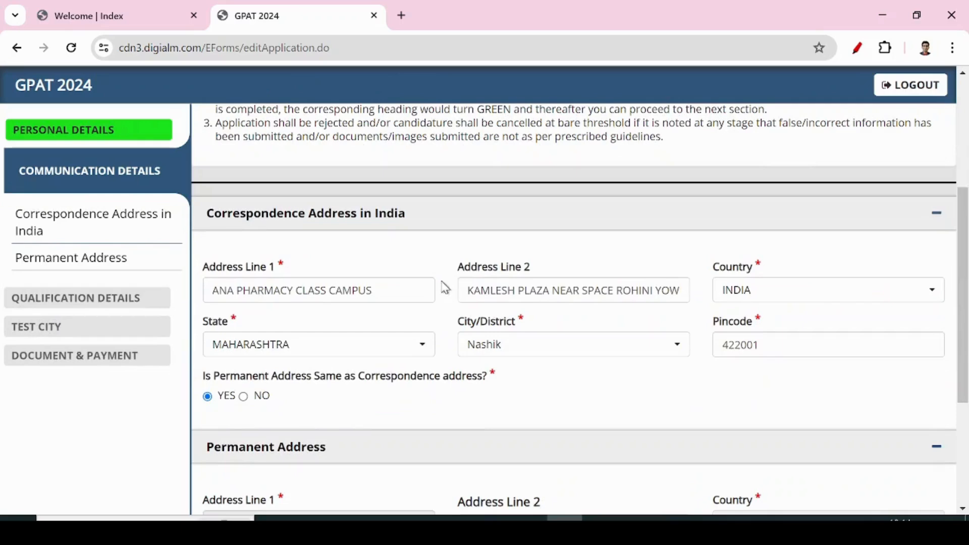
Review the correspondence address lines and set the permanent address same as correspondence.
{"action": "left_click_drag", "start_coordinate": [211, 288], "coordinate": [389, 288]}
{"action": "left_click", "coordinate": [394, 287]}
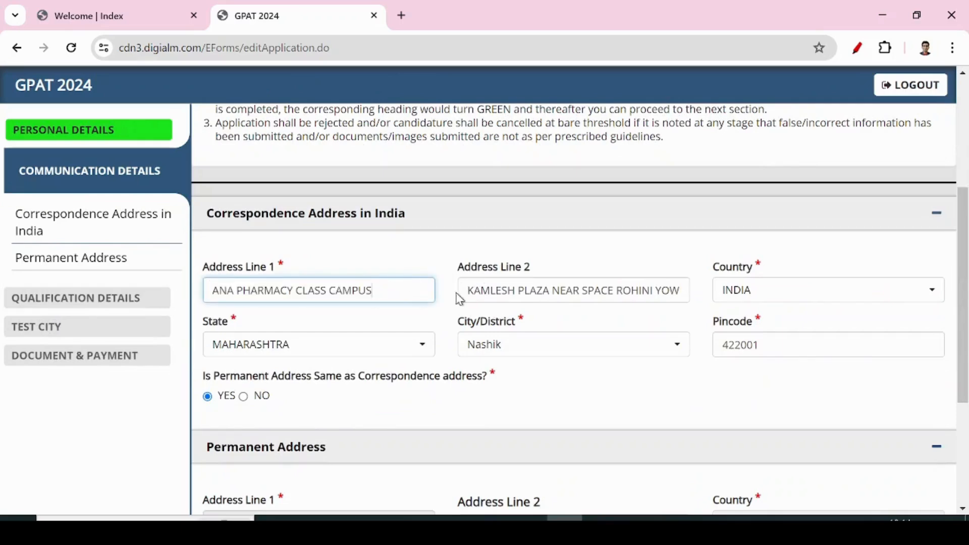
{"action": "left_click_drag", "start_coordinate": [464, 291], "coordinate": [692, 293]}
{"action": "left_click", "coordinate": [574, 291]}
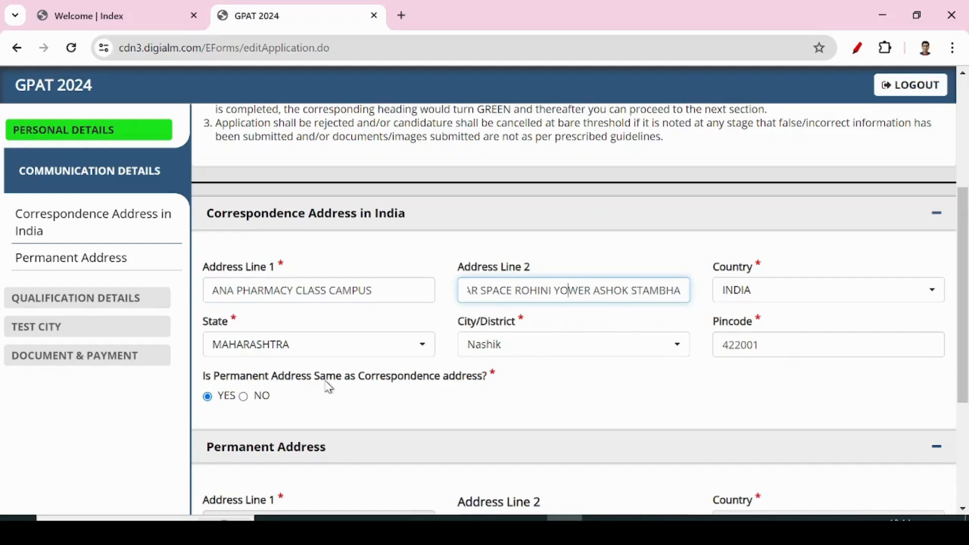
{"action": "scroll", "coordinate": [446, 386], "scroll_direction": "down", "scroll_amount": 3}
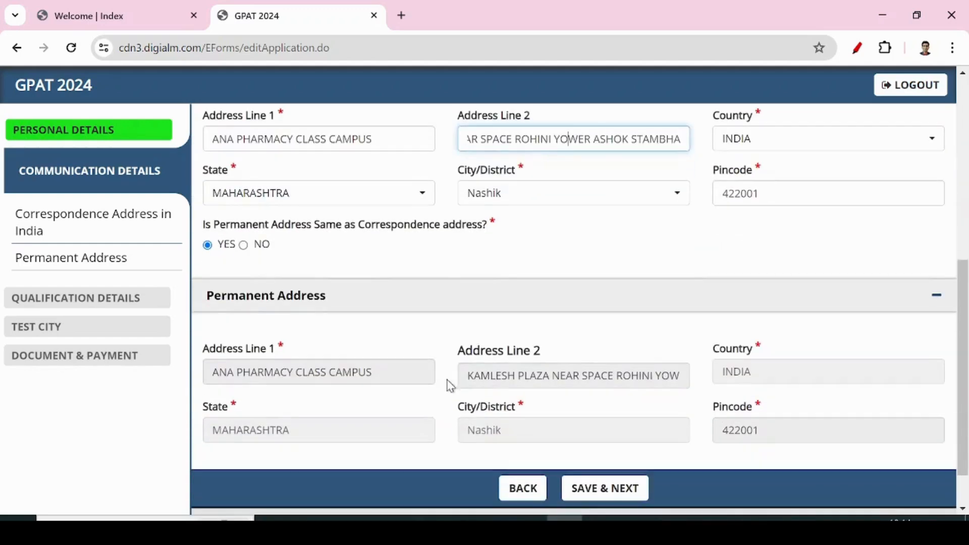
{"action": "left_click", "coordinate": [244, 245]}
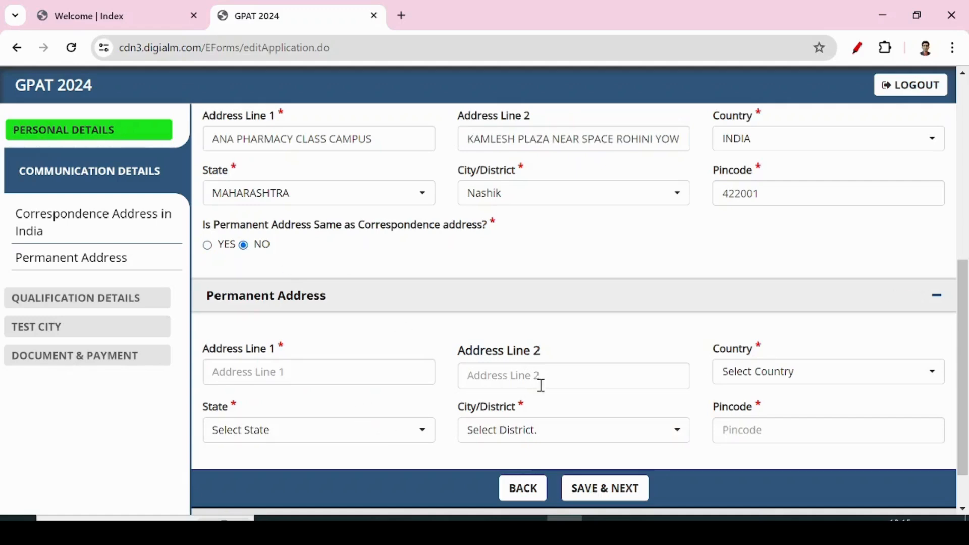
{"action": "left_click", "coordinate": [209, 246]}
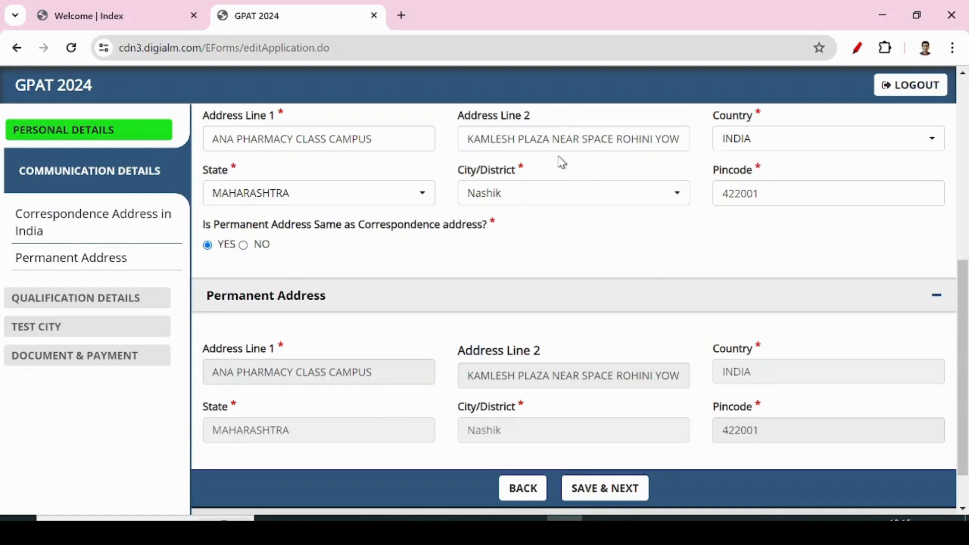
Save communication details, then review 10th (548/600) and 12th (540/600) qualification marks.
{"action": "left_click", "coordinate": [616, 494]}
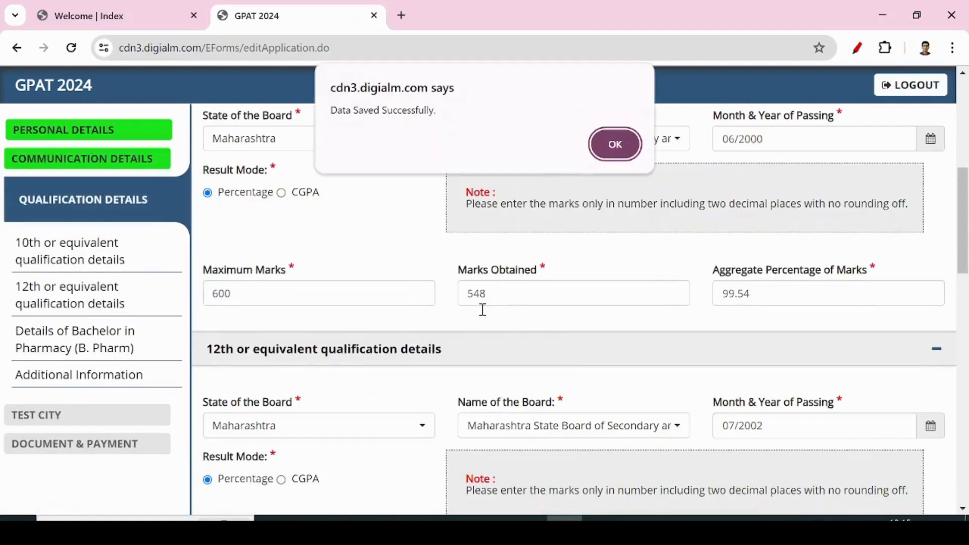
{"action": "left_click", "coordinate": [615, 146]}
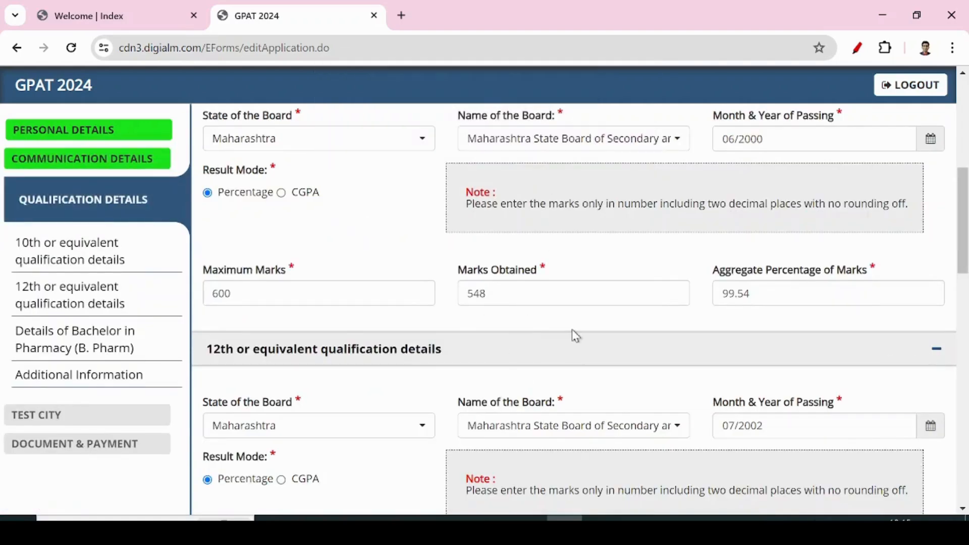
{"action": "scroll", "coordinate": [580, 338], "scroll_direction": "up", "scroll_amount": 6}
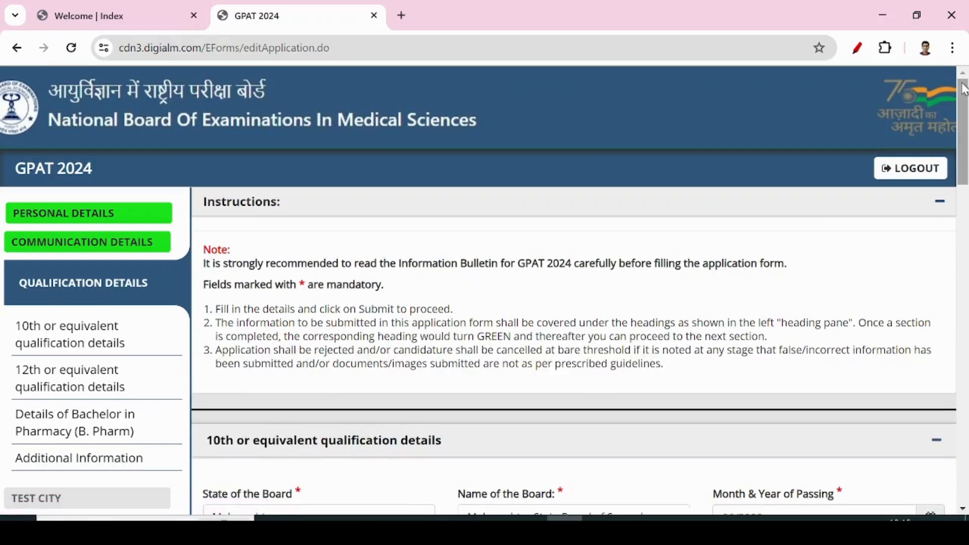
{"action": "scroll", "coordinate": [451, 281], "scroll_direction": "down", "scroll_amount": 3}
{"action": "scroll", "coordinate": [450, 280], "scroll_direction": "up", "scroll_amount": 3}
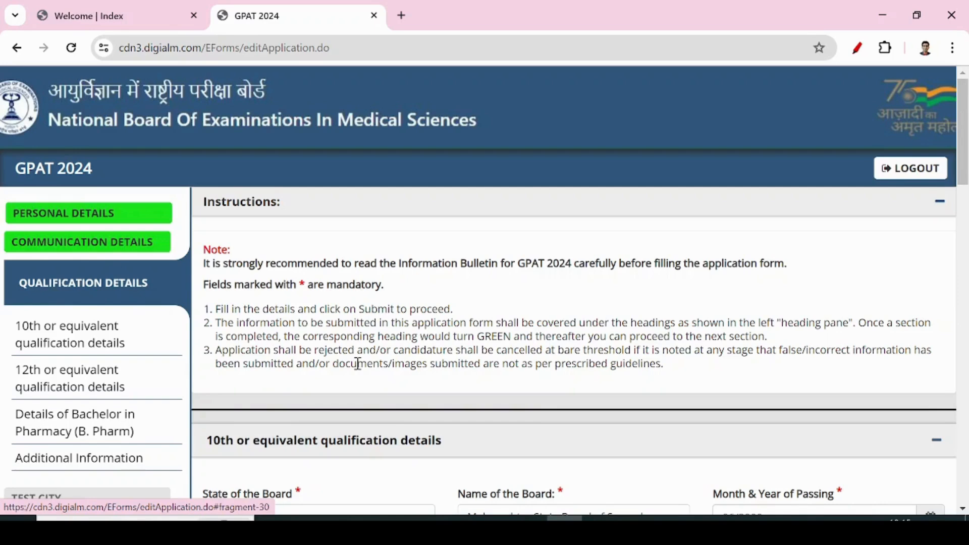
{"action": "scroll", "coordinate": [358, 363], "scroll_direction": "down", "scroll_amount": 3}
{"action": "scroll", "coordinate": [360, 370], "scroll_direction": "down", "scroll_amount": 2}
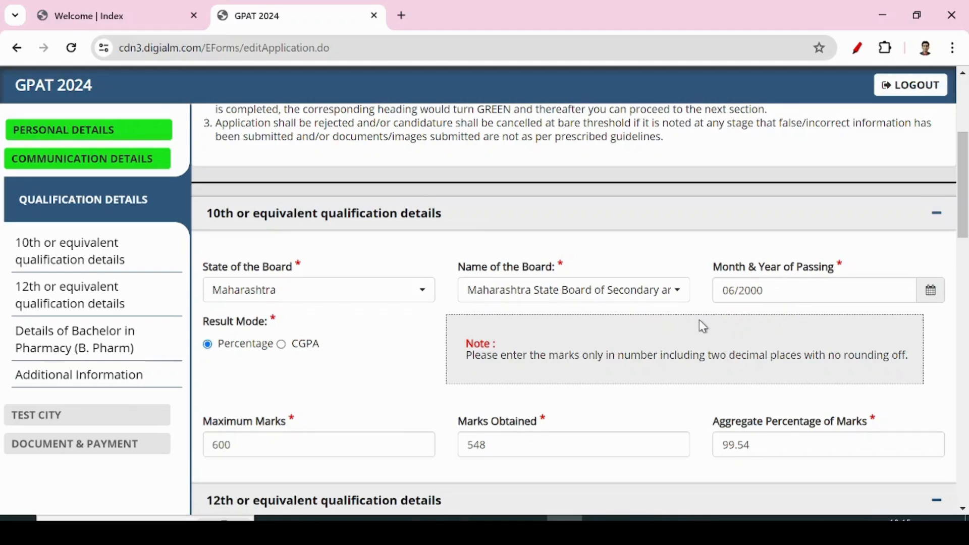
{"action": "scroll", "coordinate": [439, 346], "scroll_direction": "down", "scroll_amount": 5}
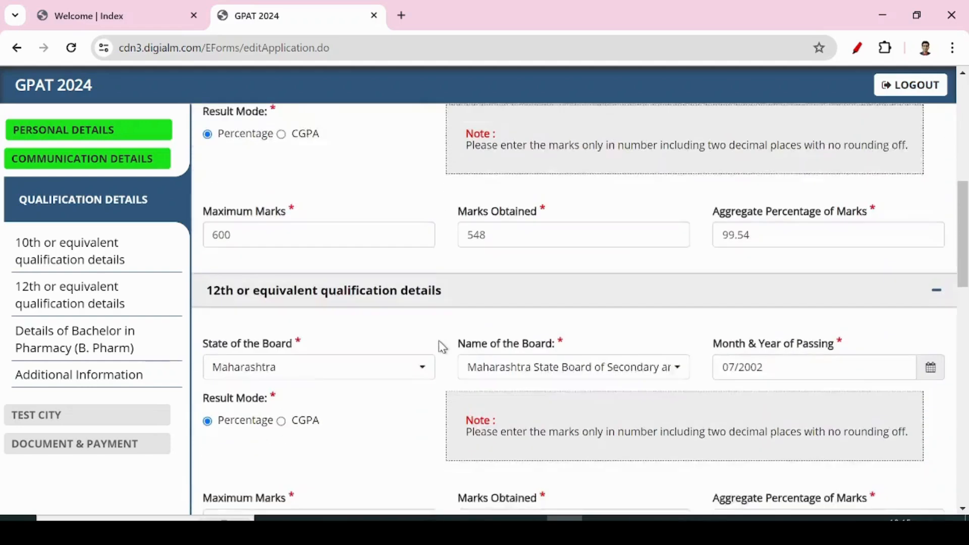
{"action": "left_click", "coordinate": [774, 225]}
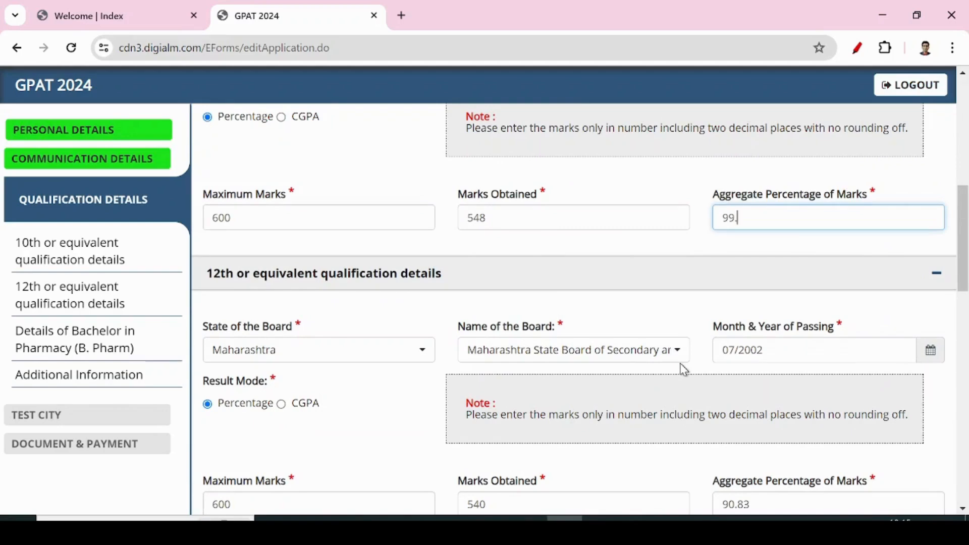
Review the B. Pharm Enrollment ID and leave the PCI Student ID empty.
{"action": "left_click", "coordinate": [408, 410]}
{"action": "scroll", "coordinate": [450, 334], "scroll_direction": "down", "scroll_amount": 1}
{"action": "scroll", "coordinate": [455, 339], "scroll_direction": "down", "scroll_amount": 2}
{"action": "scroll", "coordinate": [558, 373], "scroll_direction": "down", "scroll_amount": 3}
{"action": "scroll", "coordinate": [515, 287], "scroll_direction": "down", "scroll_amount": 5}
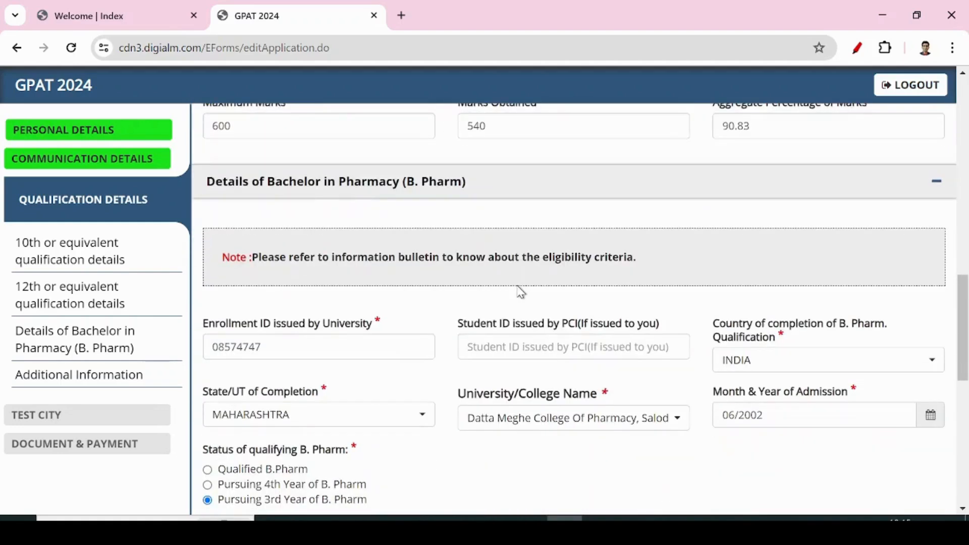
{"action": "left_click_drag", "start_coordinate": [212, 175], "coordinate": [359, 175]}
{"action": "left_click", "coordinate": [359, 175]}
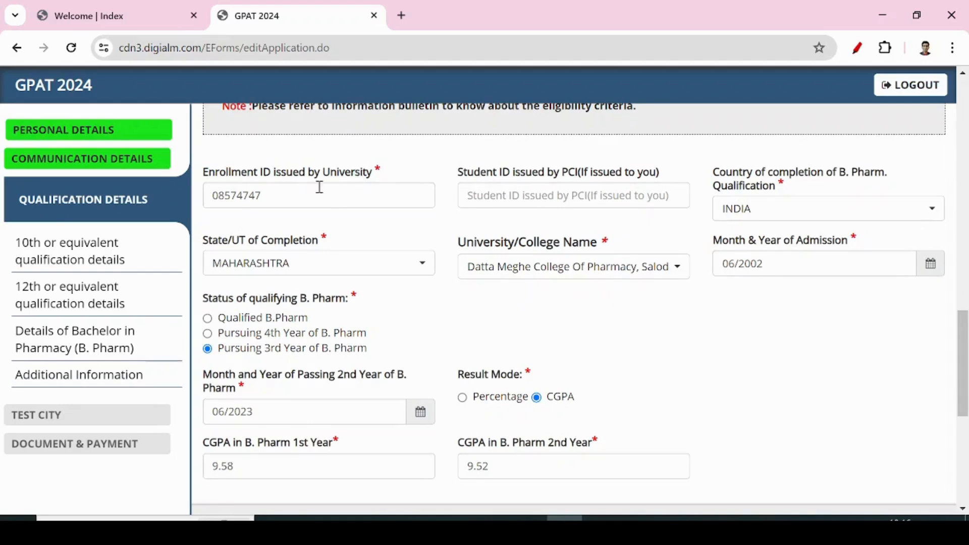
{"action": "left_click", "coordinate": [280, 188]}
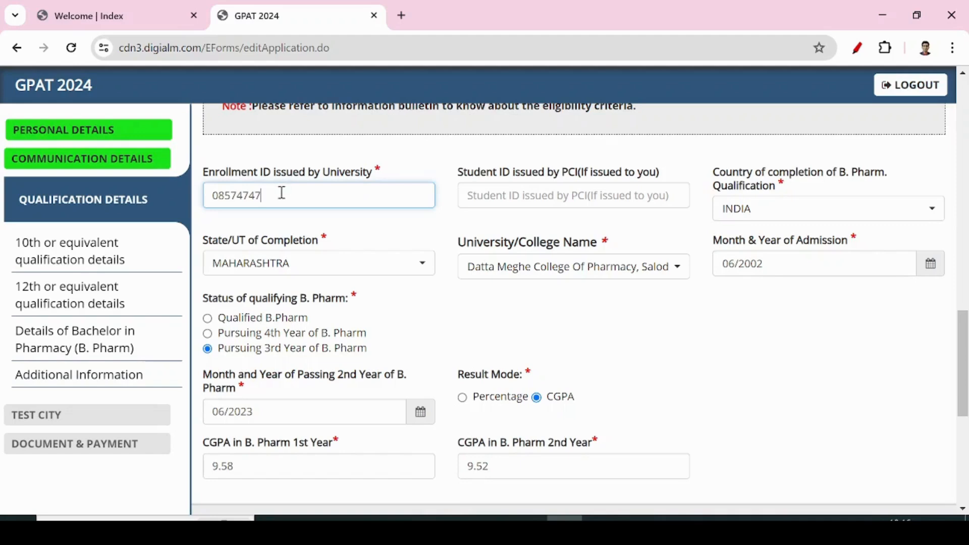
{"action": "left_click_drag", "start_coordinate": [285, 200], "coordinate": [200, 206]}
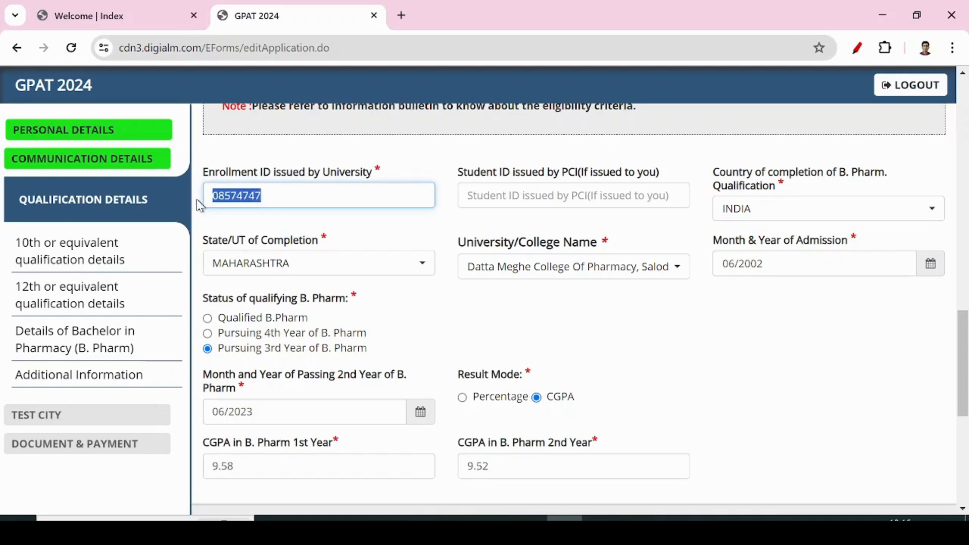
{"action": "left_click", "coordinate": [275, 204]}
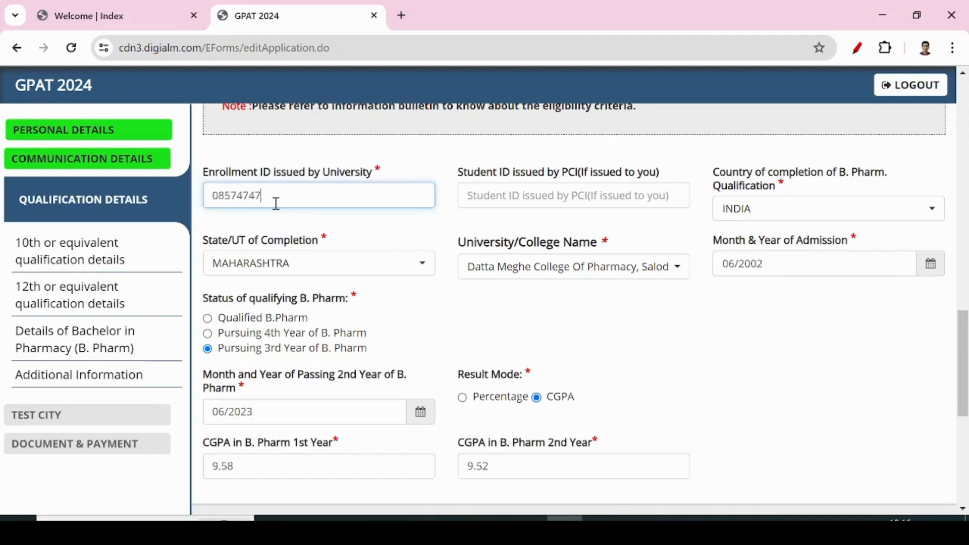
{"action": "left_click", "coordinate": [537, 194]}
{"action": "left_click", "coordinate": [642, 173]}
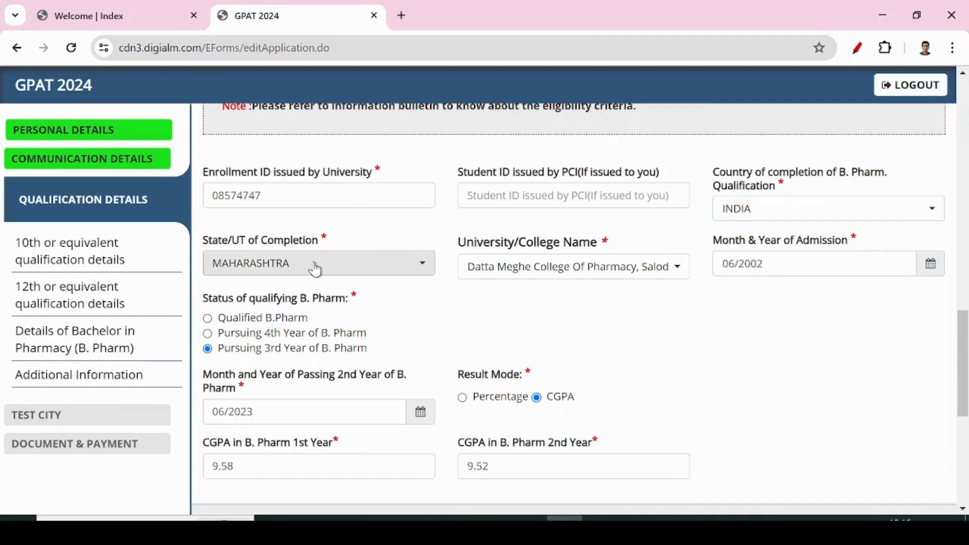
Choose the D Y Patil Deemed University college, Pursuing 3rd Year, CGPA mode with 9.58 and 9.52.
{"action": "left_click", "coordinate": [650, 275]}
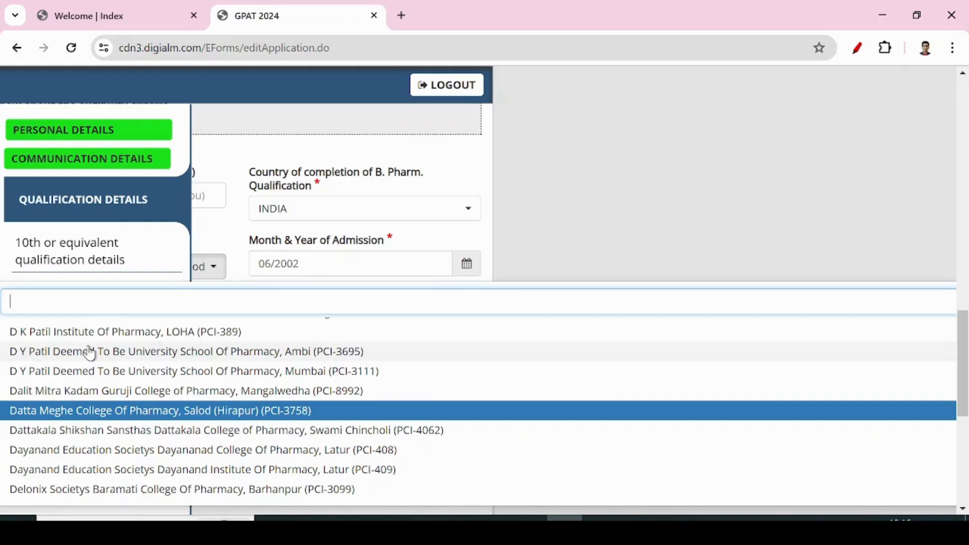
{"action": "left_click", "coordinate": [188, 372]}
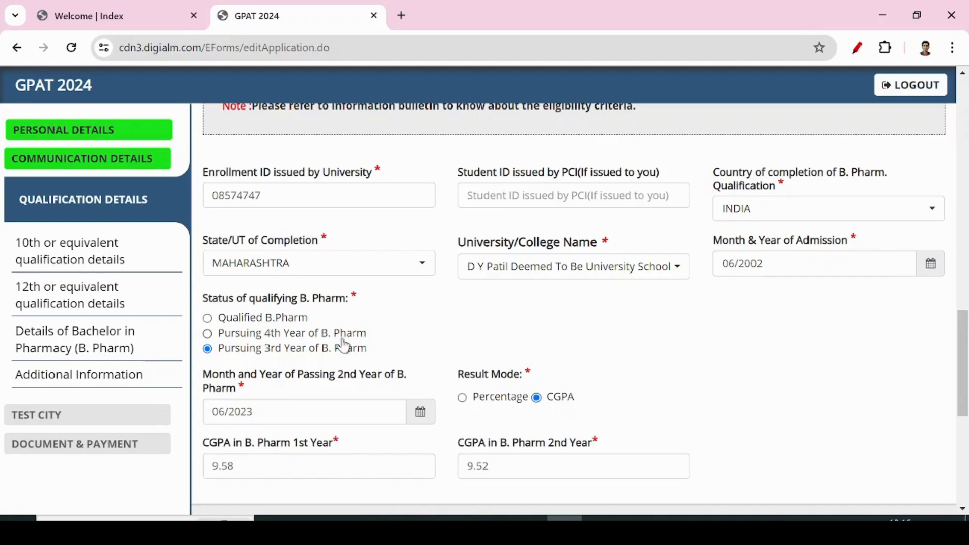
{"action": "left_click", "coordinate": [248, 335]}
{"action": "left_click", "coordinate": [243, 353]}
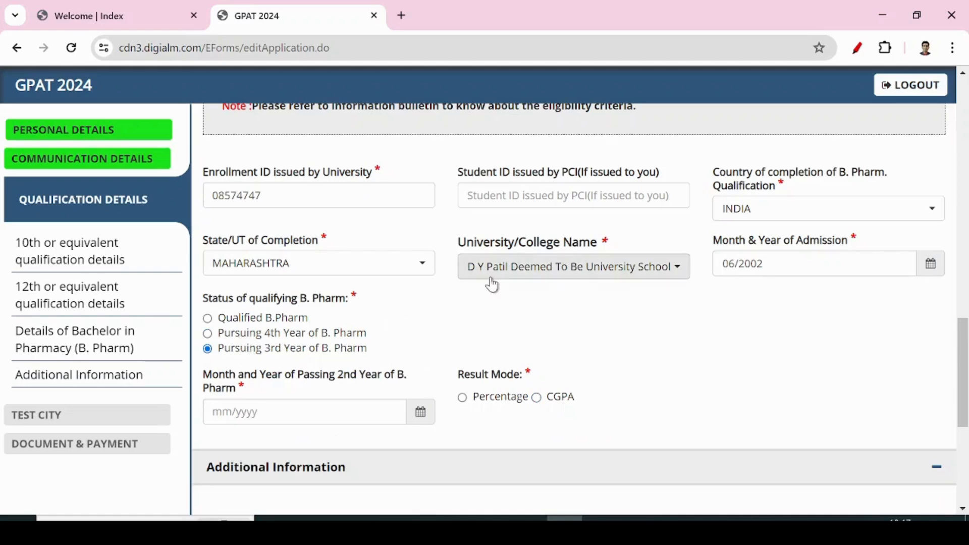
{"action": "scroll", "coordinate": [492, 281], "scroll_direction": "down", "scroll_amount": 3}
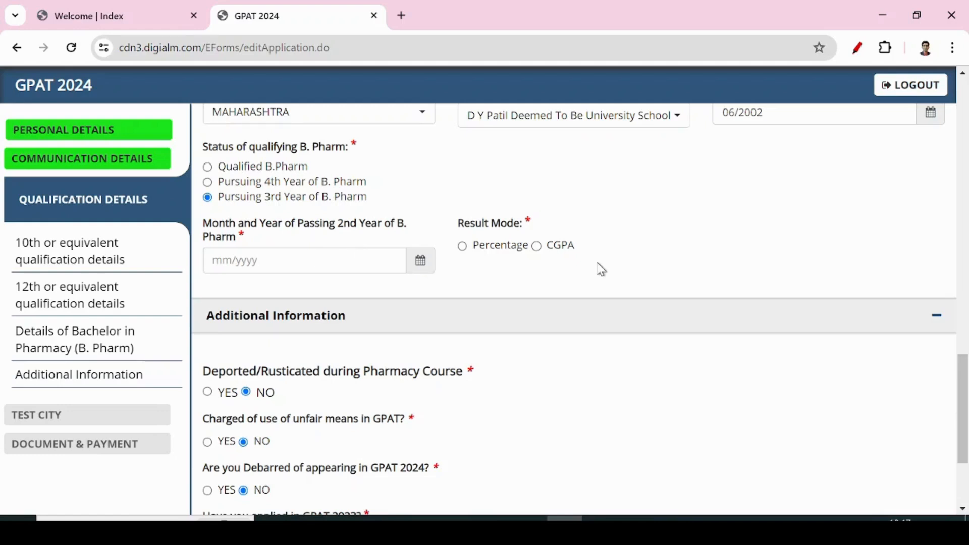
{"action": "left_click", "coordinate": [538, 247]}
{"action": "left_click", "coordinate": [242, 316]}
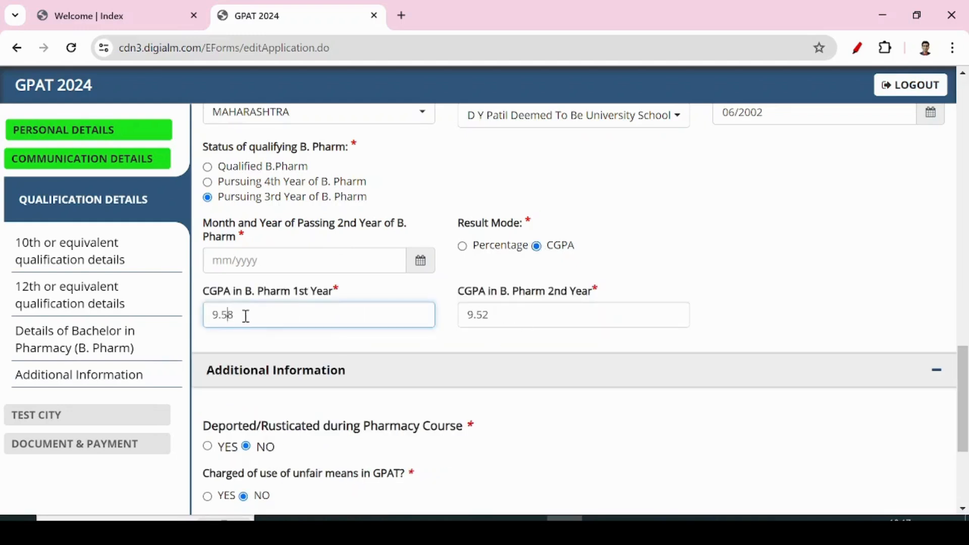
{"action": "double_click", "coordinate": [222, 318]}
{"action": "left_click", "coordinate": [517, 321]}
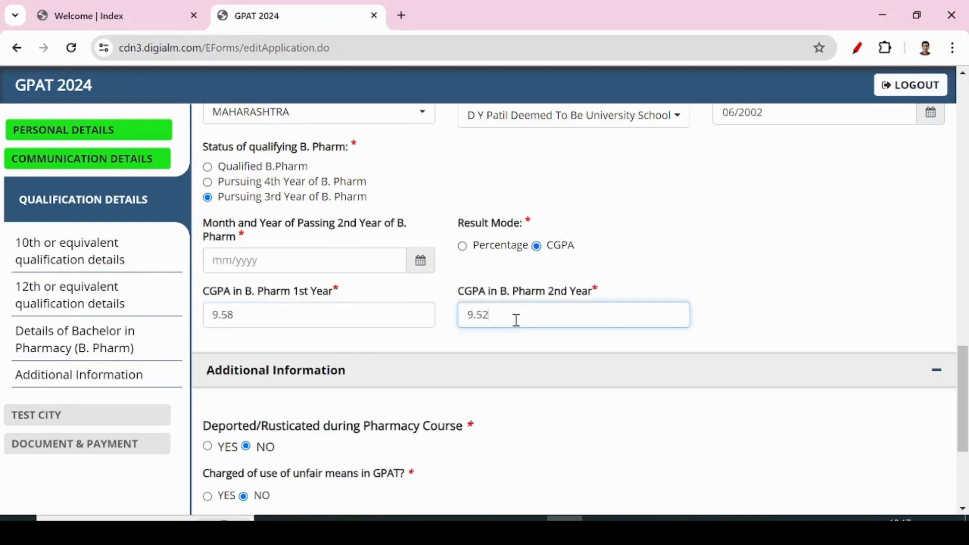
{"action": "scroll", "coordinate": [523, 329], "scroll_direction": "down", "scroll_amount": 3}
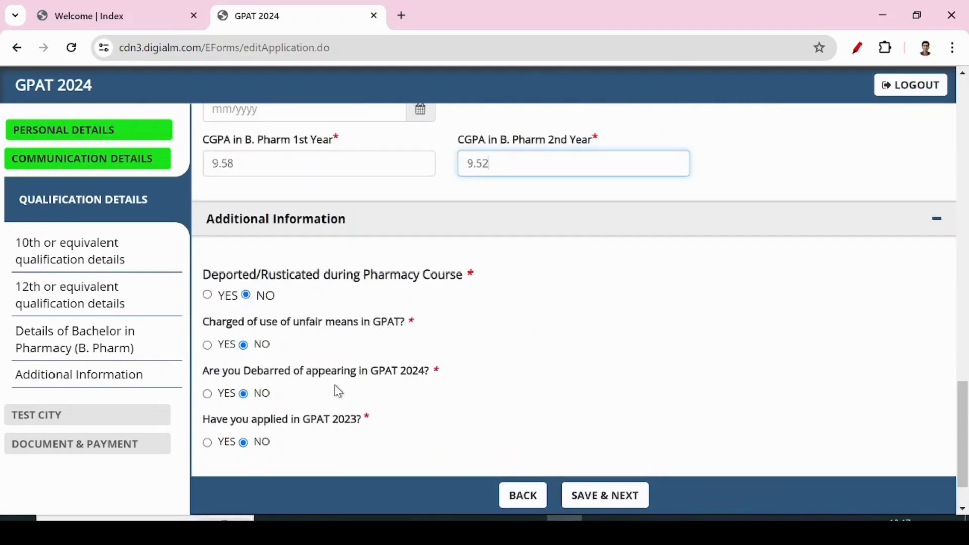
{"action": "scroll", "coordinate": [421, 337], "scroll_direction": "down", "scroll_amount": 1}
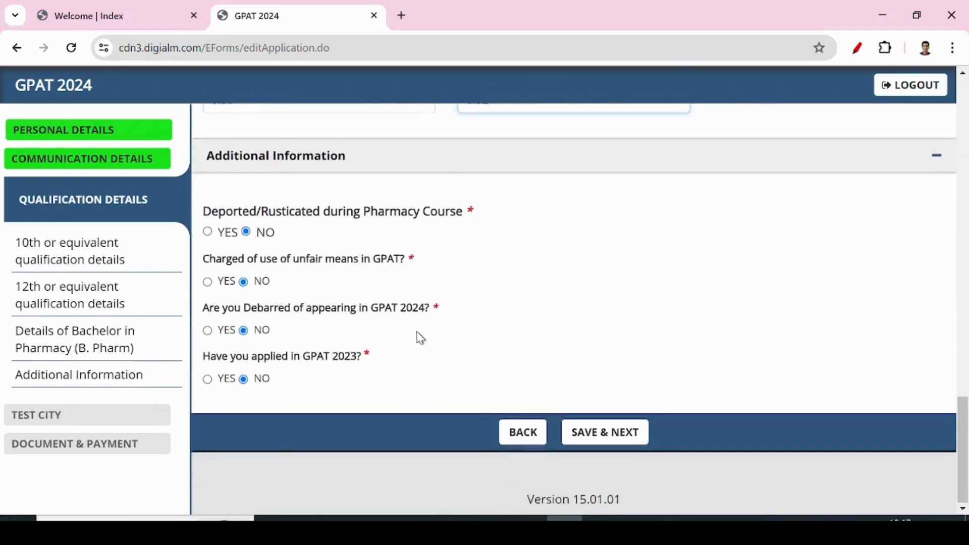
Answer NO to having applied in GPAT 2023 and attempt saving, dismissing the missing-date alert.
{"action": "left_click", "coordinate": [208, 380]}
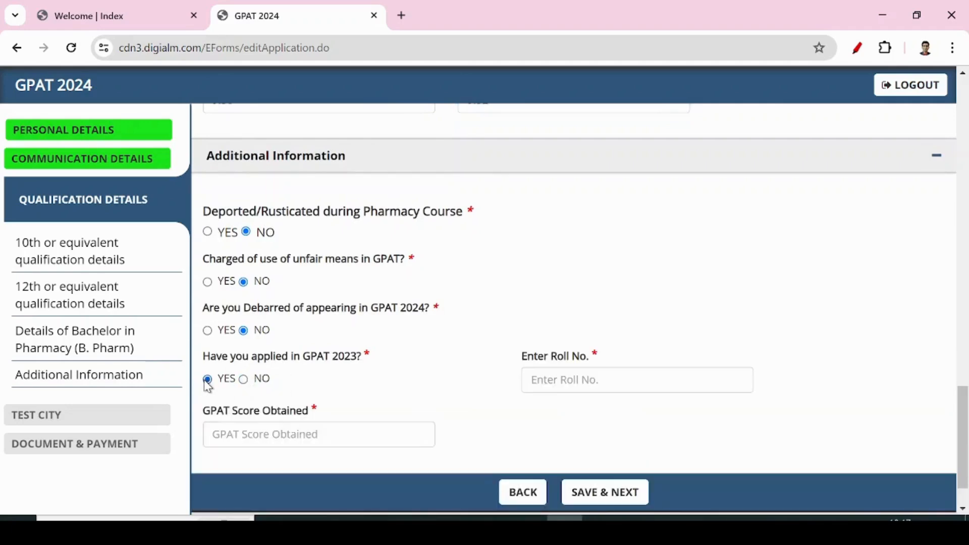
{"action": "left_click", "coordinate": [337, 434]}
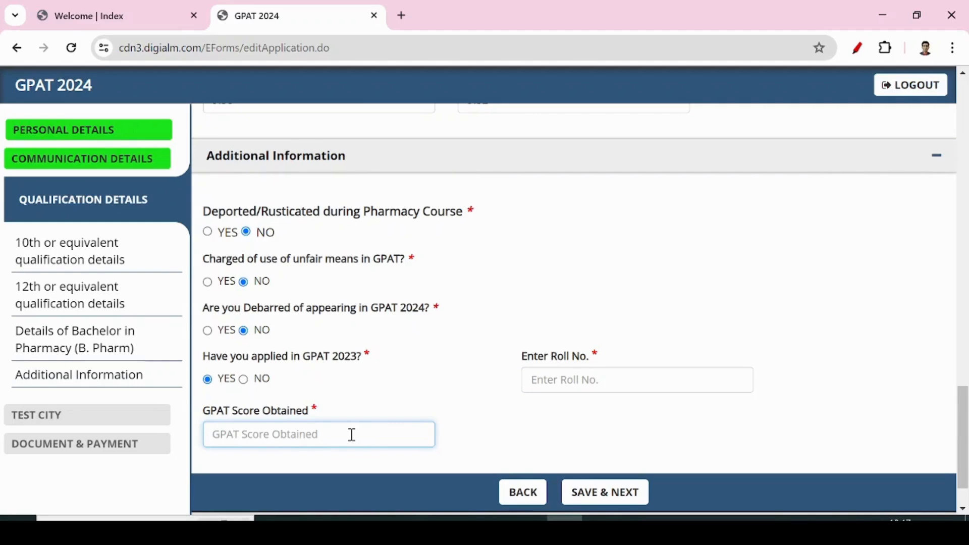
{"action": "left_click", "coordinate": [245, 381]}
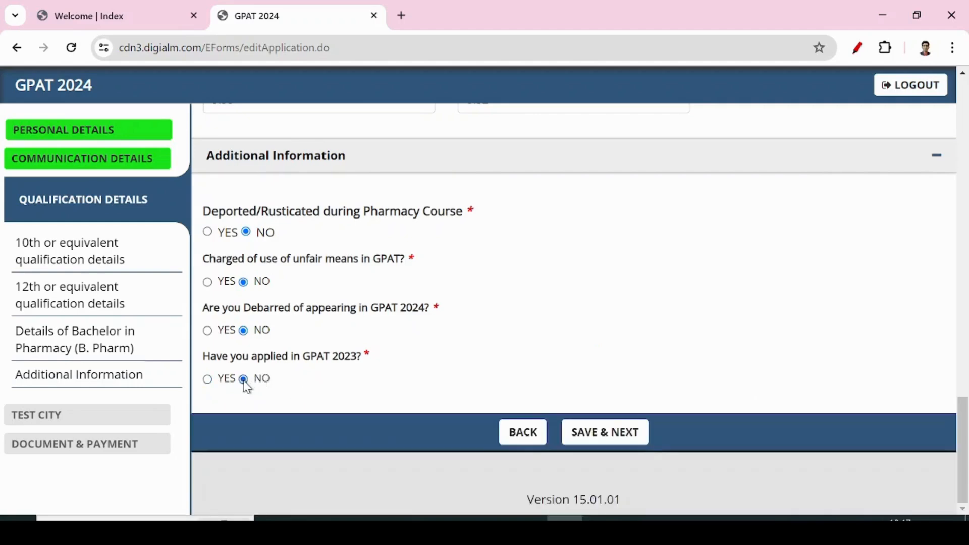
{"action": "left_click", "coordinate": [628, 432]}
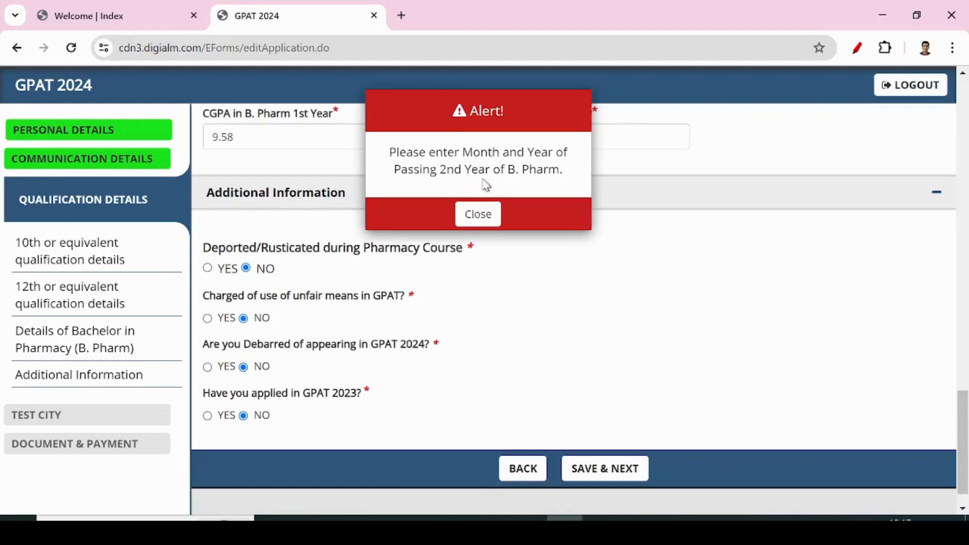
{"action": "left_click", "coordinate": [486, 219]}
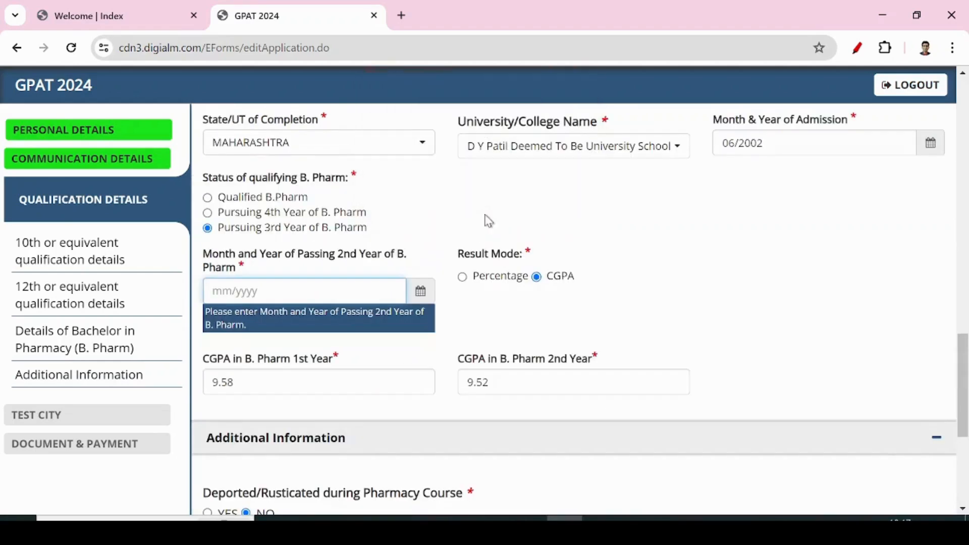
Set the 2nd-year passing month to July 2022 and save the qualification details.
{"action": "left_click", "coordinate": [416, 299]}
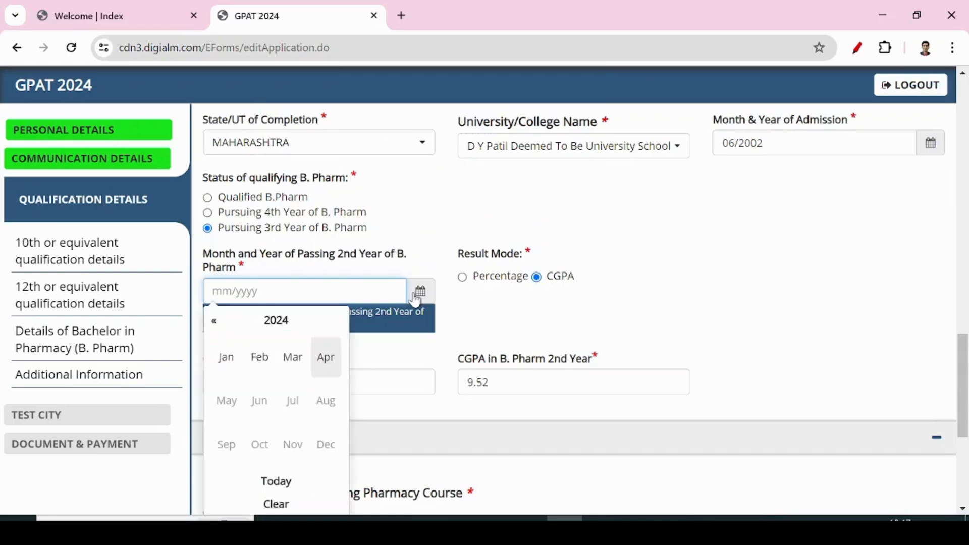
{"action": "left_click", "coordinate": [270, 321]}
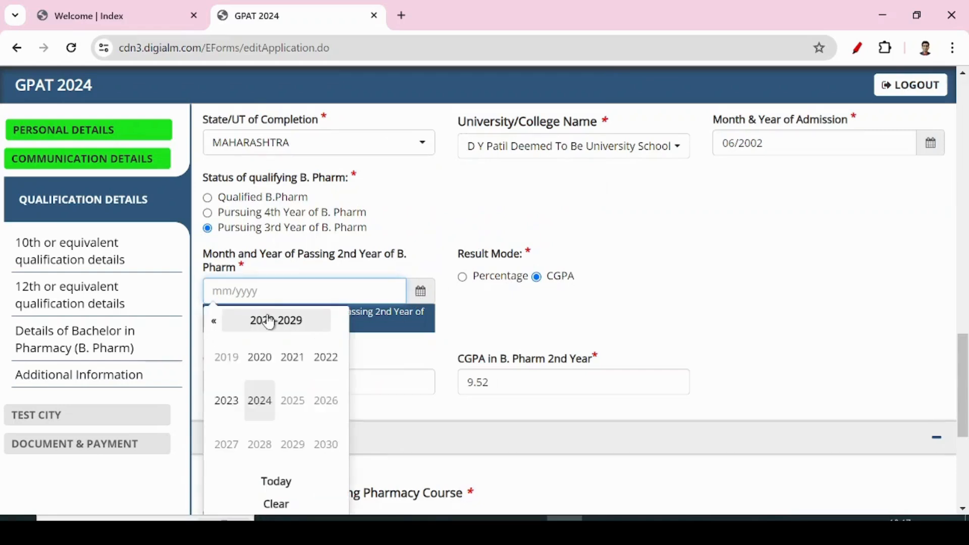
{"action": "left_click", "coordinate": [325, 356]}
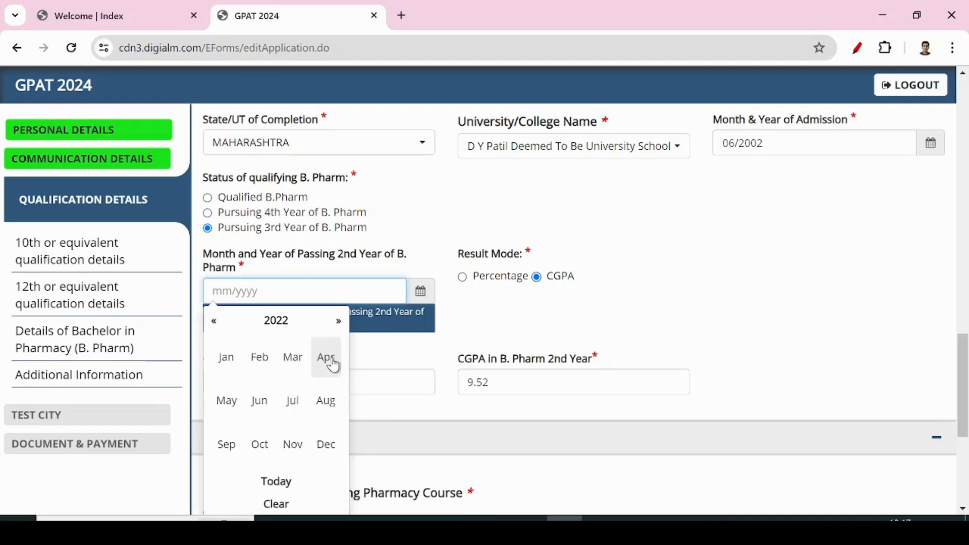
{"action": "left_click", "coordinate": [293, 402]}
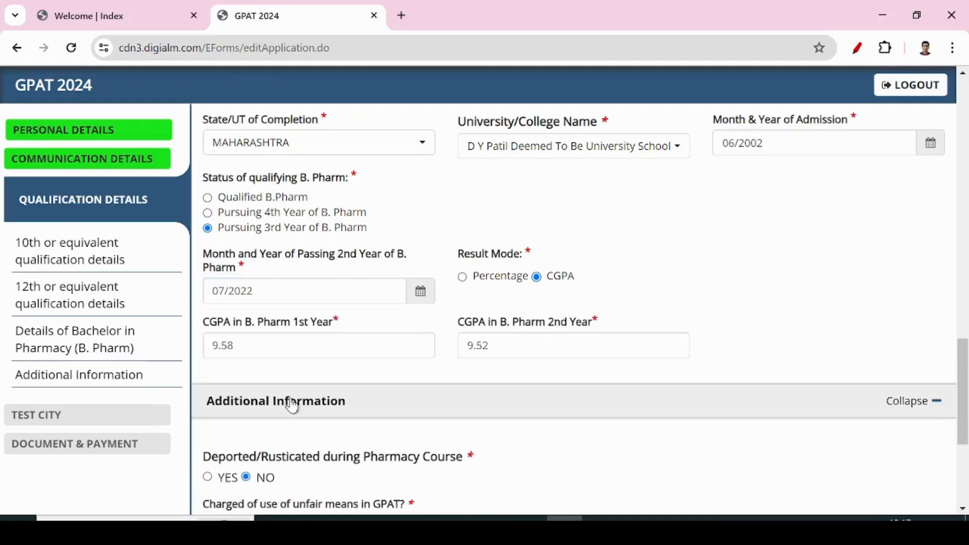
{"action": "scroll", "coordinate": [504, 428], "scroll_direction": "down", "scroll_amount": 5}
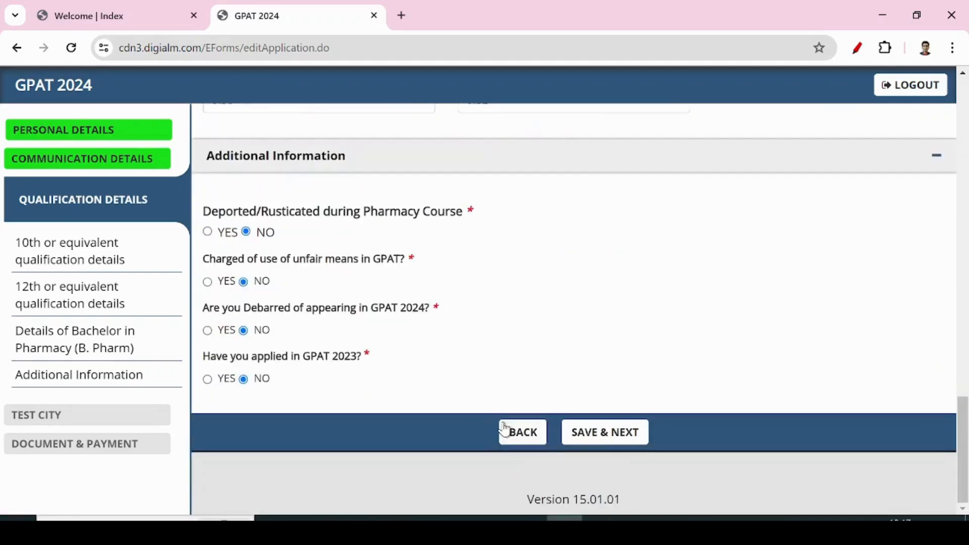
{"action": "left_click", "coordinate": [611, 433]}
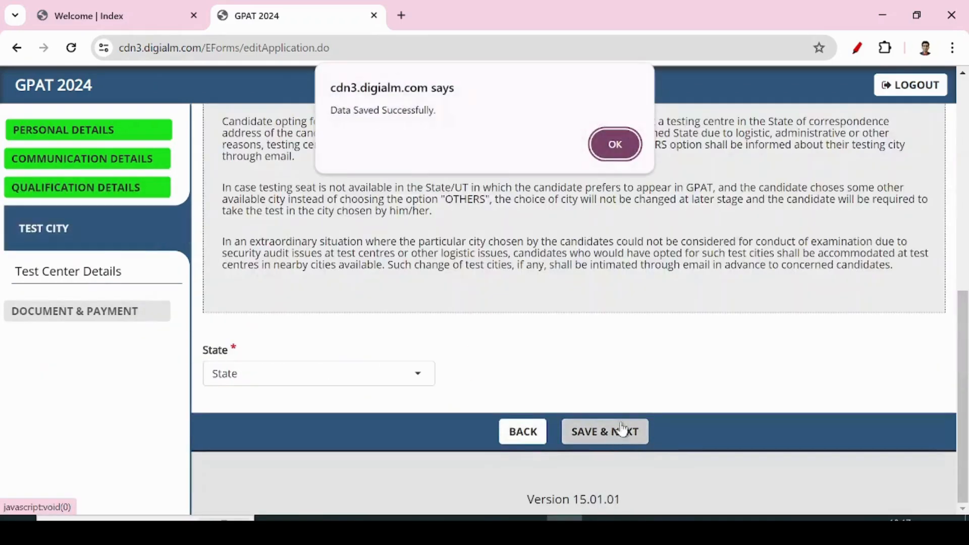
Choose MAHARASHTRA as test state and NASHIK as test city, then save.
{"action": "left_click", "coordinate": [597, 154]}
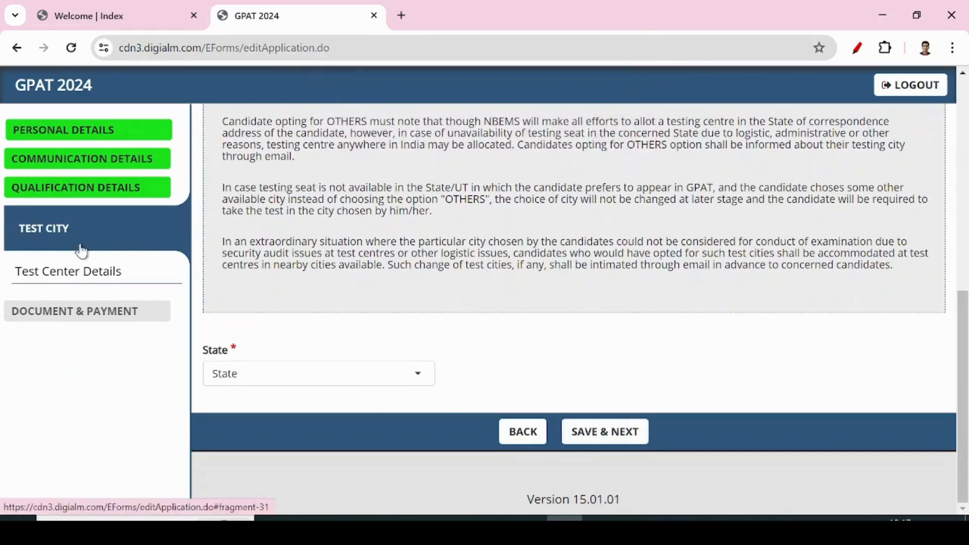
{"action": "left_click", "coordinate": [330, 376]}
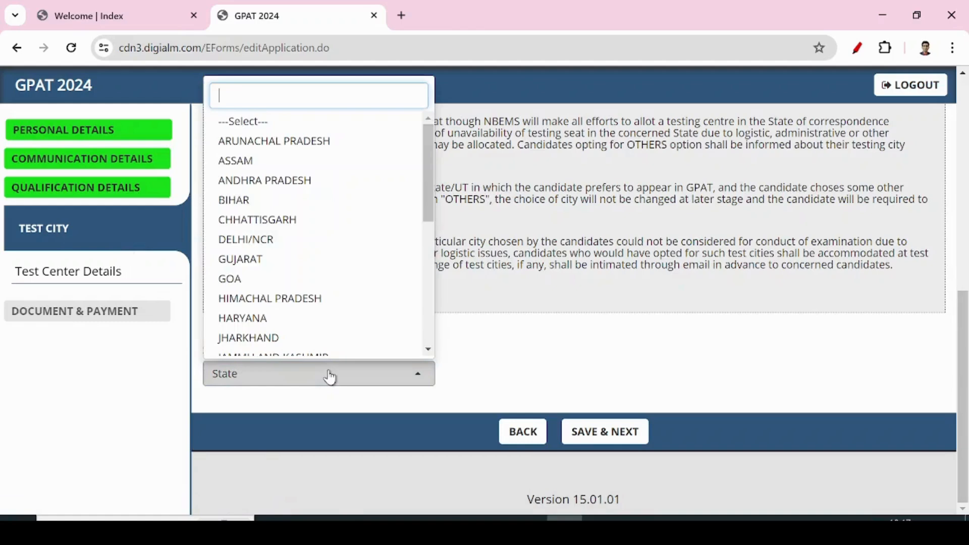
{"action": "type", "text": "ma"}
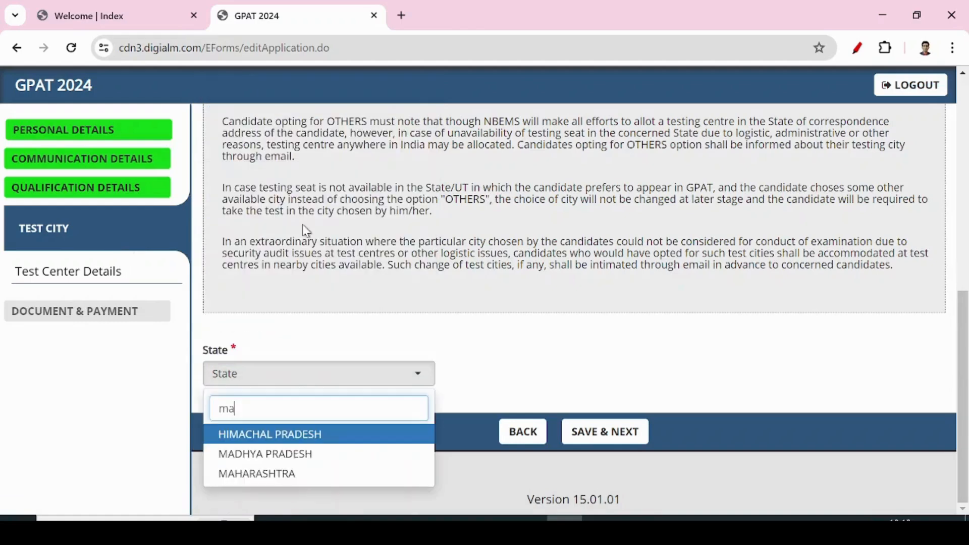
{"action": "left_click", "coordinate": [277, 475]}
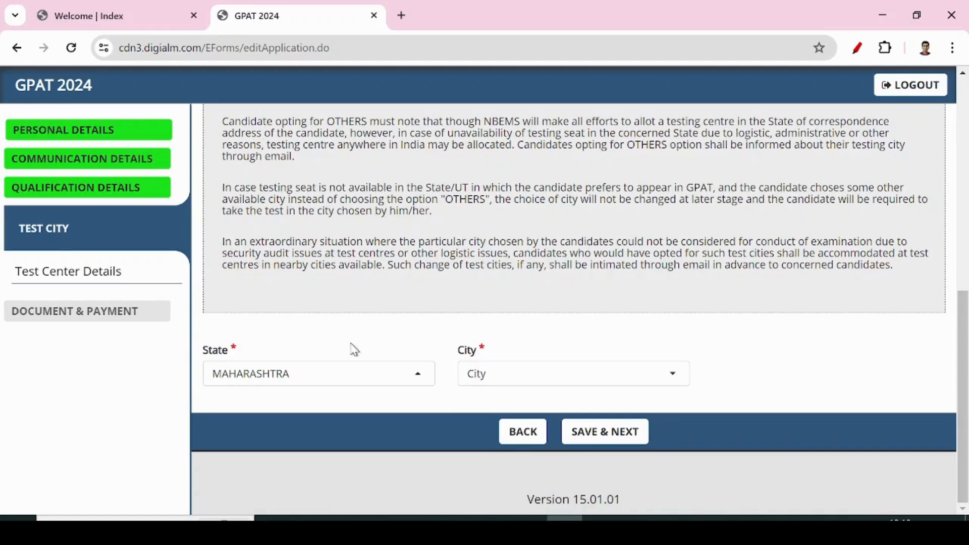
{"action": "left_click", "coordinate": [500, 376]}
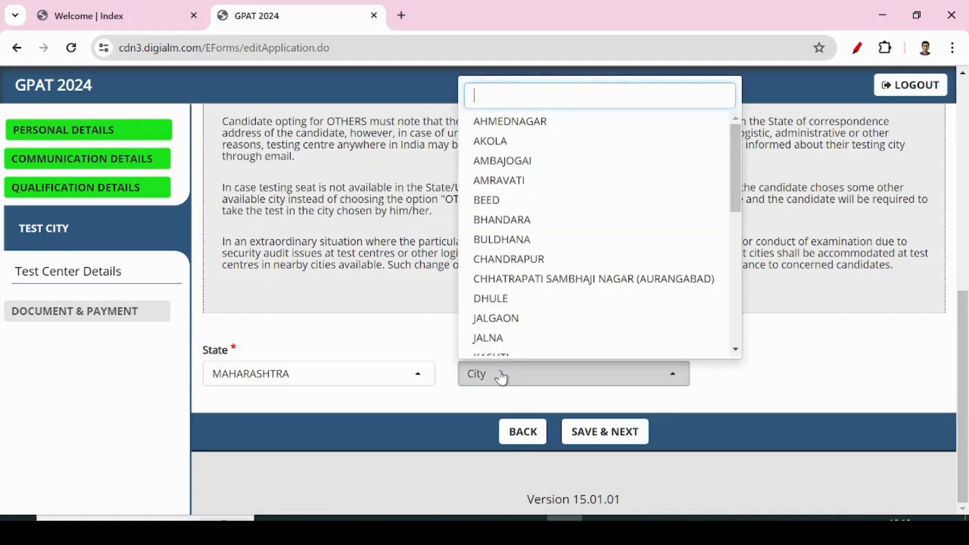
{"action": "type", "text": "nas"}
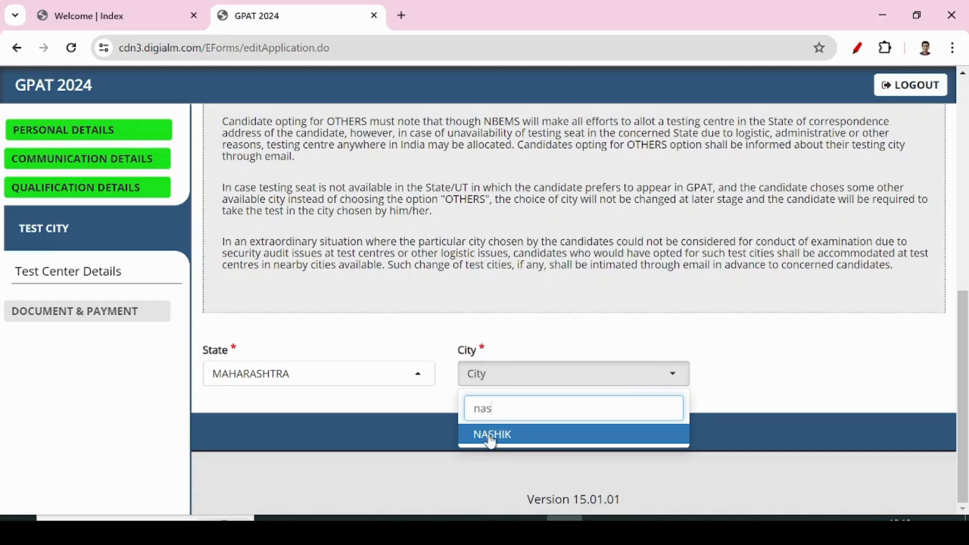
{"action": "left_click", "coordinate": [491, 438]}
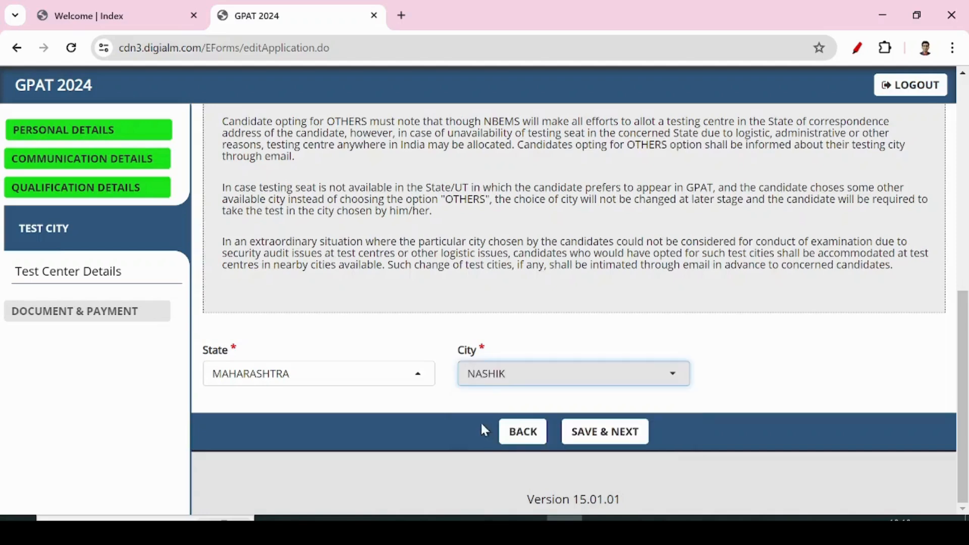
{"action": "left_click", "coordinate": [616, 430]}
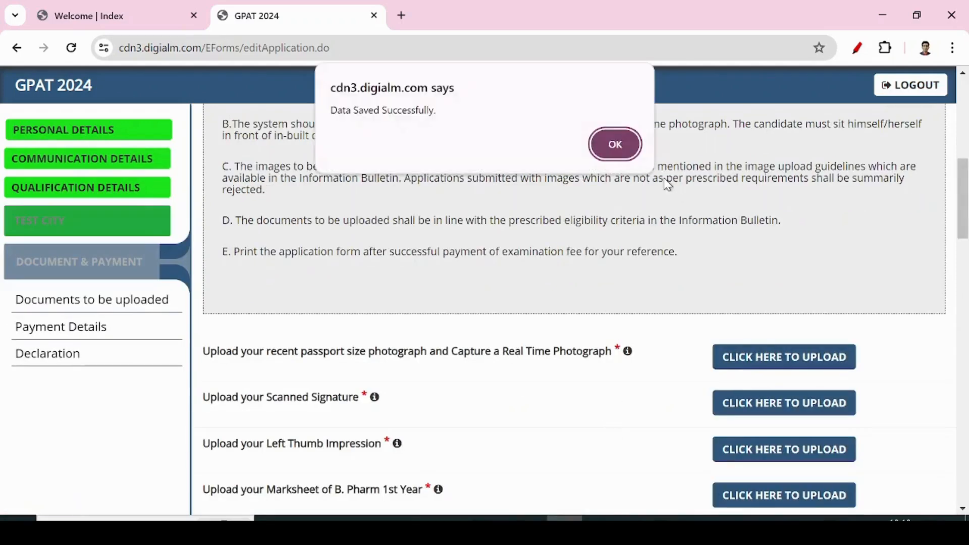
Dismiss the data-saved confirmation, then open and close the passport photograph upload window without uploading.
{"action": "left_click", "coordinate": [625, 153]}
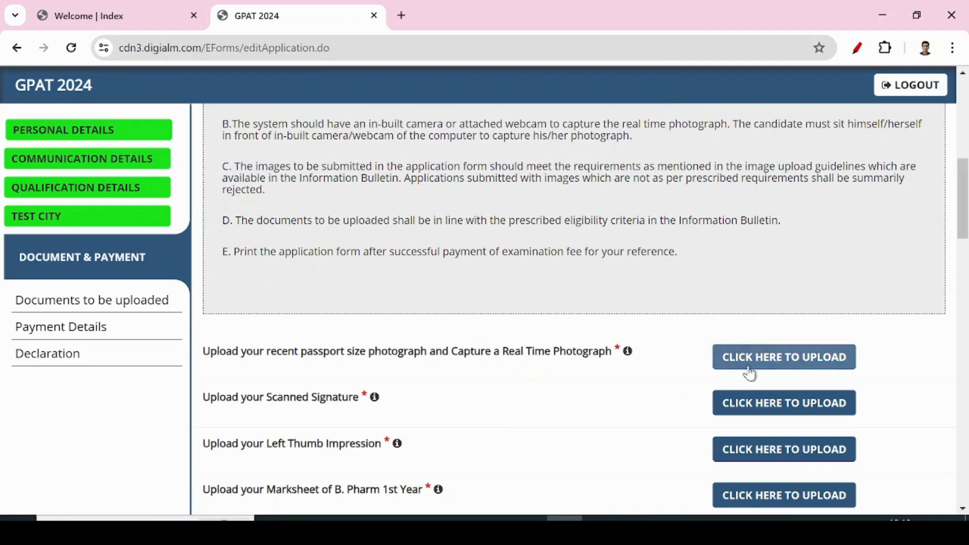
{"action": "scroll", "coordinate": [546, 362], "scroll_direction": "down", "scroll_amount": 1}
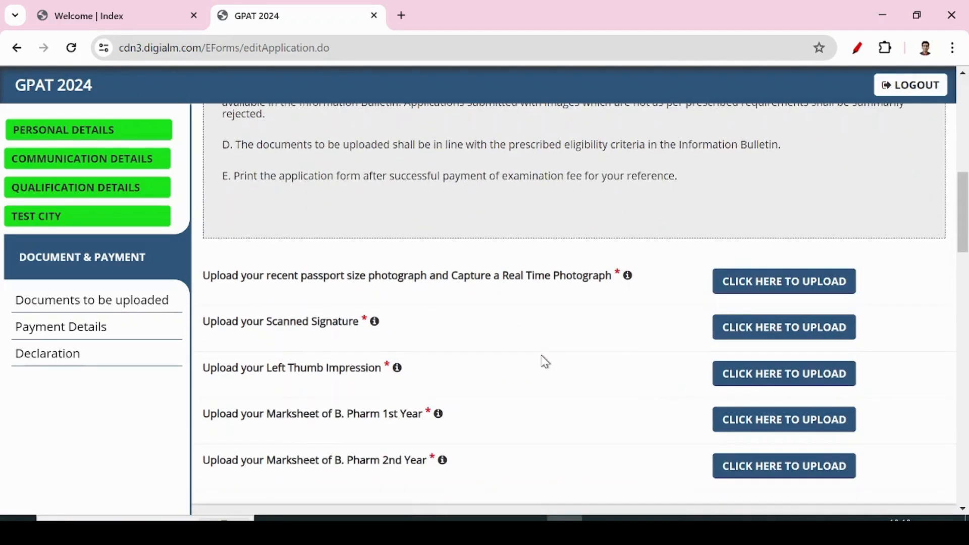
{"action": "scroll", "coordinate": [565, 350], "scroll_direction": "down", "scroll_amount": 1}
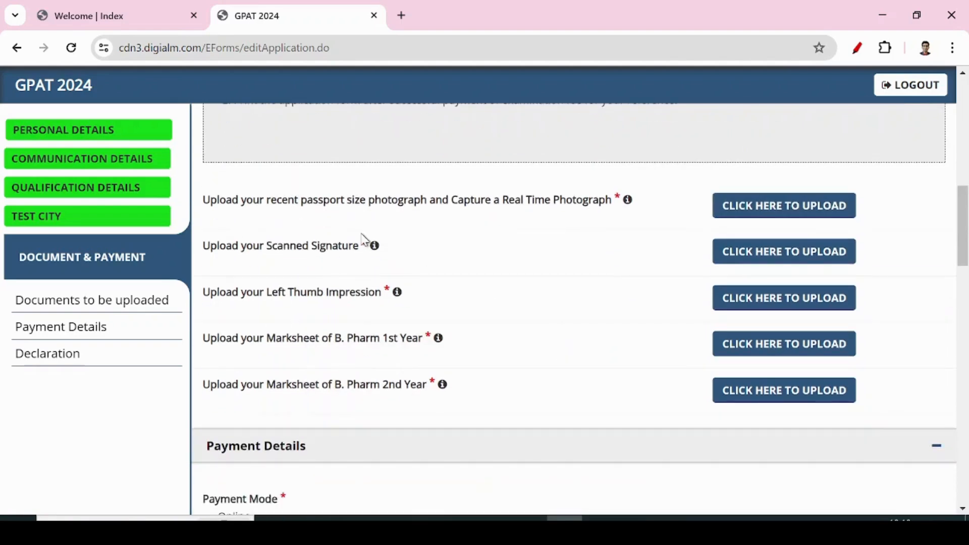
{"action": "left_click", "coordinate": [751, 216]}
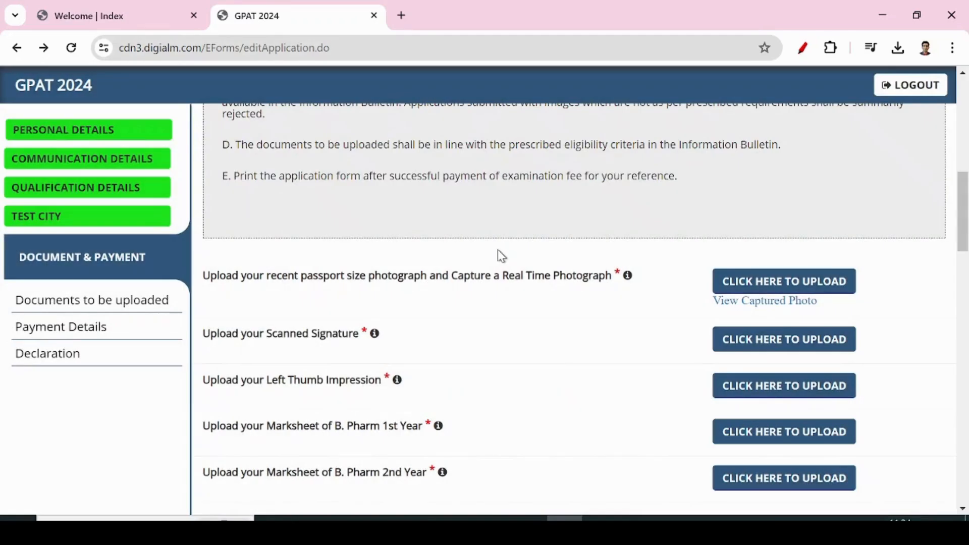
{"action": "left_click", "coordinate": [765, 283]}
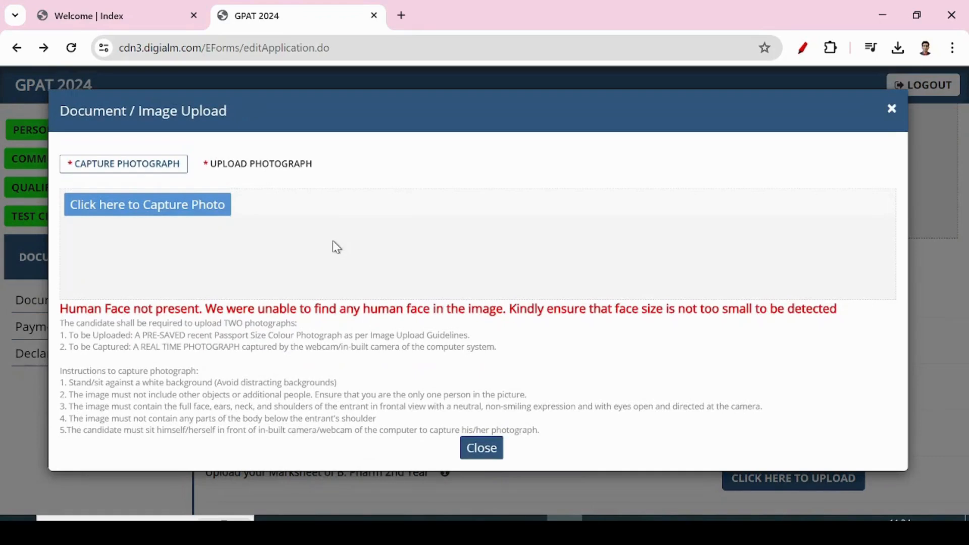
{"action": "left_click", "coordinate": [482, 452]}
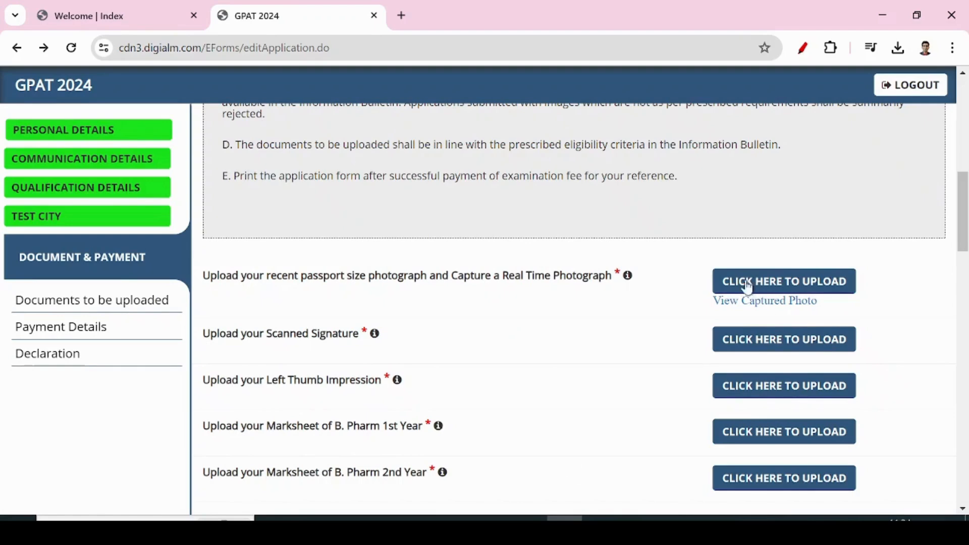
Log out of the portal, close the Message tab, and bring up the Image Upload Instructions PDF.
{"action": "left_click", "coordinate": [910, 92]}
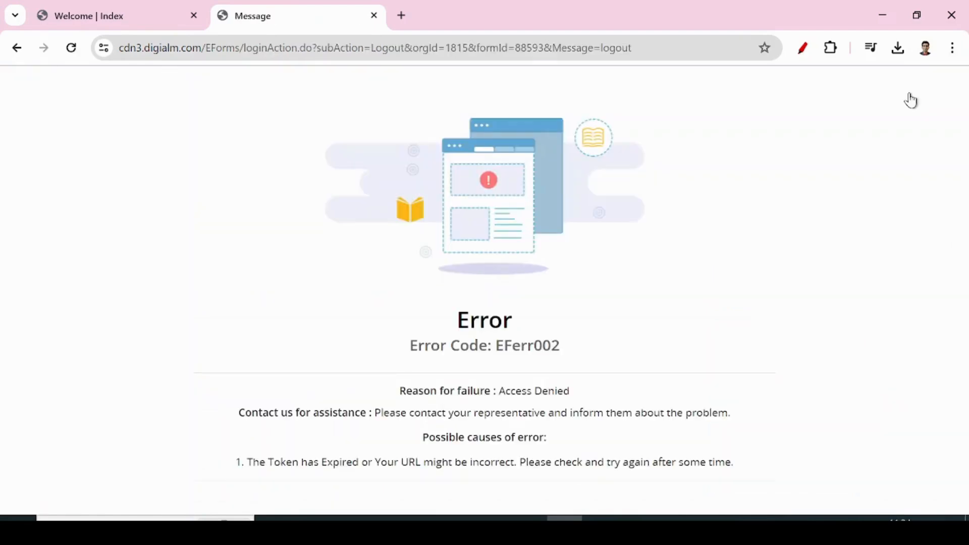
{"action": "left_click", "coordinate": [374, 16]}
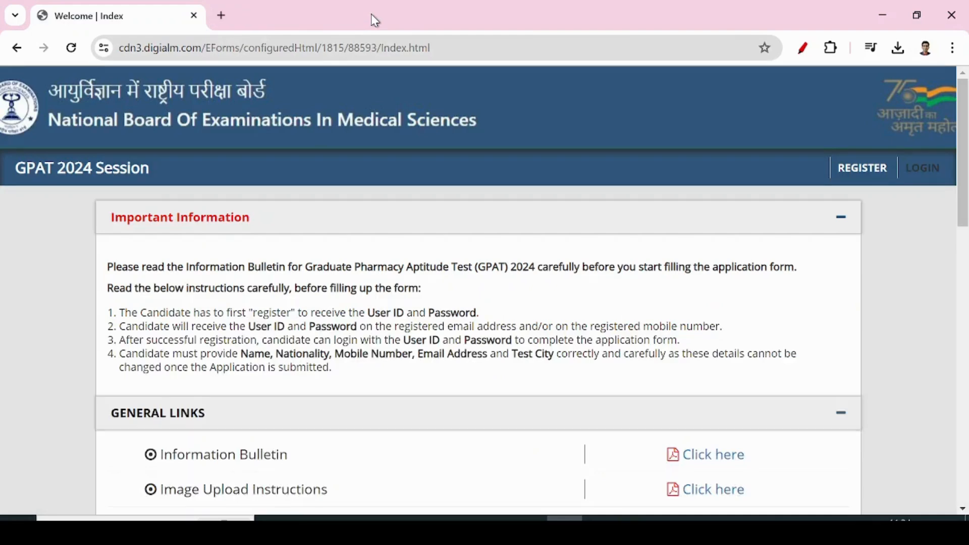
{"action": "mouse_move", "coordinate": [420, 518]}
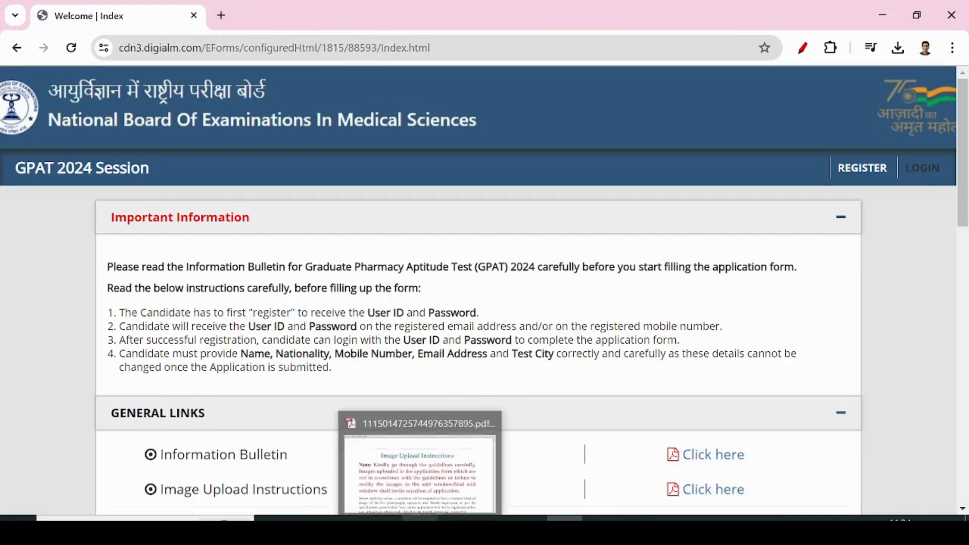
{"action": "left_click", "coordinate": [420, 469]}
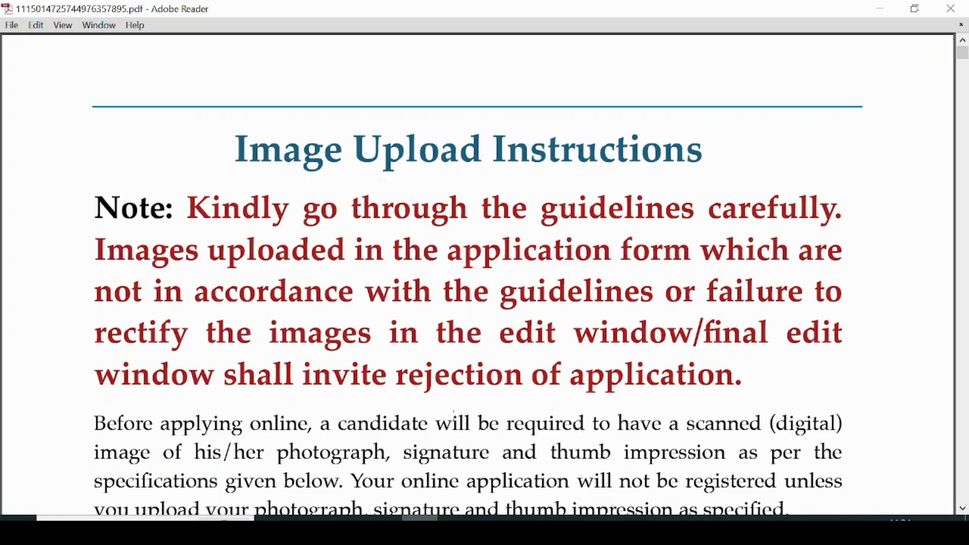
Scroll the instructions PDF down to the A. PHOTOGRAPH section with its 35 mm × 45 mm diagram.
{"action": "scroll", "coordinate": [492, 360], "scroll_direction": "down", "scroll_amount": 3}
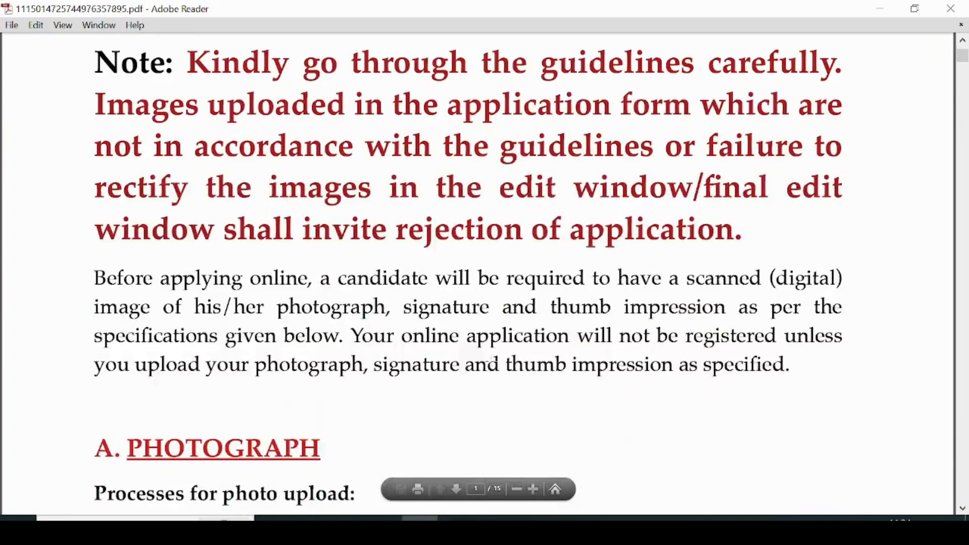
{"action": "scroll", "coordinate": [442, 289], "scroll_direction": "up", "scroll_amount": 3}
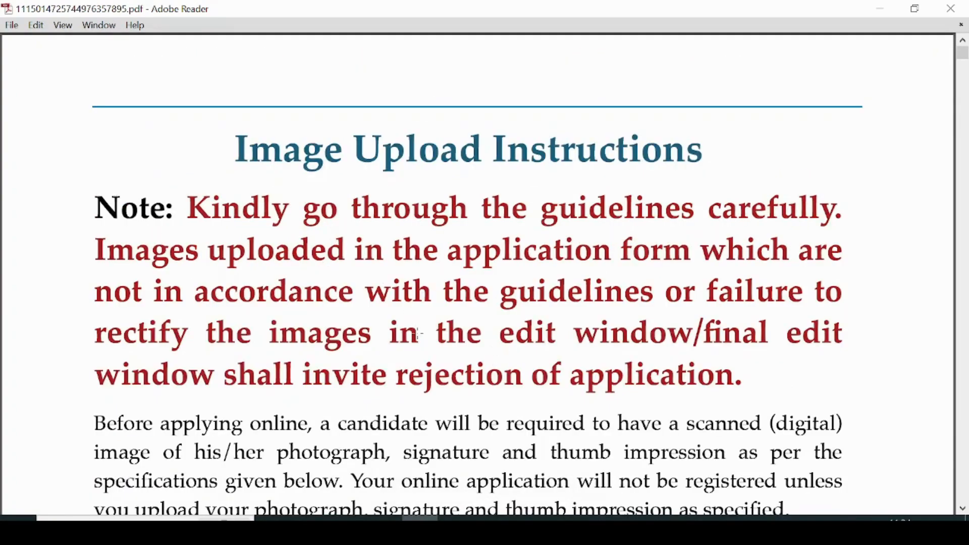
{"action": "scroll", "coordinate": [417, 333], "scroll_direction": "down", "scroll_amount": 6}
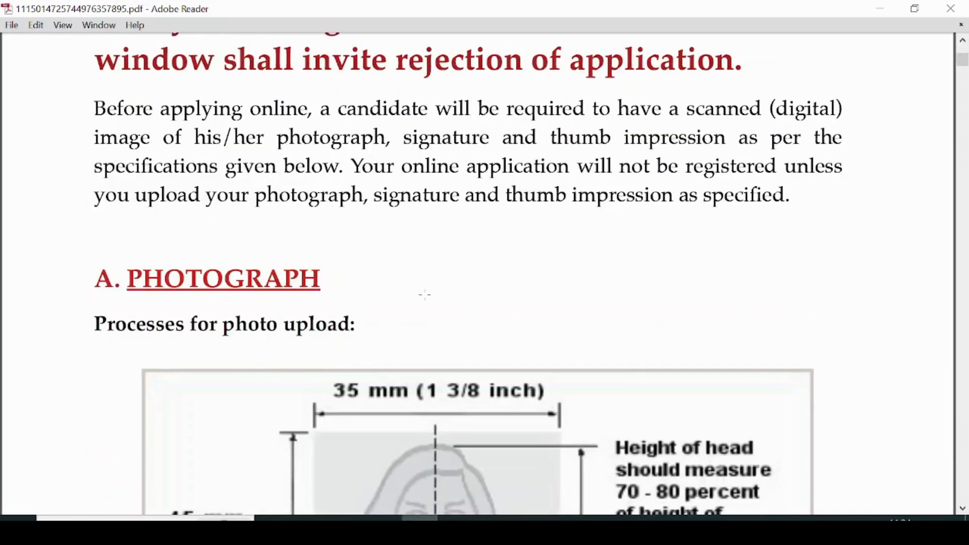
{"action": "scroll", "coordinate": [425, 295], "scroll_direction": "down", "scroll_amount": 4}
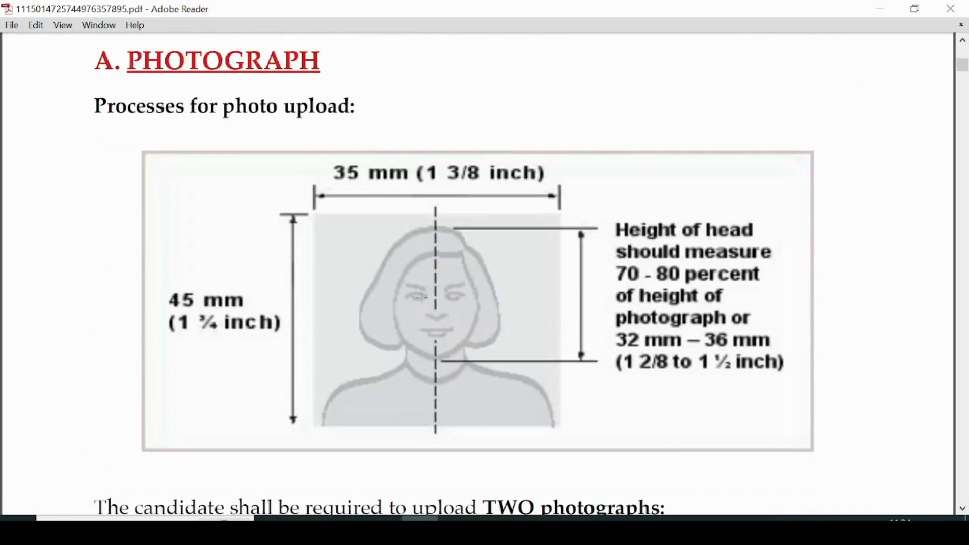
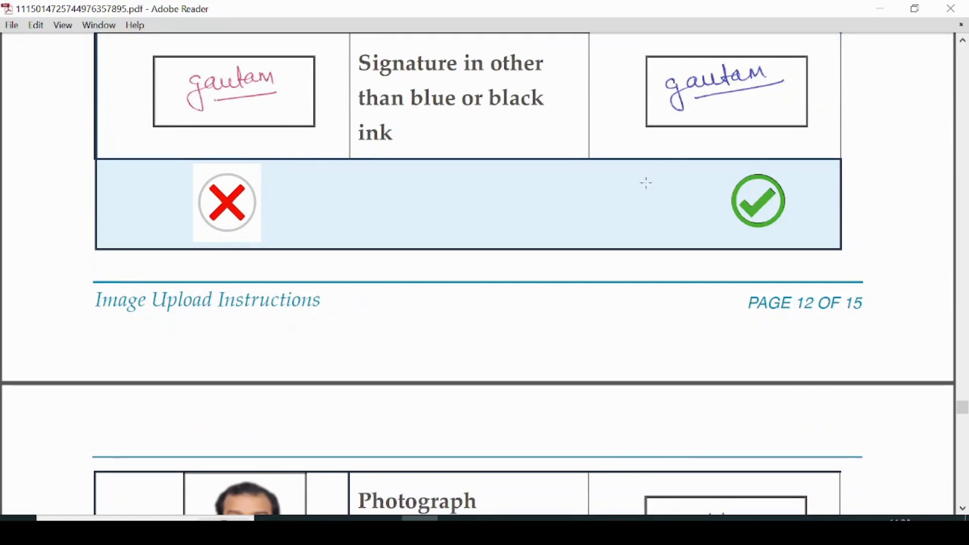
Read the thumb impression rules down to page 15 of 15, then close Adobe Reader.
{"action": "scroll", "coordinate": [656, 175], "scroll_direction": "down", "scroll_amount": 3}
{"action": "scroll", "coordinate": [618, 210], "scroll_direction": "down", "scroll_amount": 2}
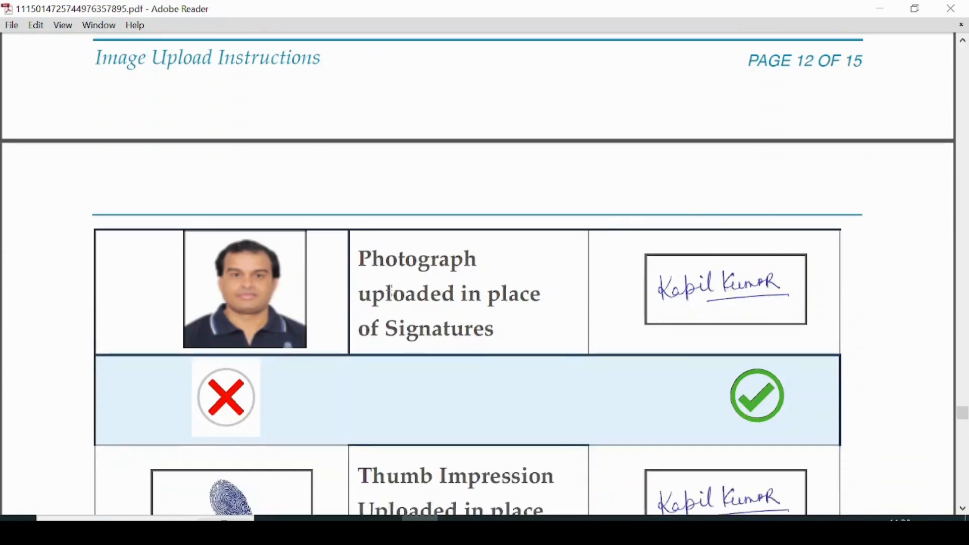
{"action": "scroll", "coordinate": [578, 222], "scroll_direction": "down", "scroll_amount": 12}
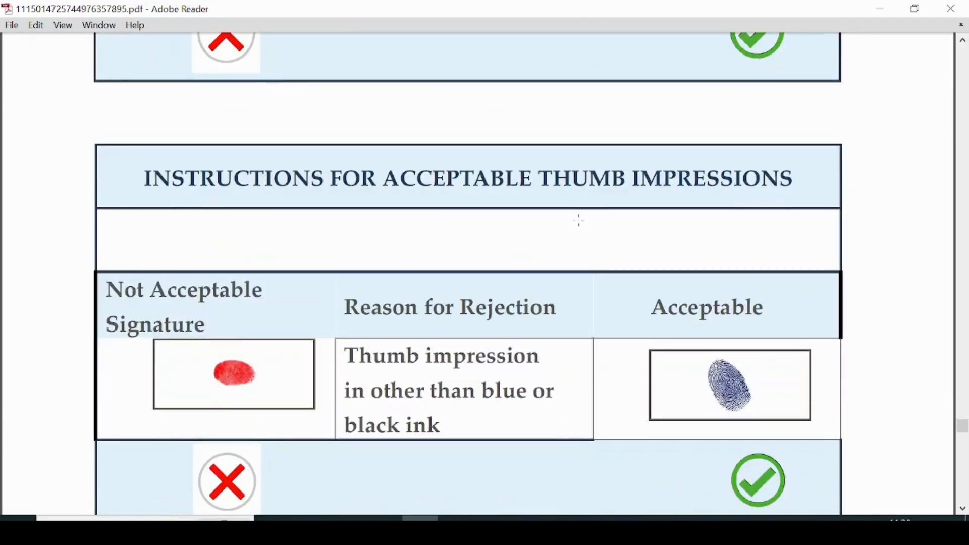
{"action": "scroll", "coordinate": [579, 220], "scroll_direction": "down", "scroll_amount": 1}
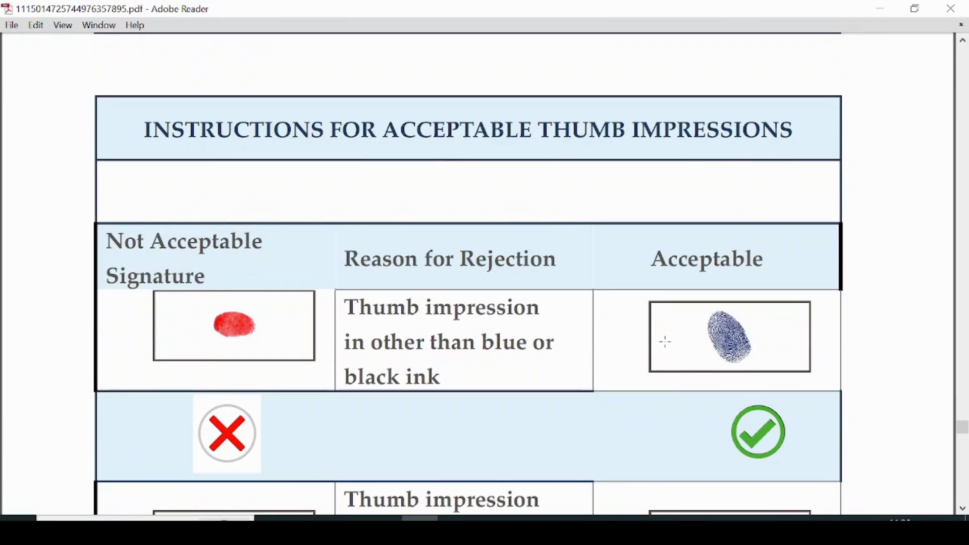
{"action": "scroll", "coordinate": [683, 389], "scroll_direction": "down", "scroll_amount": 4}
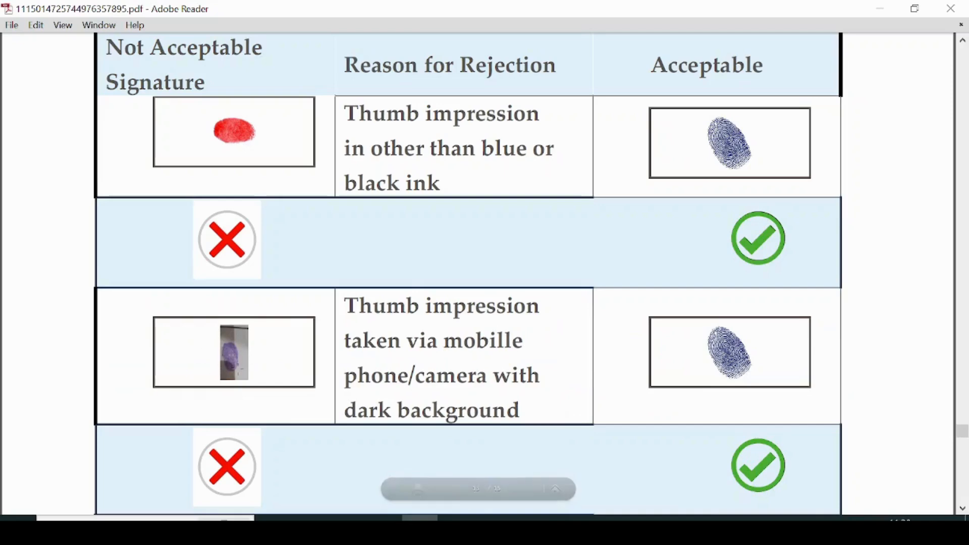
{"action": "scroll", "coordinate": [399, 326], "scroll_direction": "down", "scroll_amount": 3}
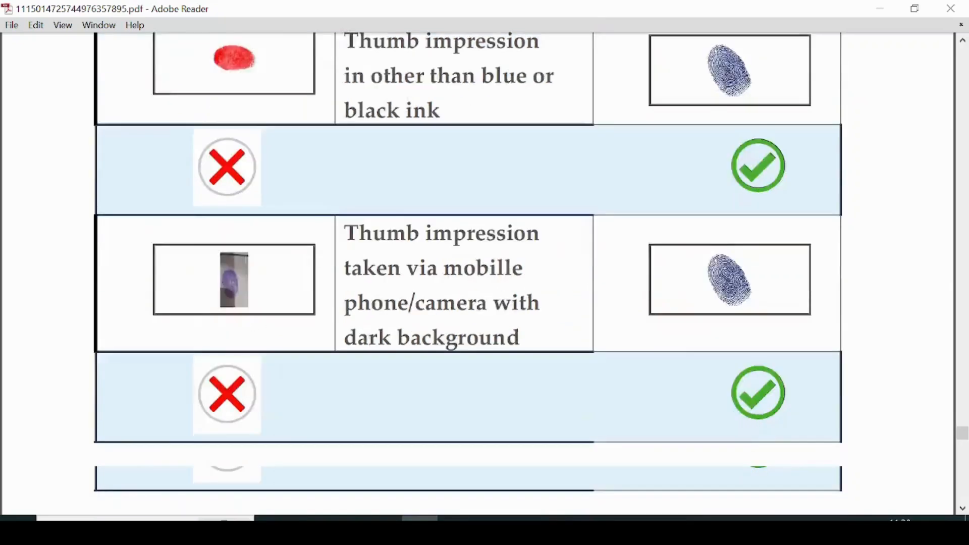
{"action": "scroll", "coordinate": [700, 273], "scroll_direction": "down", "scroll_amount": 8}
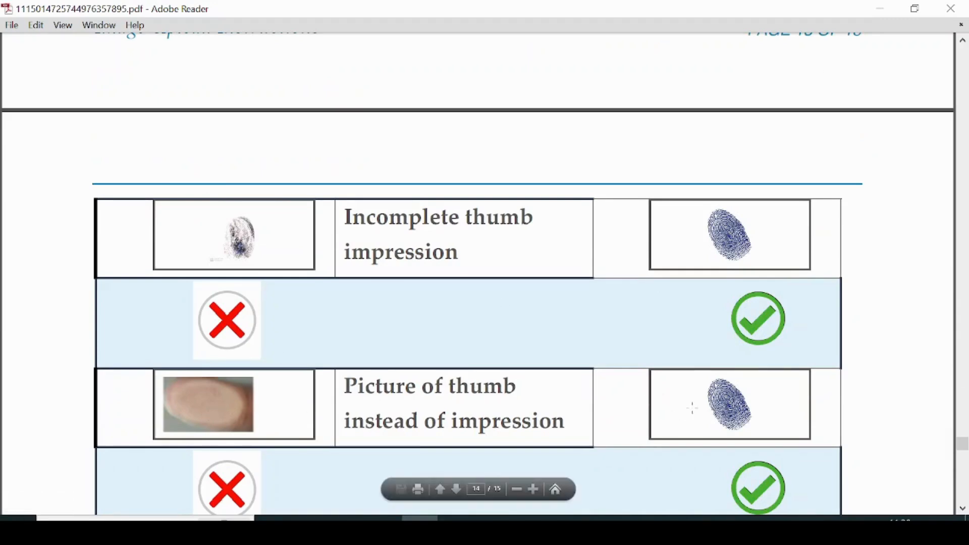
{"action": "scroll", "coordinate": [712, 406], "scroll_direction": "down", "scroll_amount": 6}
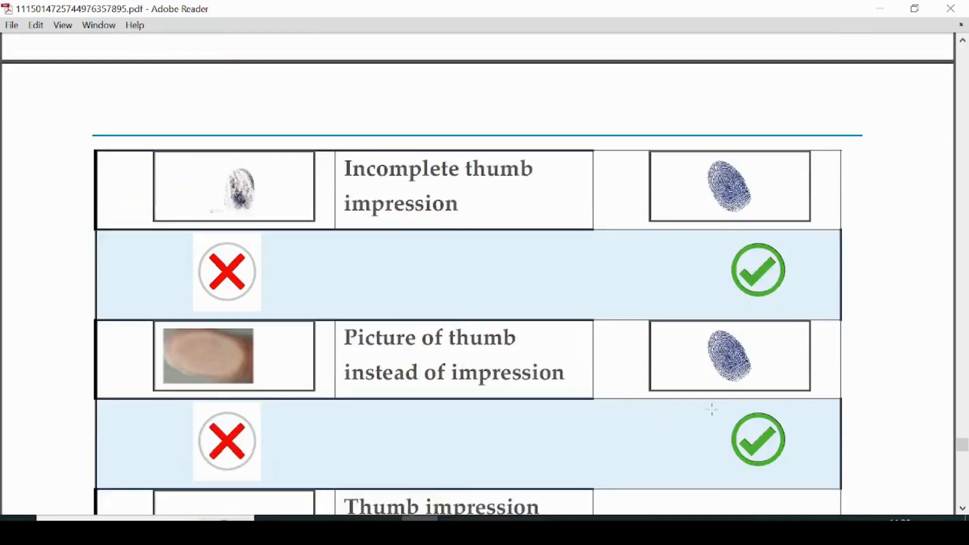
{"action": "scroll", "coordinate": [709, 407], "scroll_direction": "down", "scroll_amount": 2}
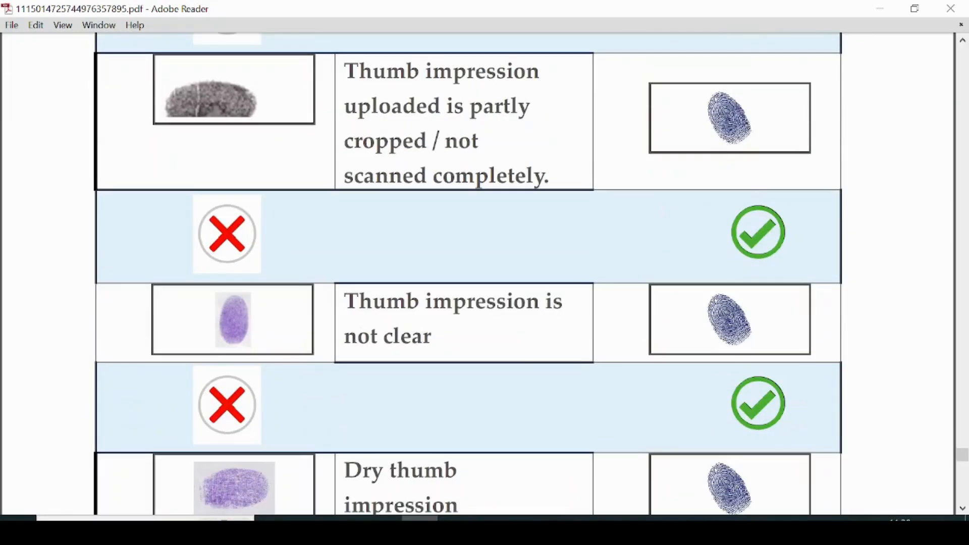
{"action": "scroll", "coordinate": [609, 297], "scroll_direction": "down", "scroll_amount": 1}
{"action": "scroll", "coordinate": [616, 302], "scroll_direction": "down", "scroll_amount": 2}
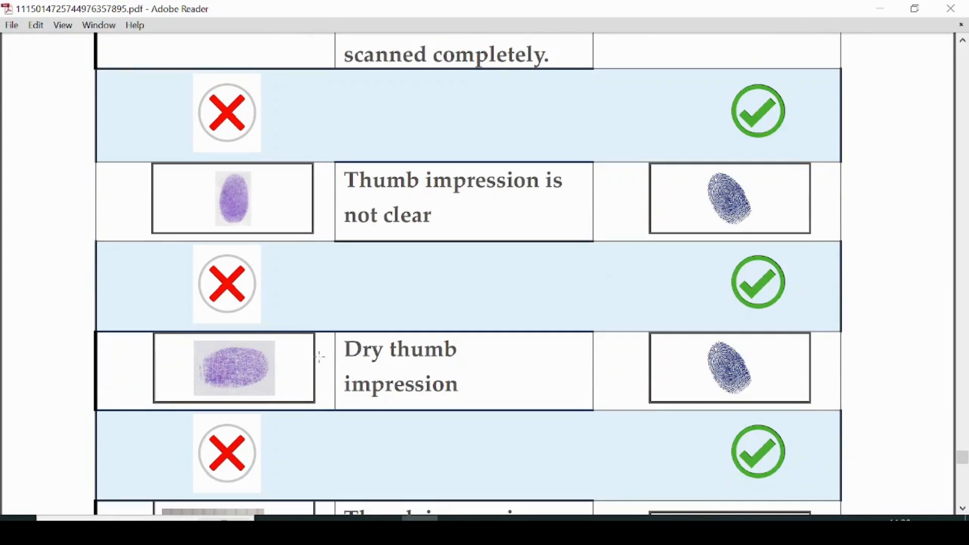
{"action": "scroll", "coordinate": [477, 353], "scroll_direction": "down", "scroll_amount": 2}
{"action": "scroll", "coordinate": [477, 355], "scroll_direction": "down", "scroll_amount": 2}
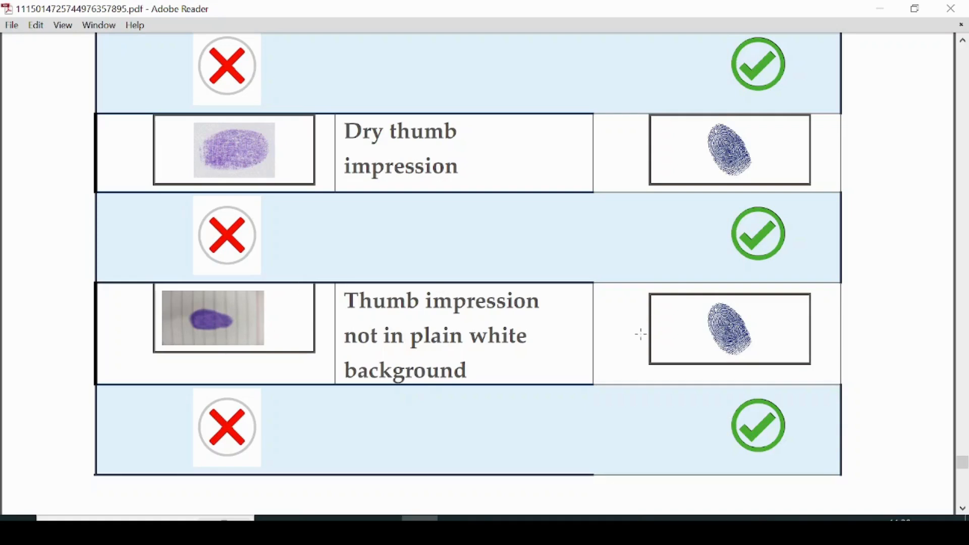
{"action": "scroll", "coordinate": [642, 334], "scroll_direction": "down", "scroll_amount": 5}
{"action": "scroll", "coordinate": [641, 334], "scroll_direction": "down", "scroll_amount": 10}
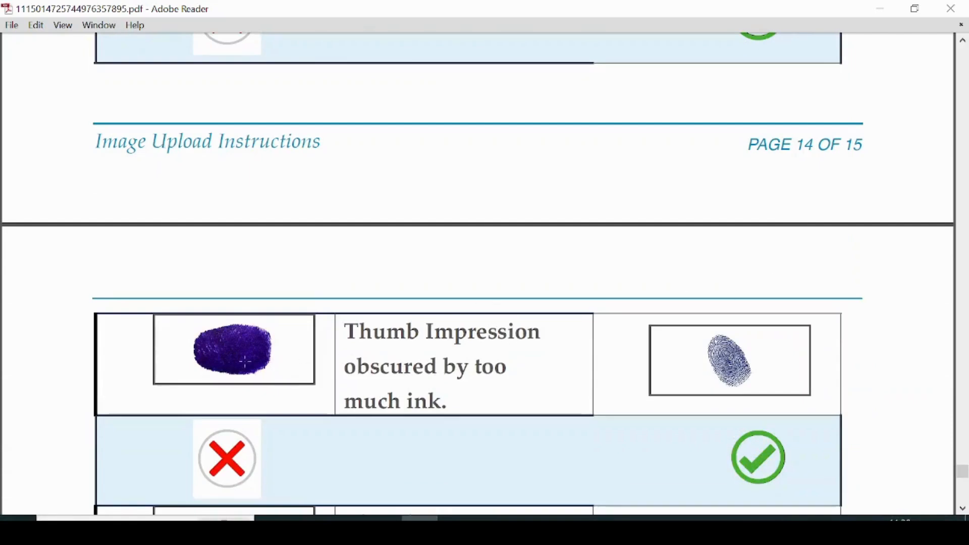
{"action": "scroll", "coordinate": [550, 380], "scroll_direction": "down", "scroll_amount": 20}
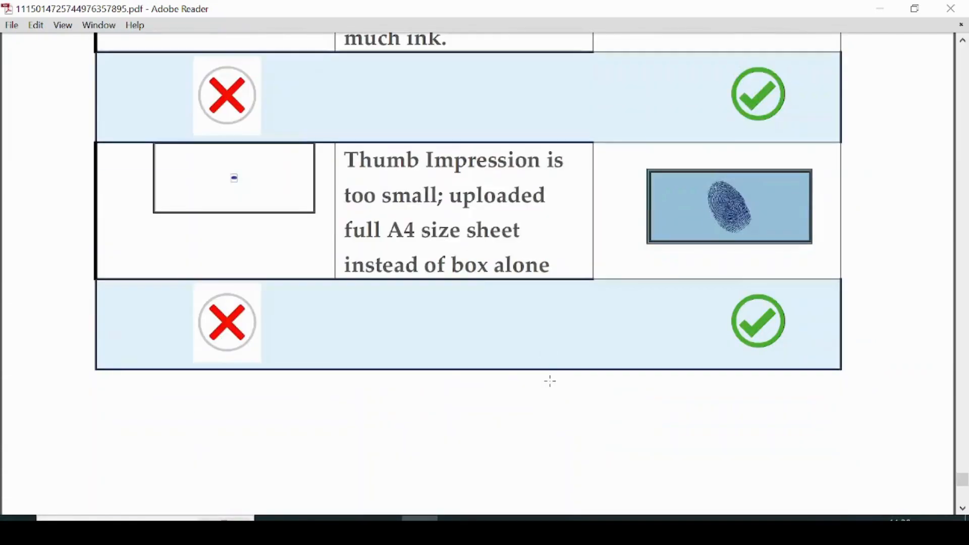
{"action": "scroll", "coordinate": [553, 377], "scroll_direction": "up", "scroll_amount": 10}
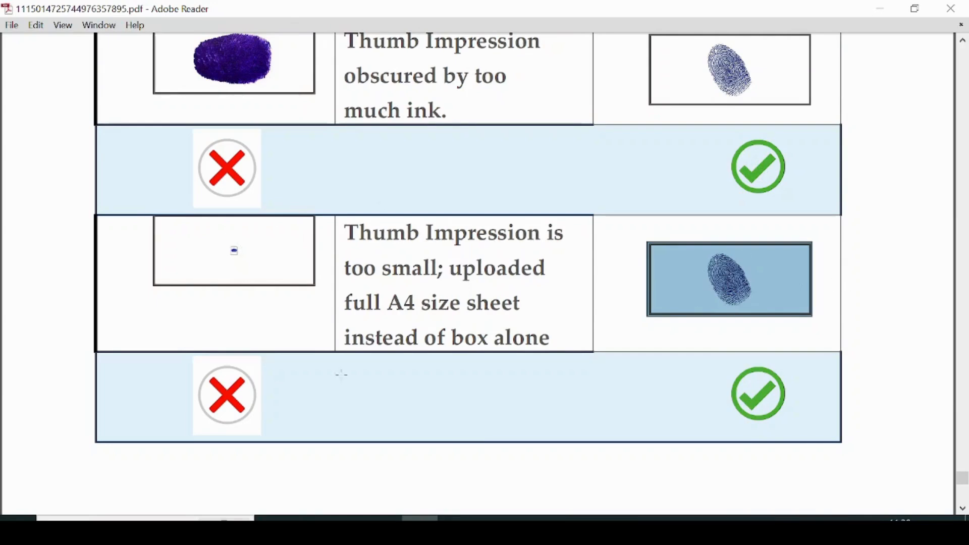
{"action": "scroll", "coordinate": [532, 358], "scroll_direction": "down", "scroll_amount": 10}
{"action": "scroll", "coordinate": [489, 368], "scroll_direction": "down", "scroll_amount": 1}
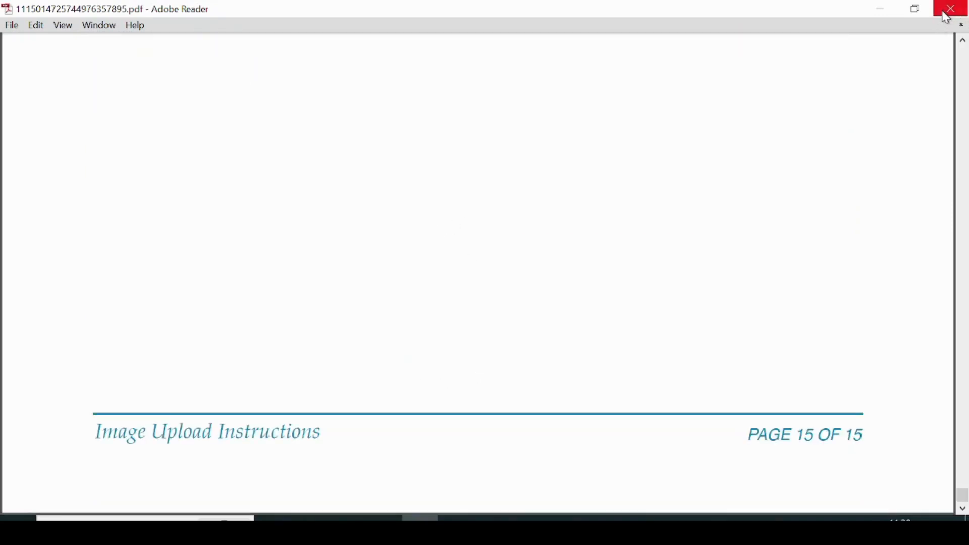
{"action": "left_click", "coordinate": [946, 15]}
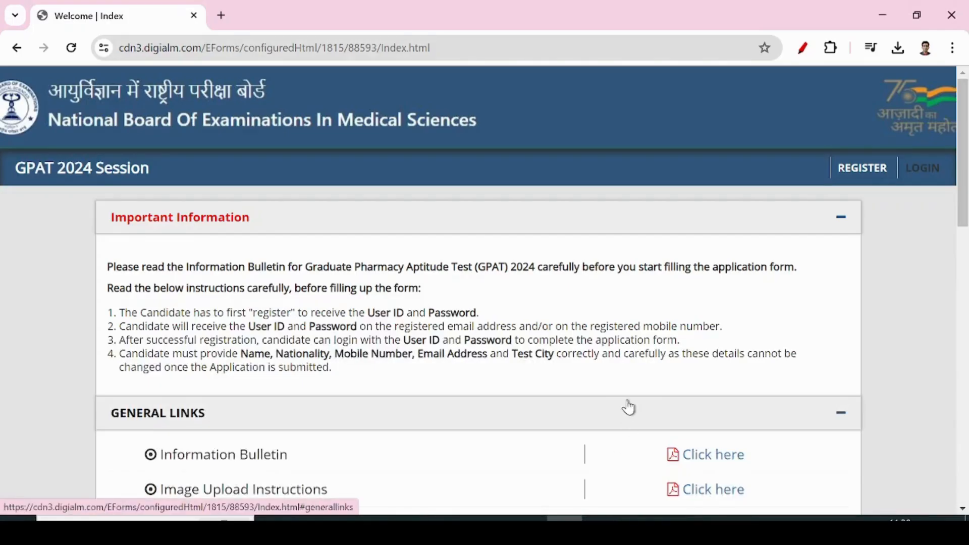
{"action": "key", "text": "alt+Left"}
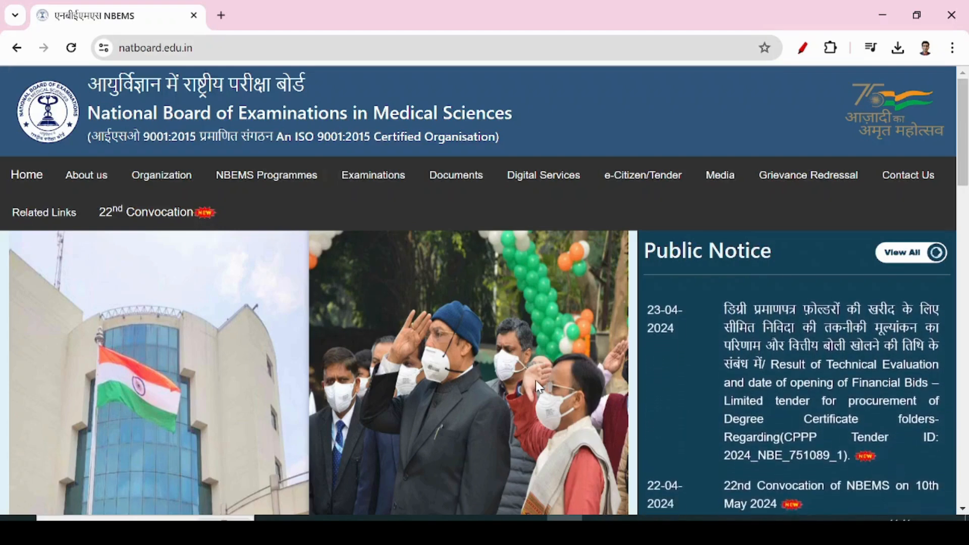
{"action": "mouse_move", "coordinate": [282, 173]}
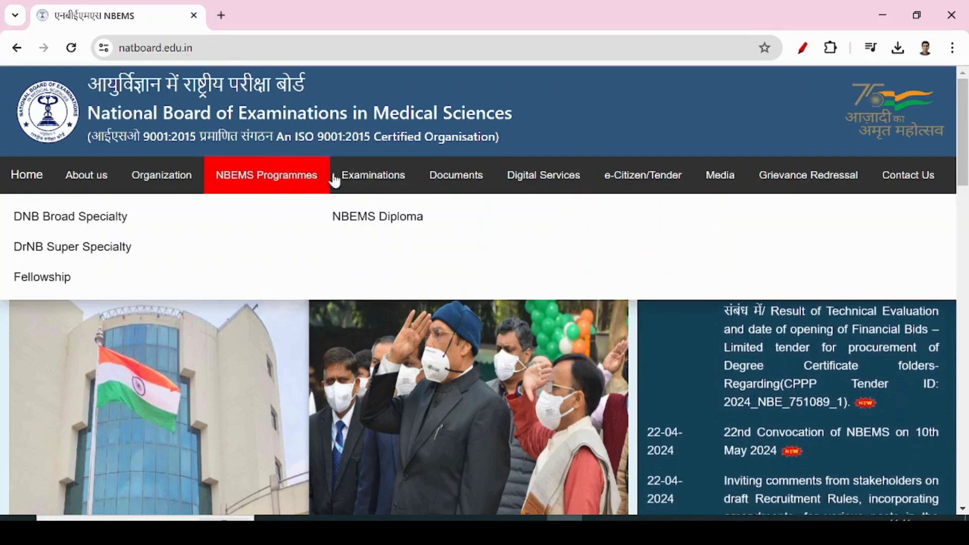
{"action": "mouse_move", "coordinate": [378, 186]}
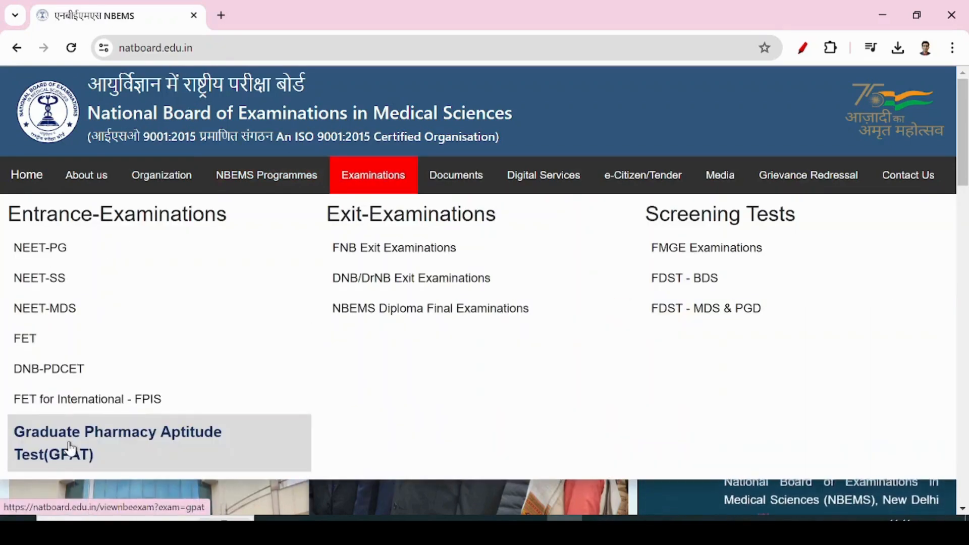
{"action": "left_click", "coordinate": [64, 457]}
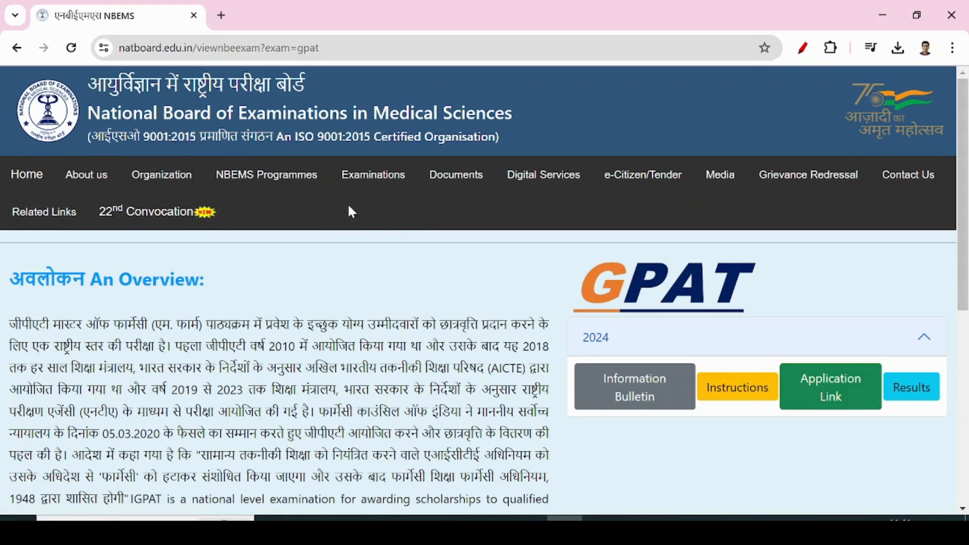
{"action": "left_click", "coordinate": [802, 401]}
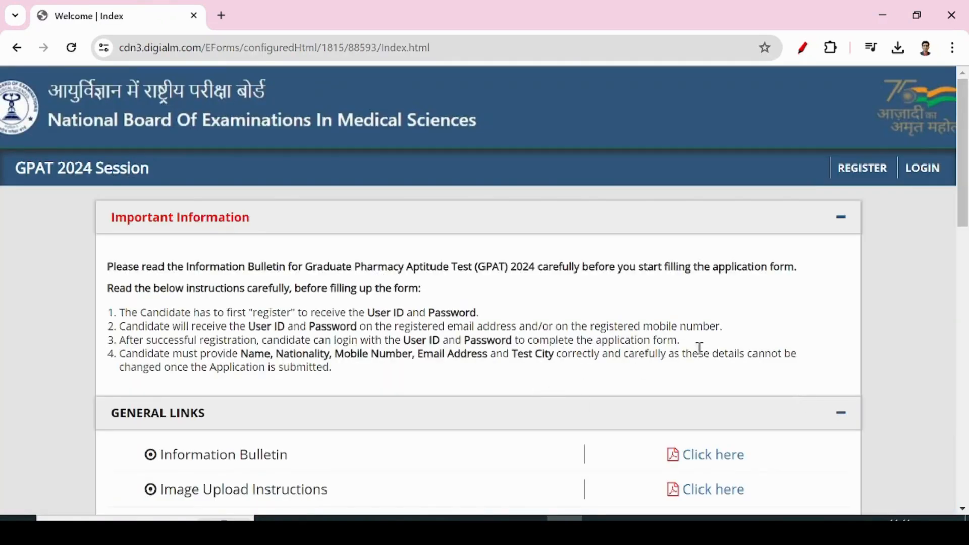
Open the candidate login form and paste in the user ID copied from the credentials email.
{"action": "left_click", "coordinate": [927, 173]}
{"action": "left_click", "coordinate": [408, 295]}
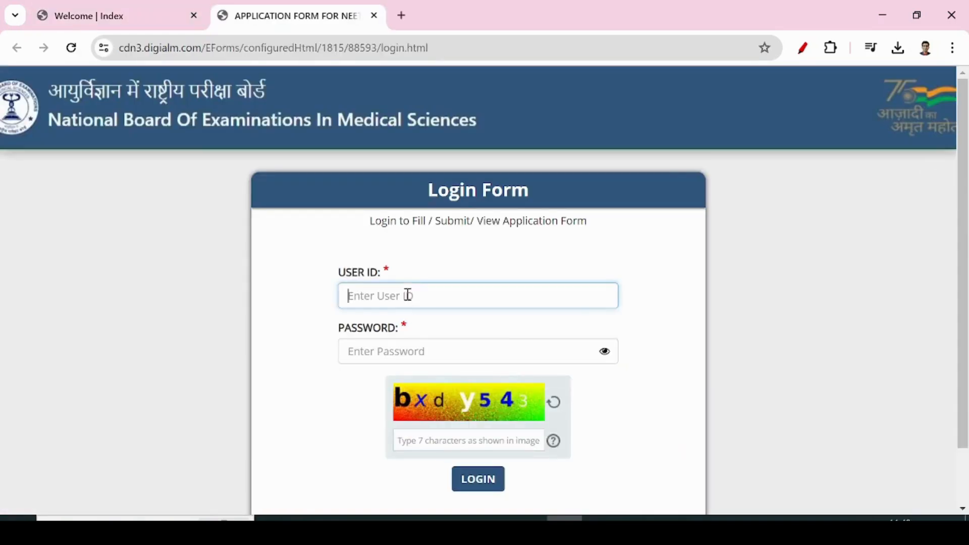
{"action": "left_click", "coordinate": [311, 518]}
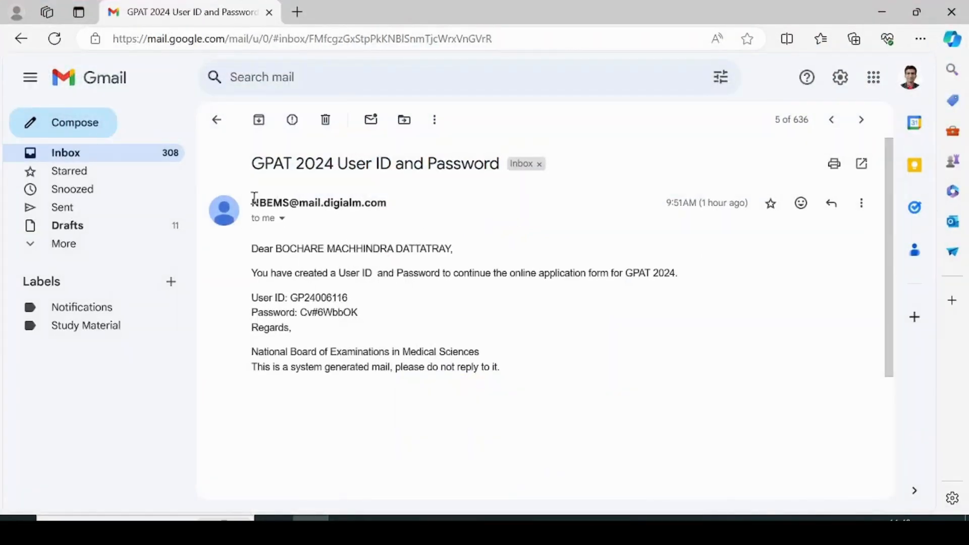
{"action": "mouse_move", "coordinate": [291, 199]}
{"action": "left_click_drag", "start_coordinate": [292, 297], "coordinate": [348, 298]}
{"action": "key", "text": "ctrl+c"}
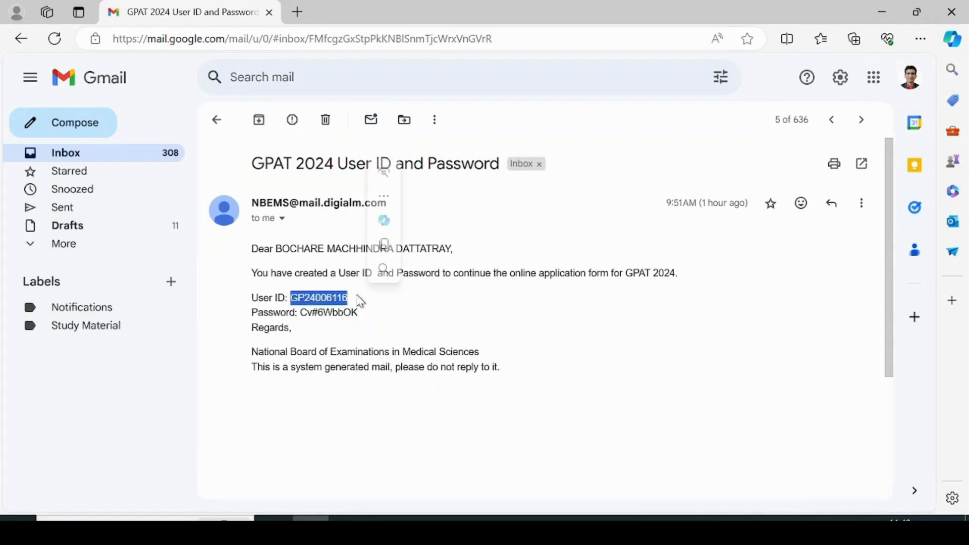
{"action": "left_click", "coordinate": [565, 526]}
{"action": "key", "text": "ctrl+v"}
Paste the password from the credentials email, fill in the captcha, and submit the login.
{"action": "left_click", "coordinate": [396, 353]}
{"action": "left_click", "coordinate": [311, 525]}
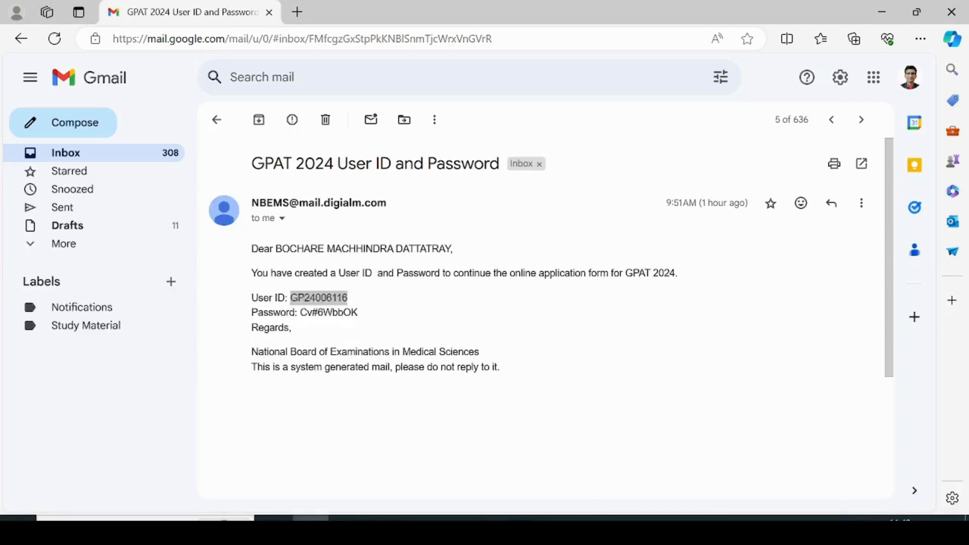
{"action": "left_click_drag", "start_coordinate": [301, 313], "coordinate": [361, 320]}
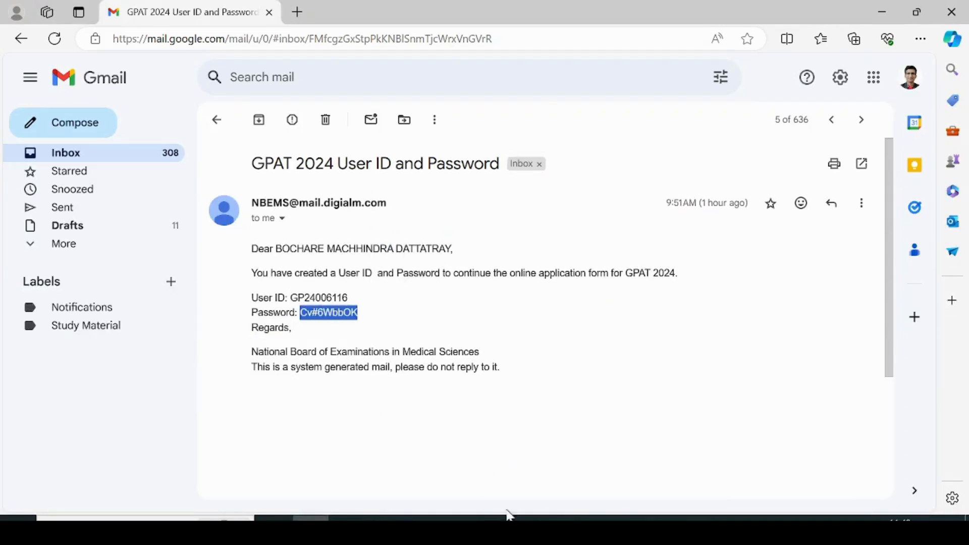
{"action": "left_click", "coordinate": [563, 521]}
{"action": "key", "text": "ctrl+v"}
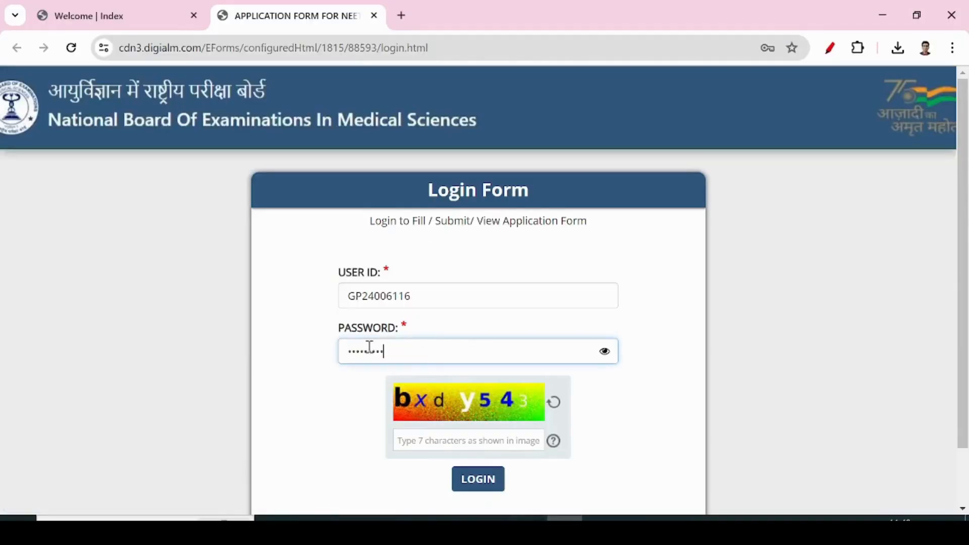
{"action": "left_click", "coordinate": [443, 442]}
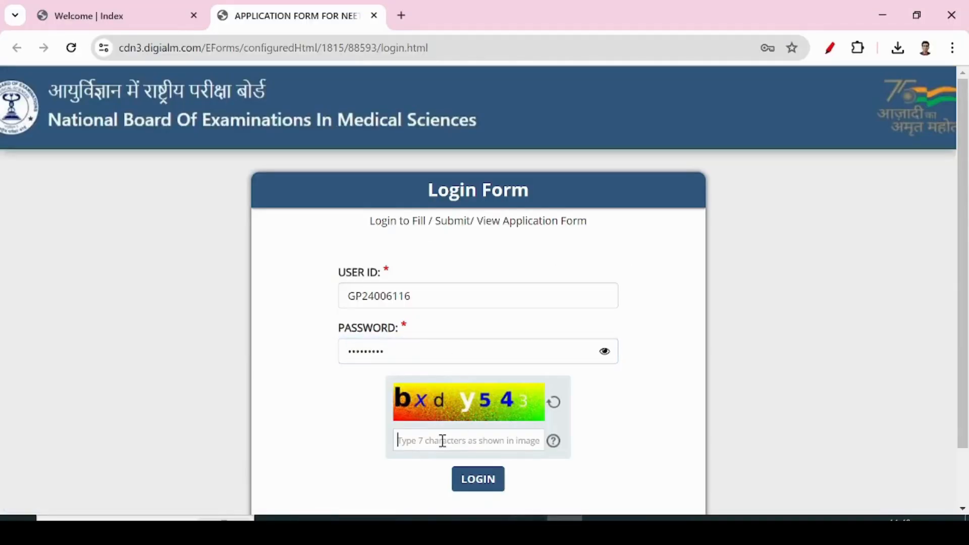
{"action": "type", "text": "bxdy"}
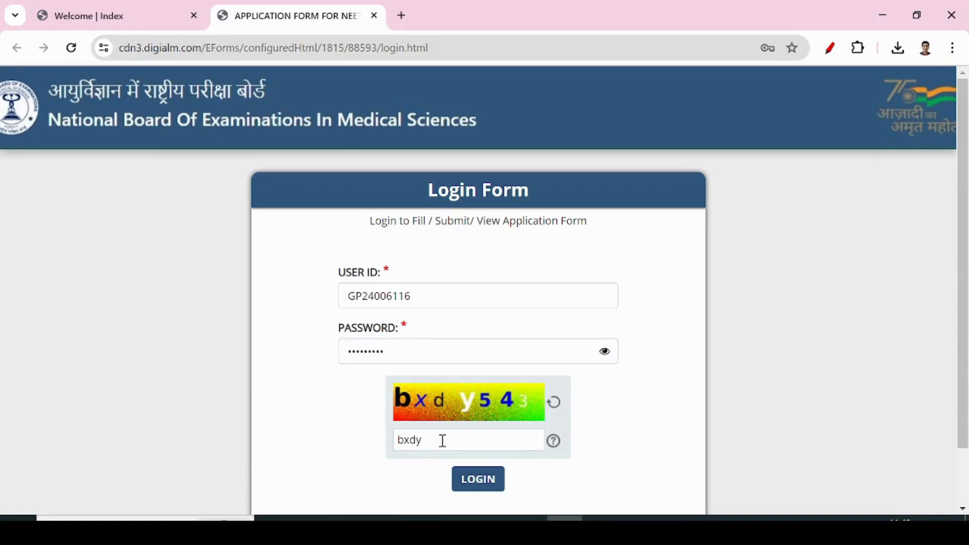
{"action": "type", "text": "543"}
{"action": "left_click", "coordinate": [484, 480]}
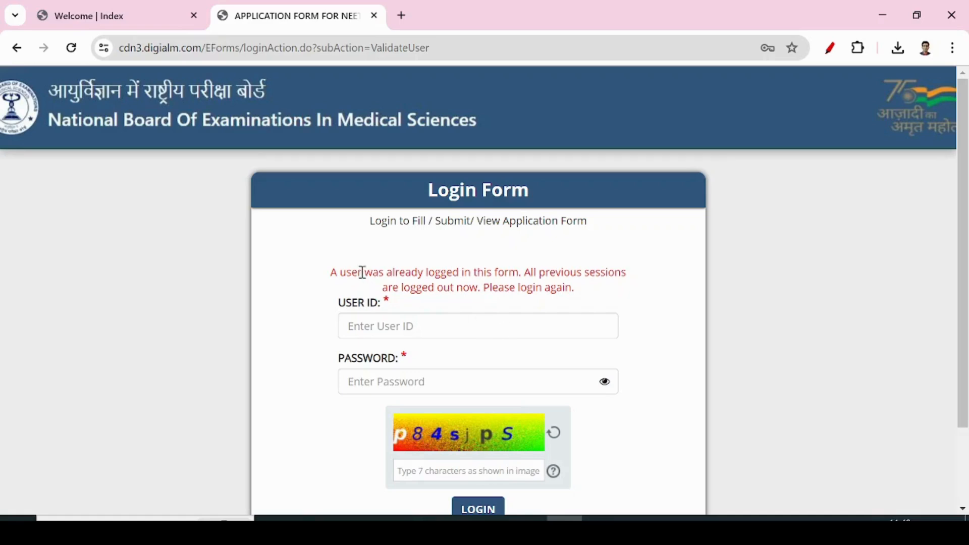
Copy the user ID from the credentials email into the login form's user ID field.
{"action": "left_click_drag", "start_coordinate": [357, 272], "coordinate": [508, 273]}
{"action": "left_click", "coordinate": [502, 277]}
{"action": "left_click", "coordinate": [417, 326]}
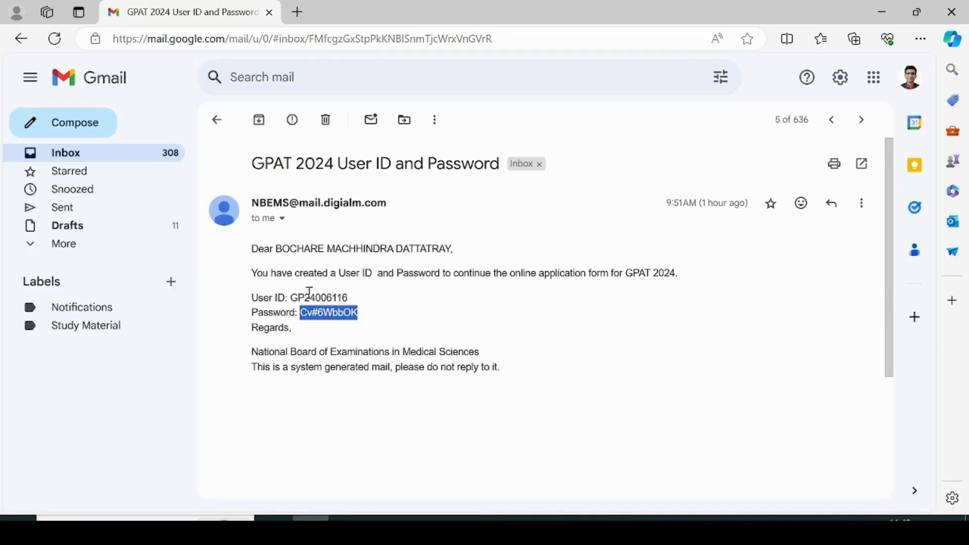
{"action": "double_click", "coordinate": [325, 298]}
{"action": "key", "text": "ctrl+c"}
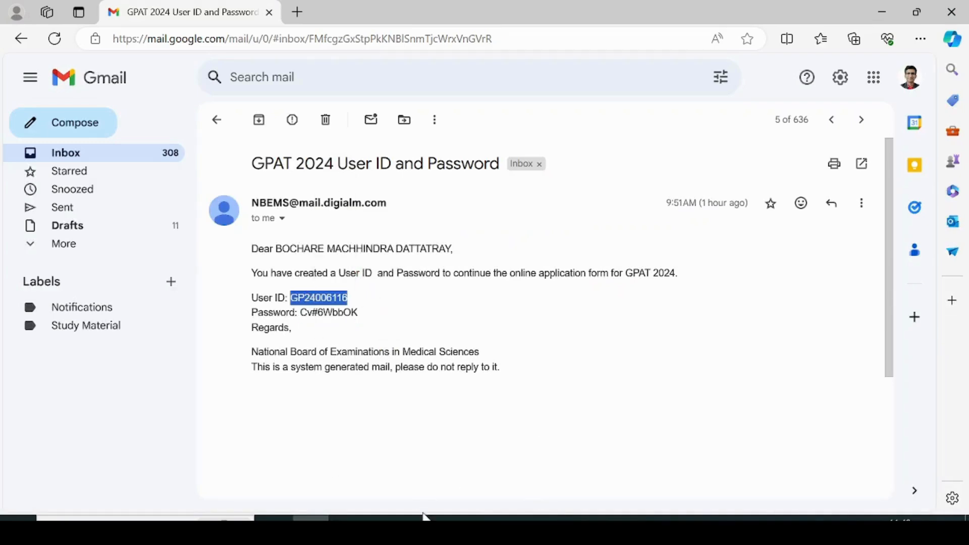
{"action": "left_click", "coordinate": [564, 518]}
{"action": "key", "text": "ctrl+v"}
{"action": "left_click", "coordinate": [383, 379]}
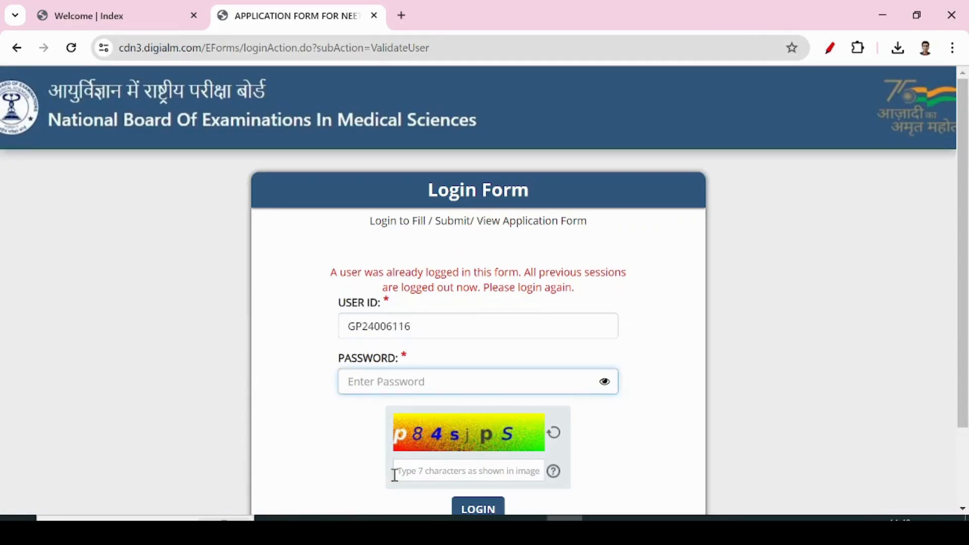
Paste the emailed password, enter the new captcha, and log in to the GPAT 2024 application.
{"action": "left_click", "coordinate": [311, 518]}
{"action": "left_click_drag", "start_coordinate": [302, 313], "coordinate": [373, 319]}
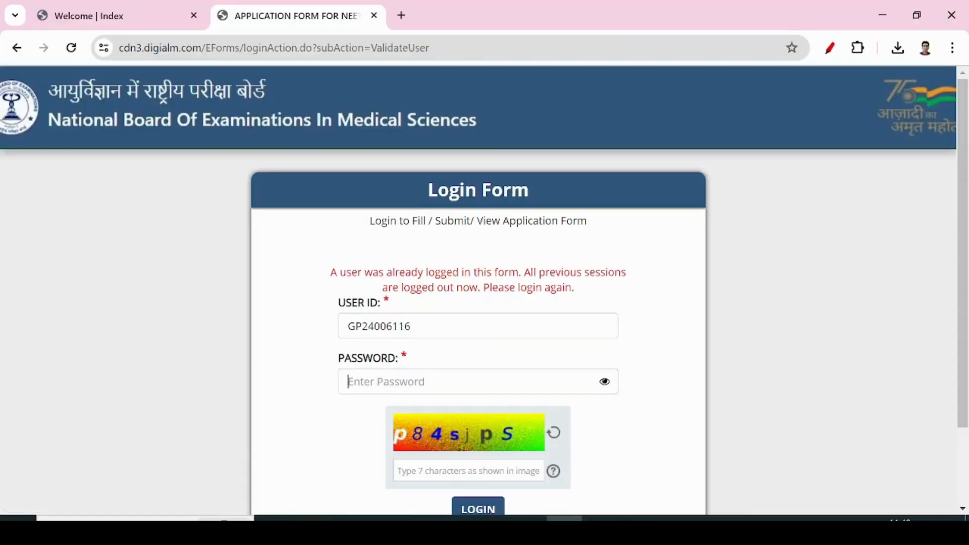
{"action": "left_click", "coordinate": [564, 518]}
{"action": "key", "text": "ctrl+v"}
{"action": "left_click", "coordinate": [442, 470]}
{"action": "type", "text": "p84"}
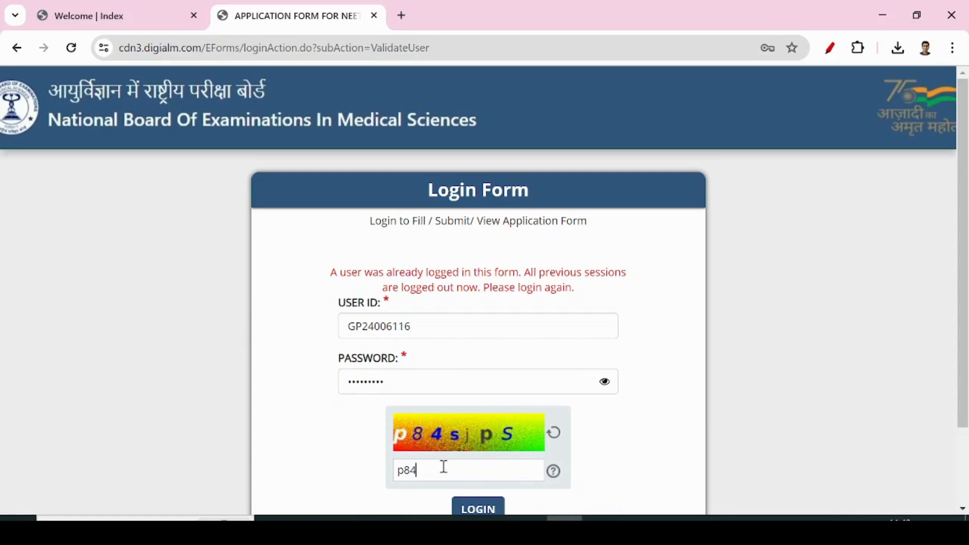
{"action": "type", "text": "sjpS"}
{"action": "left_click", "coordinate": [485, 507]}
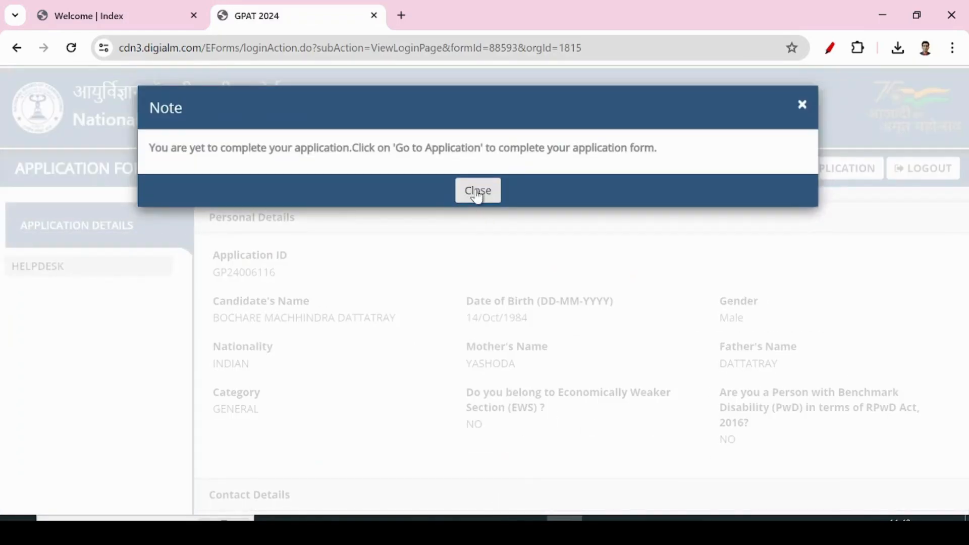
Dismiss the incomplete-application note, look over the saved details, and open GO TO APPLICATION.
{"action": "left_click", "coordinate": [477, 194]}
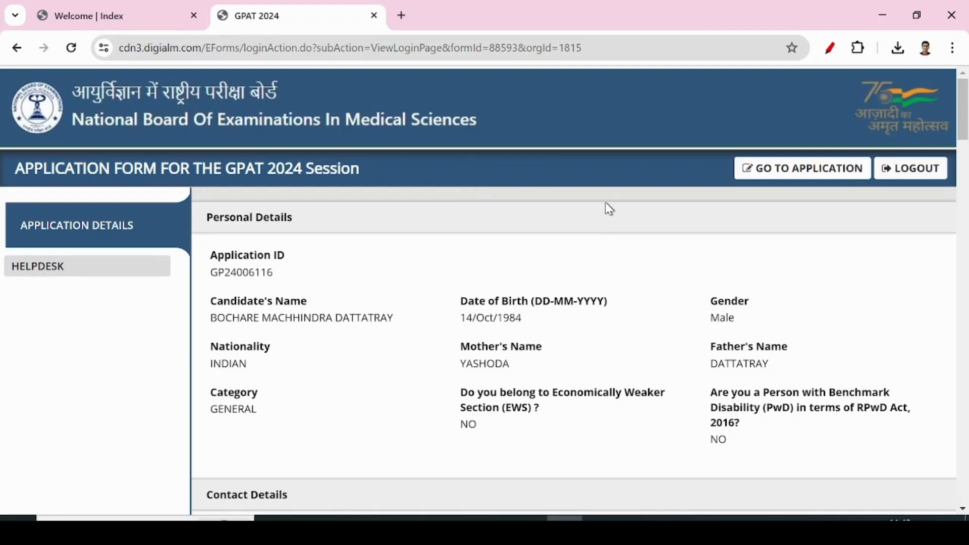
{"action": "scroll", "coordinate": [482, 327], "scroll_direction": "down", "scroll_amount": 20}
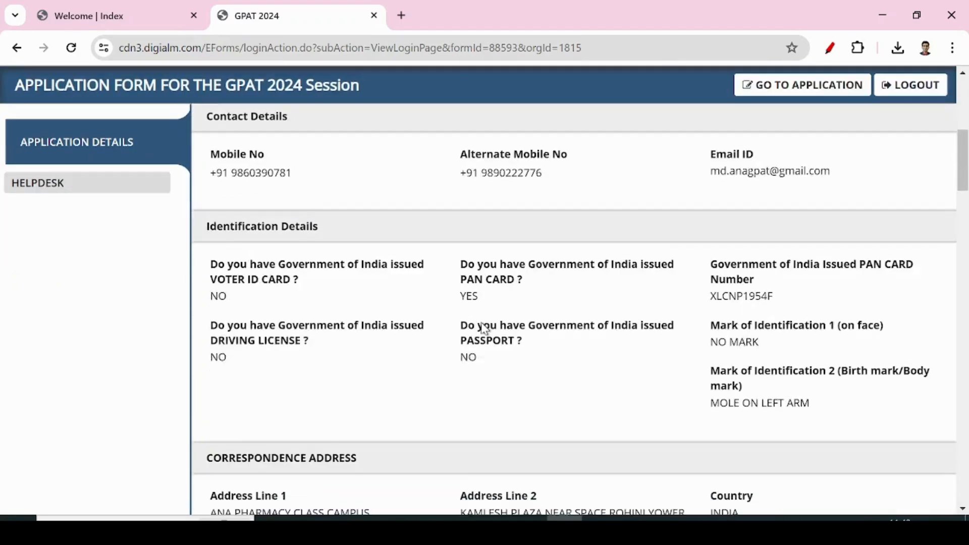
{"action": "scroll", "coordinate": [482, 328], "scroll_direction": "down", "scroll_amount": 20}
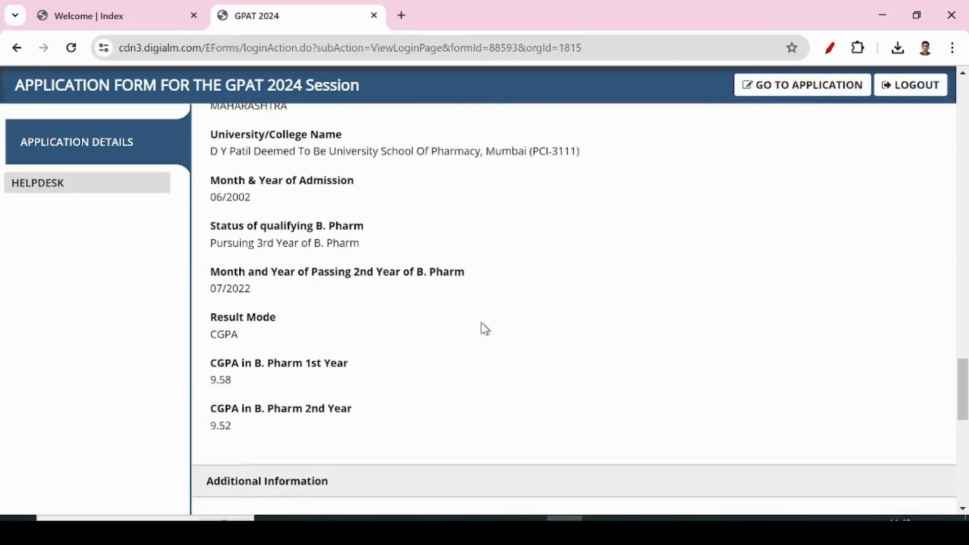
{"action": "scroll", "coordinate": [482, 325], "scroll_direction": "up", "scroll_amount": 20}
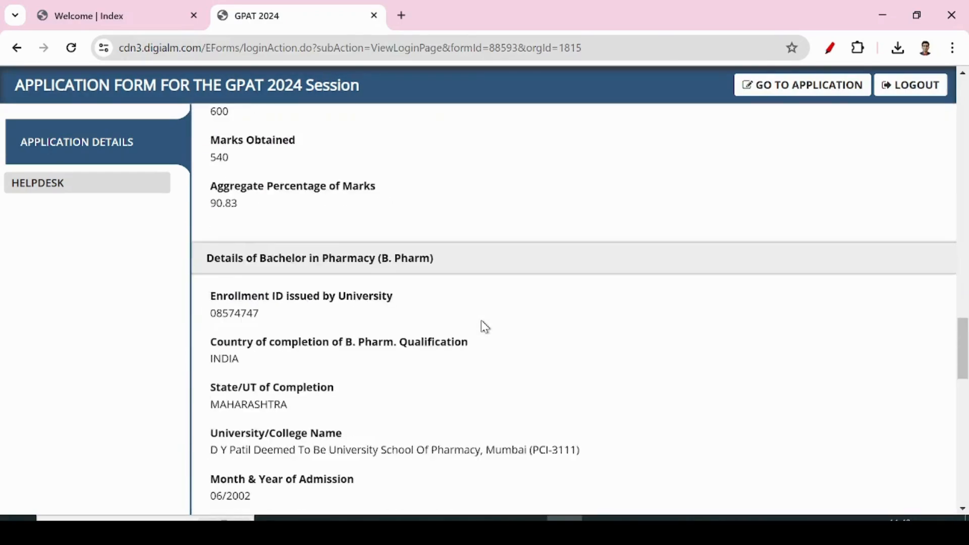
{"action": "scroll", "coordinate": [98, 141], "scroll_direction": "up", "scroll_amount": 10}
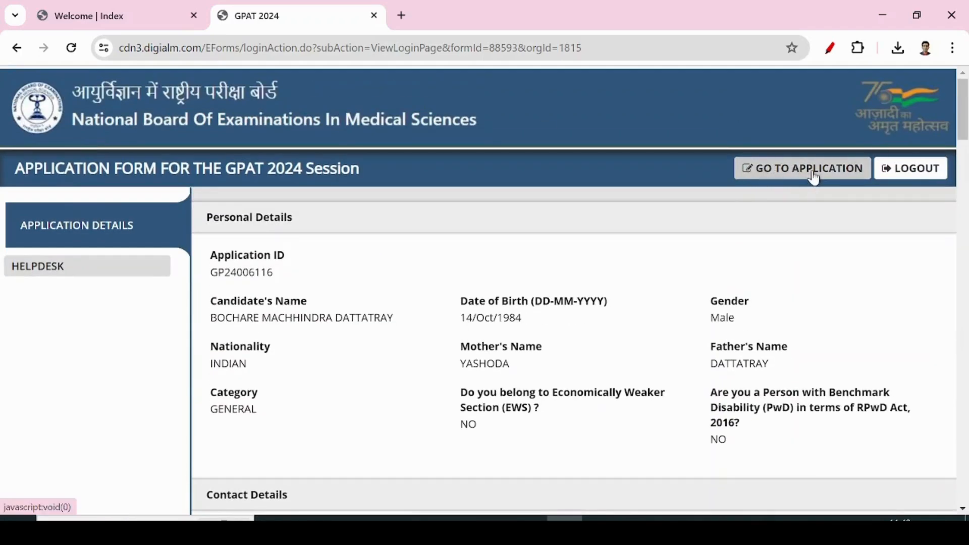
{"action": "left_click", "coordinate": [774, 179]}
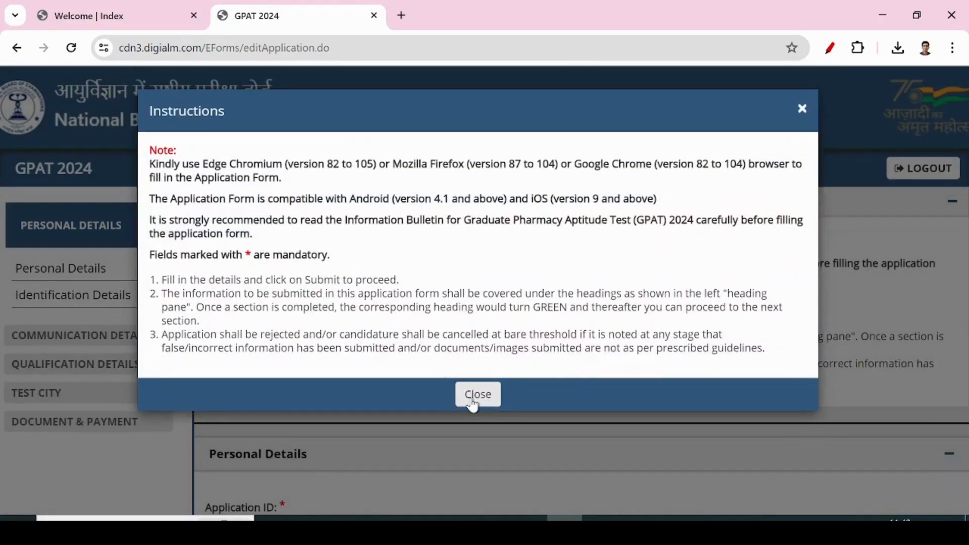
Save Personal, Communication and Qualification Details in turn, confirming each 'Data Saved Successfully' alert.
{"action": "left_click", "coordinate": [477, 395]}
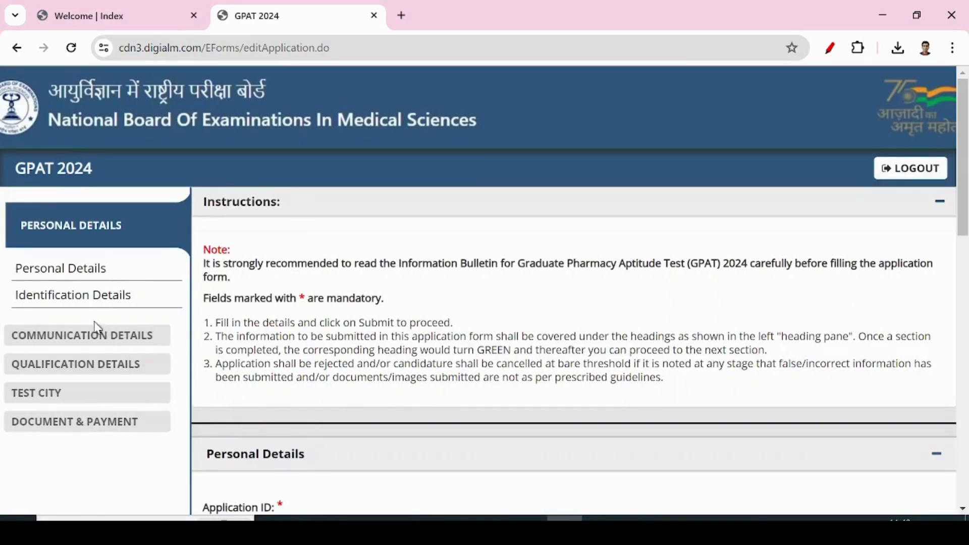
{"action": "scroll", "coordinate": [390, 403], "scroll_direction": "down", "scroll_amount": 15}
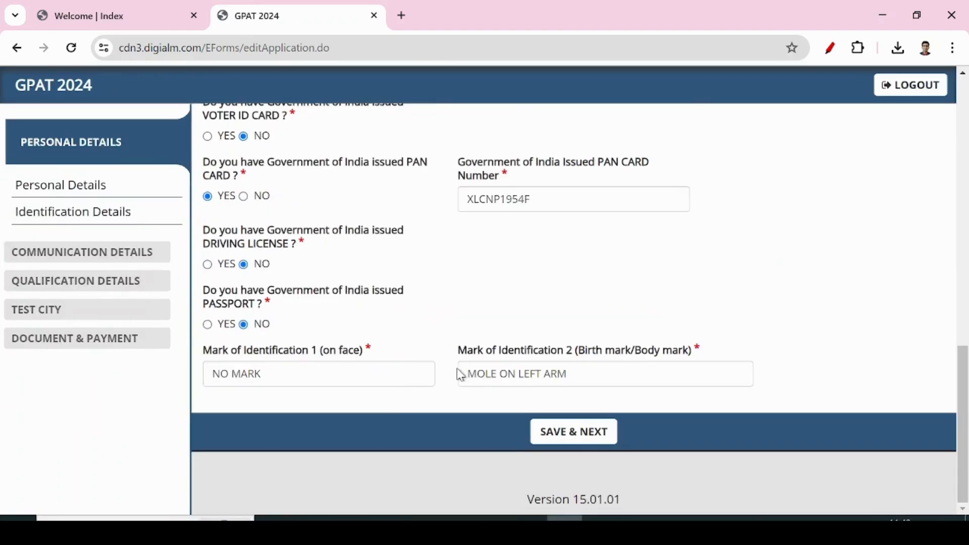
{"action": "left_click", "coordinate": [572, 436]}
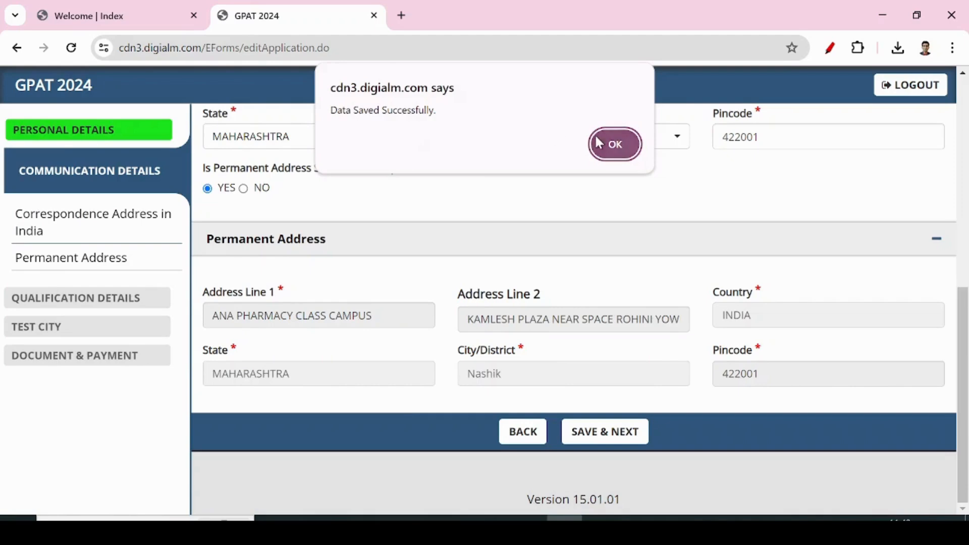
{"action": "left_click", "coordinate": [603, 146]}
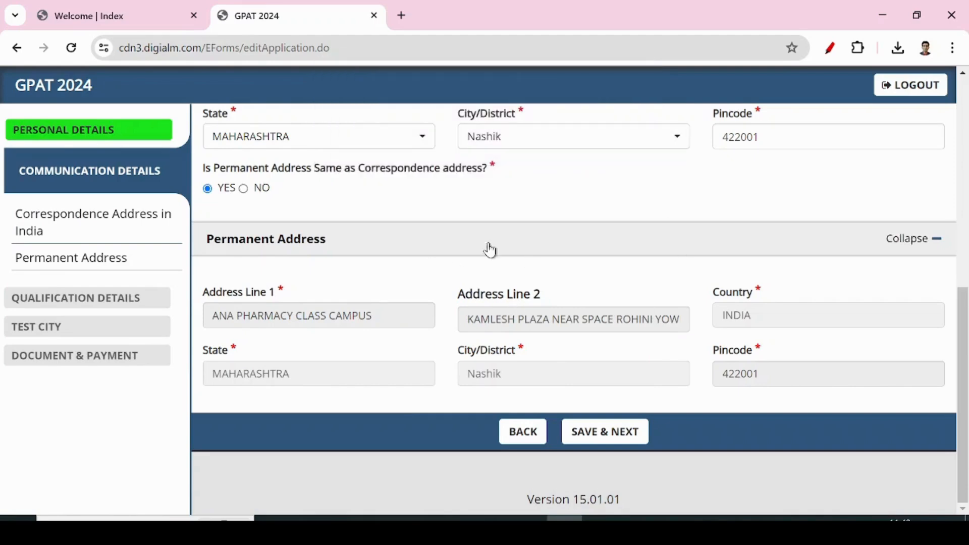
{"action": "left_click", "coordinate": [593, 431]}
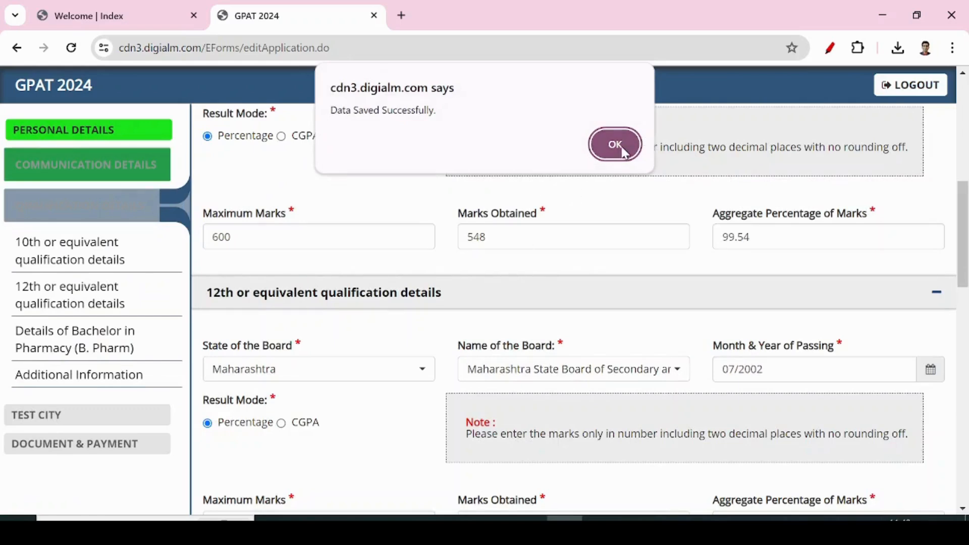
{"action": "left_click", "coordinate": [623, 150]}
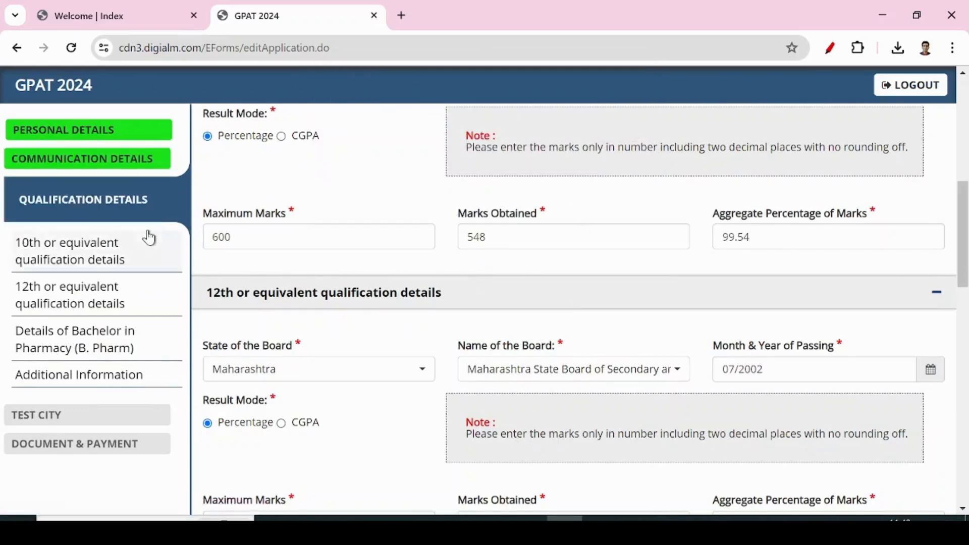
{"action": "scroll", "coordinate": [710, 404], "scroll_direction": "down", "scroll_amount": 10}
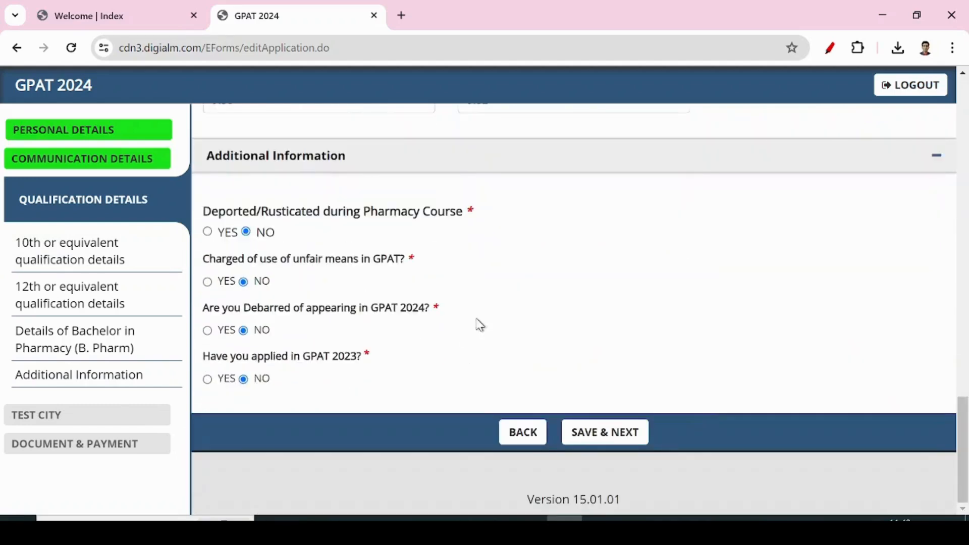
{"action": "left_click", "coordinate": [605, 441]}
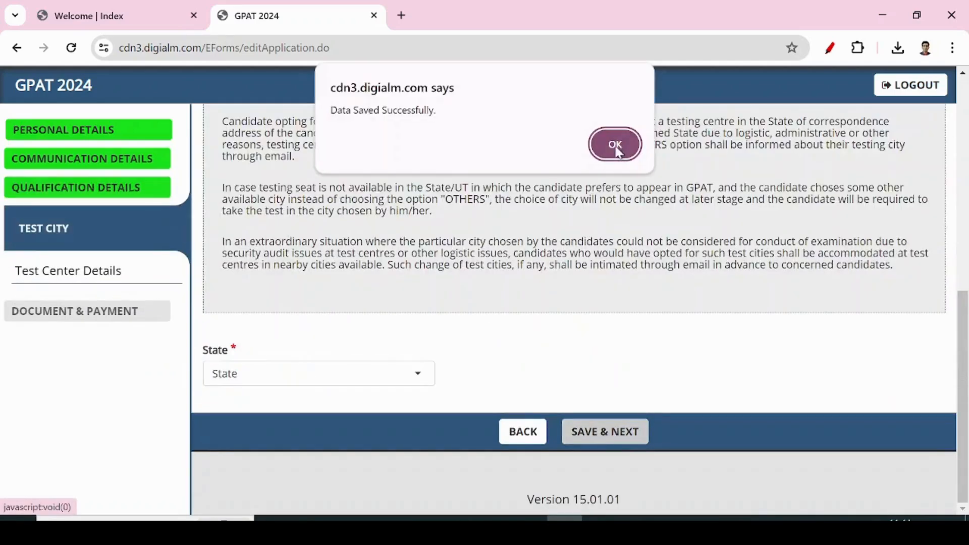
{"action": "left_click", "coordinate": [616, 146]}
Pick MAHARASHTRA as test state and NASHIK as test city, then save and confirm.
{"action": "left_click", "coordinate": [377, 388]}
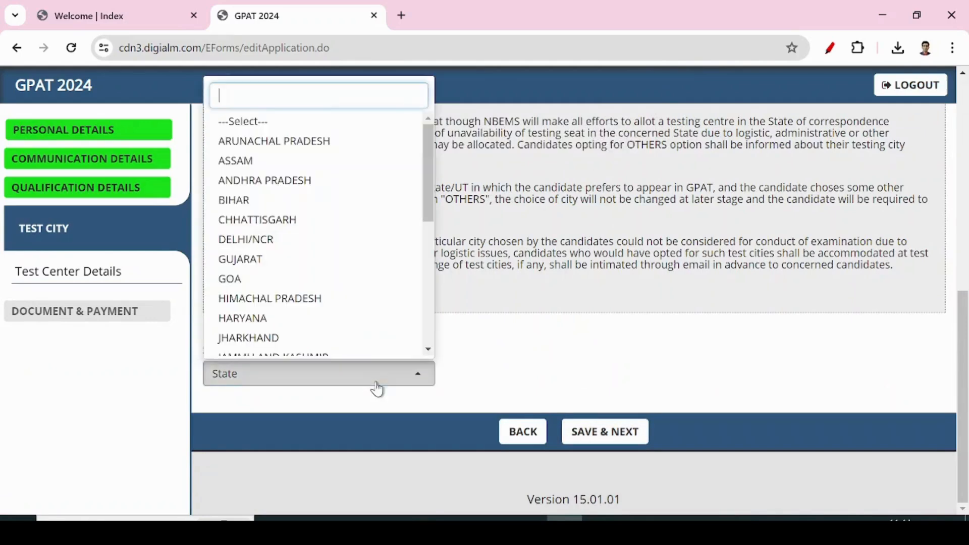
{"action": "type", "text": "maha"}
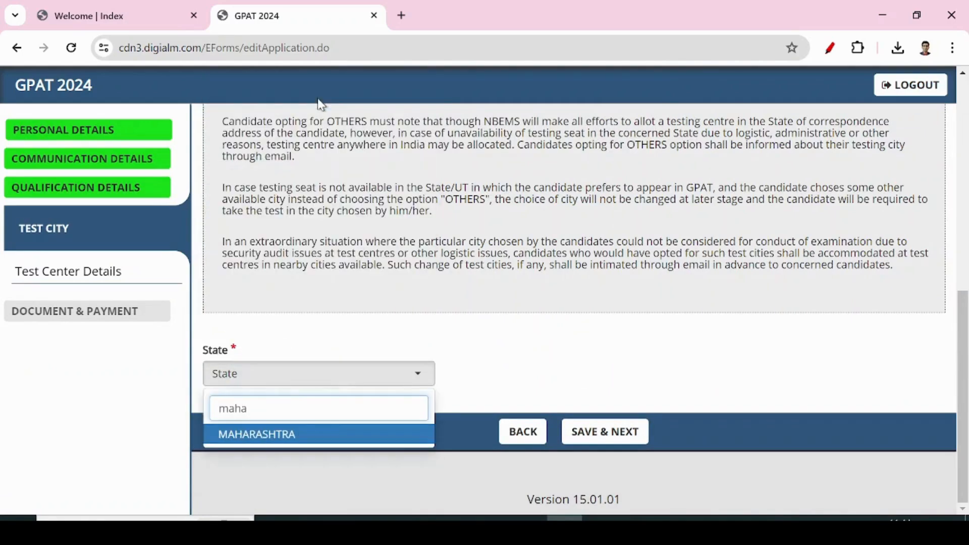
{"action": "key", "text": "Return"}
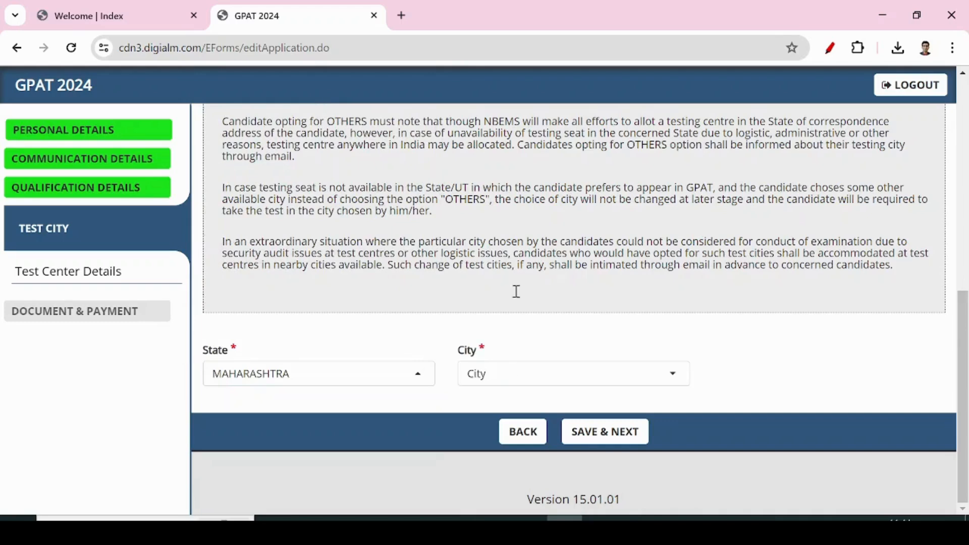
{"action": "left_click", "coordinate": [500, 384]}
{"action": "type", "text": "nash"}
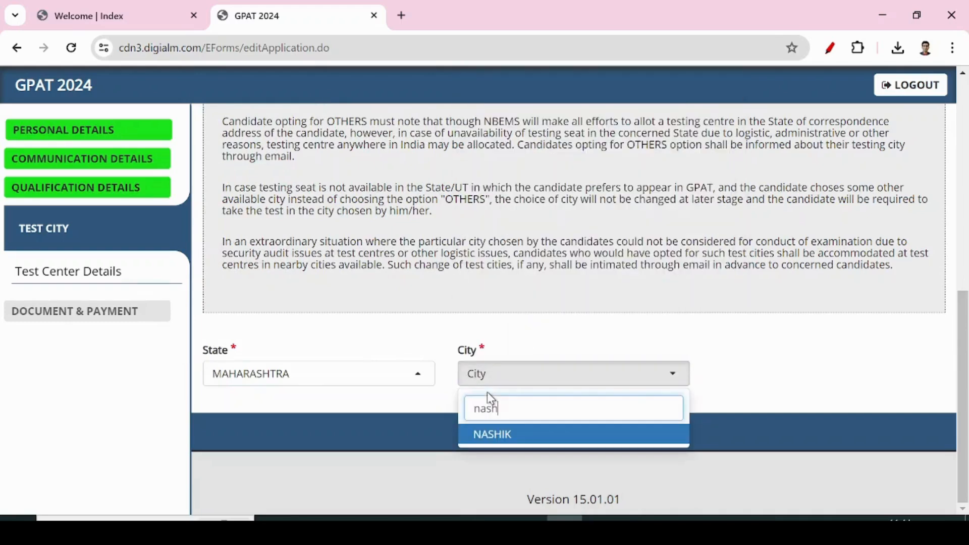
{"action": "key", "text": "Return"}
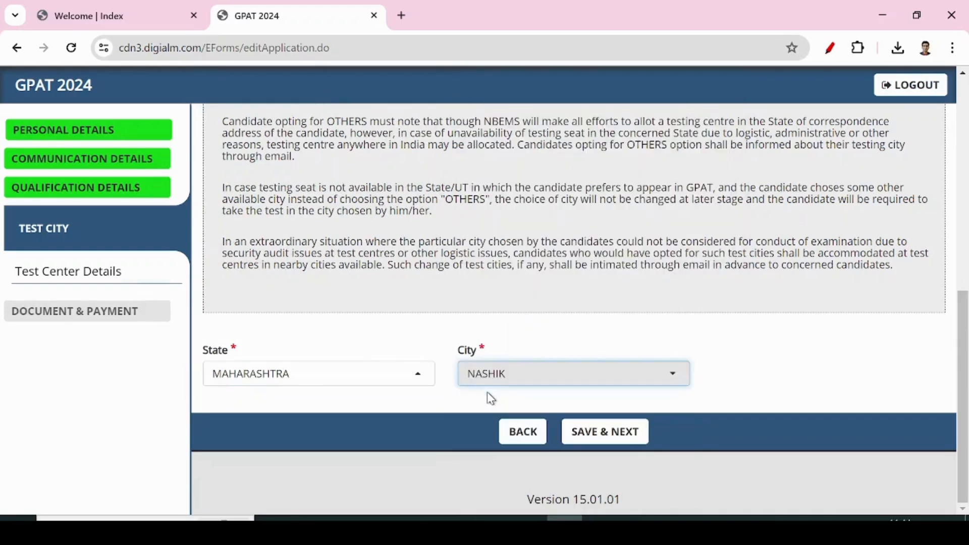
{"action": "left_click", "coordinate": [619, 435]}
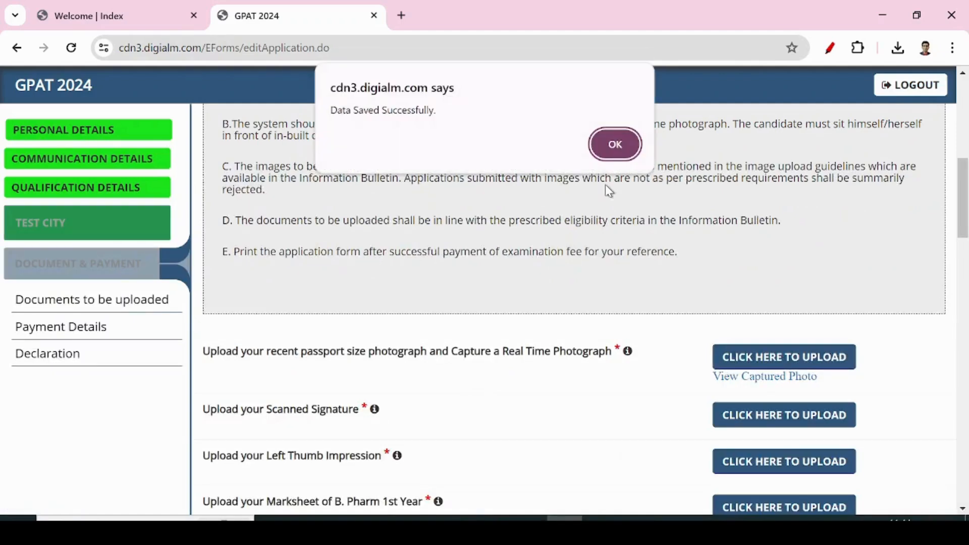
{"action": "left_click", "coordinate": [628, 136]}
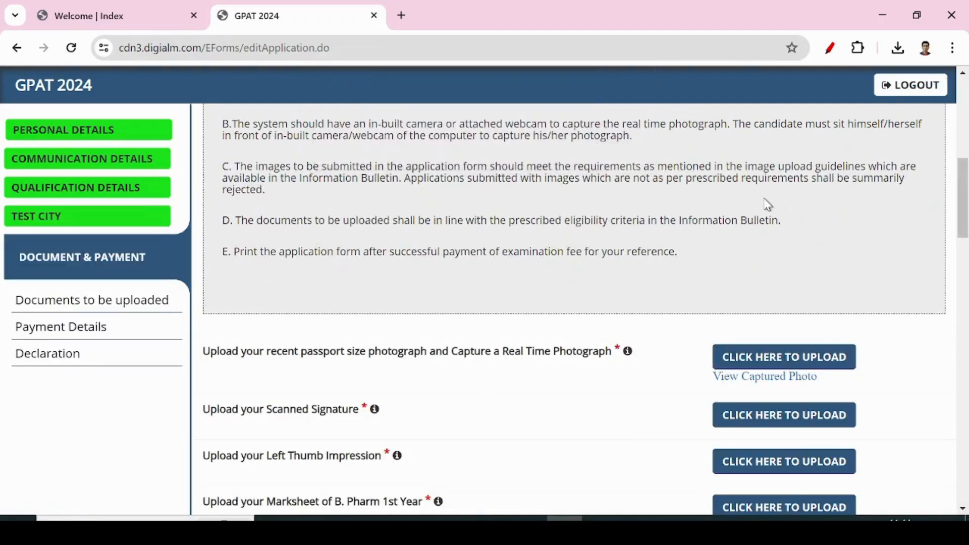
In the photograph dialog, allow camera access and capture a real-time webcam photo.
{"action": "left_click", "coordinate": [778, 360]}
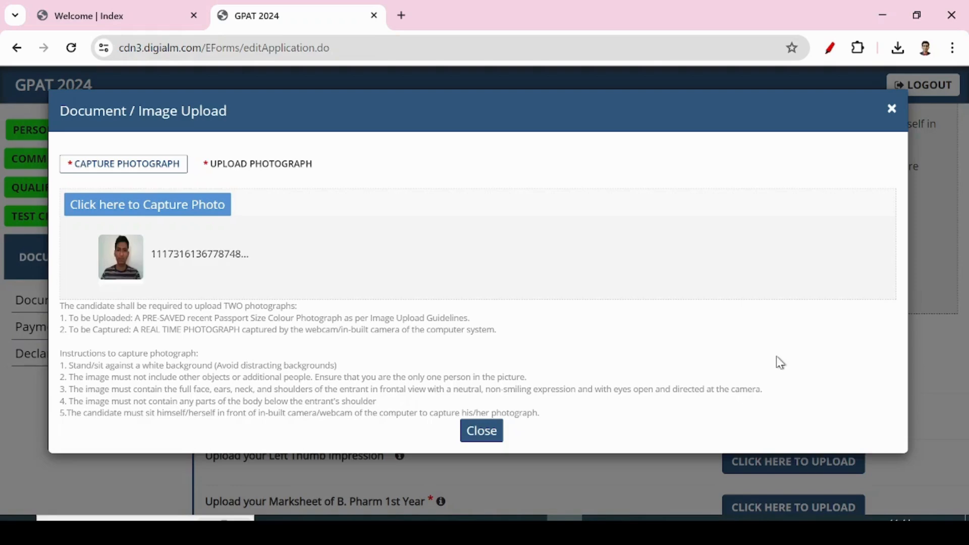
{"action": "left_click", "coordinate": [108, 207]}
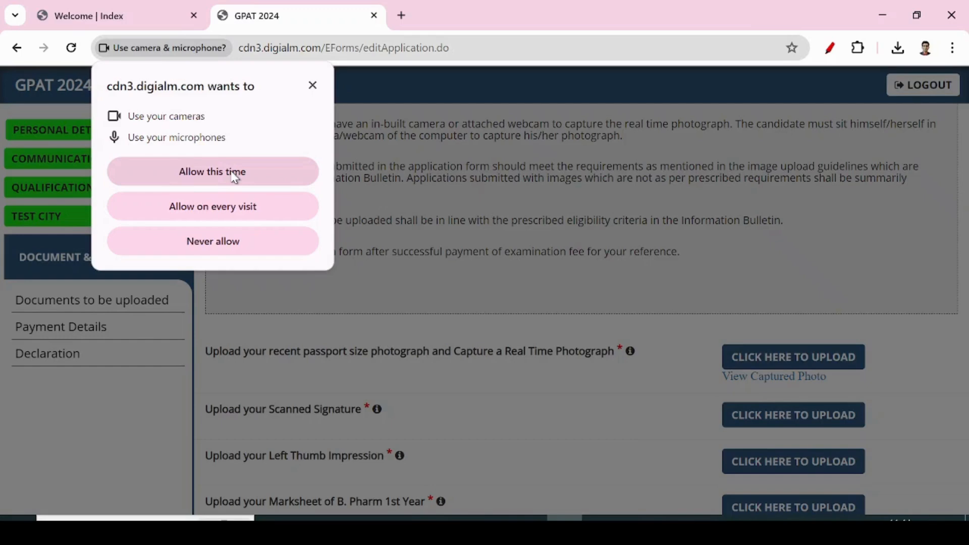
{"action": "left_click", "coordinate": [212, 177]}
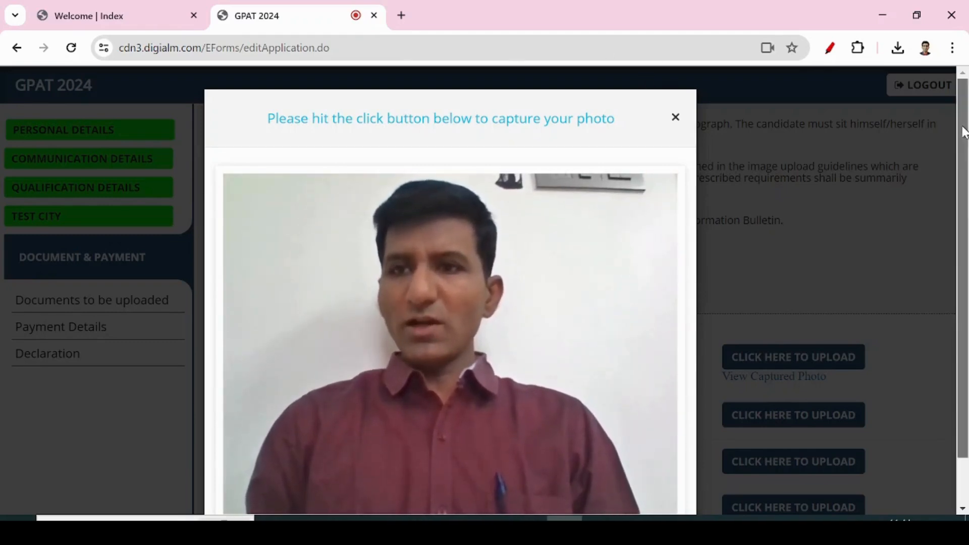
{"action": "scroll", "coordinate": [966, 214], "scroll_direction": "down", "scroll_amount": 1}
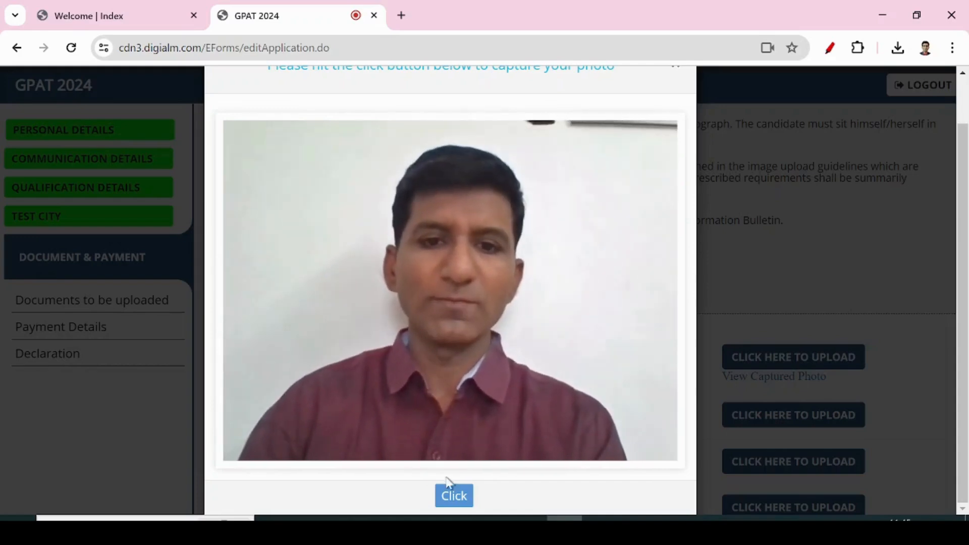
{"action": "left_click", "coordinate": [456, 497]}
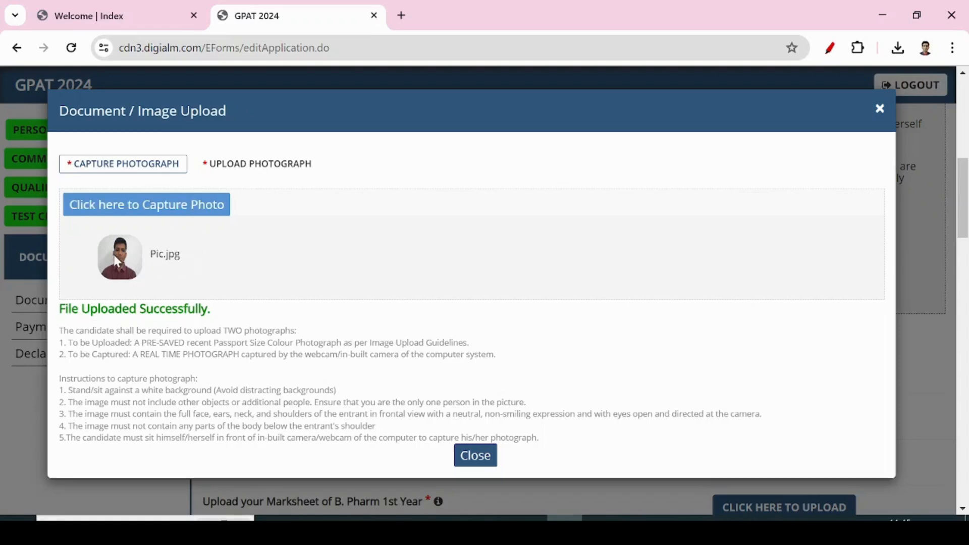
{"action": "left_click", "coordinate": [239, 171]}
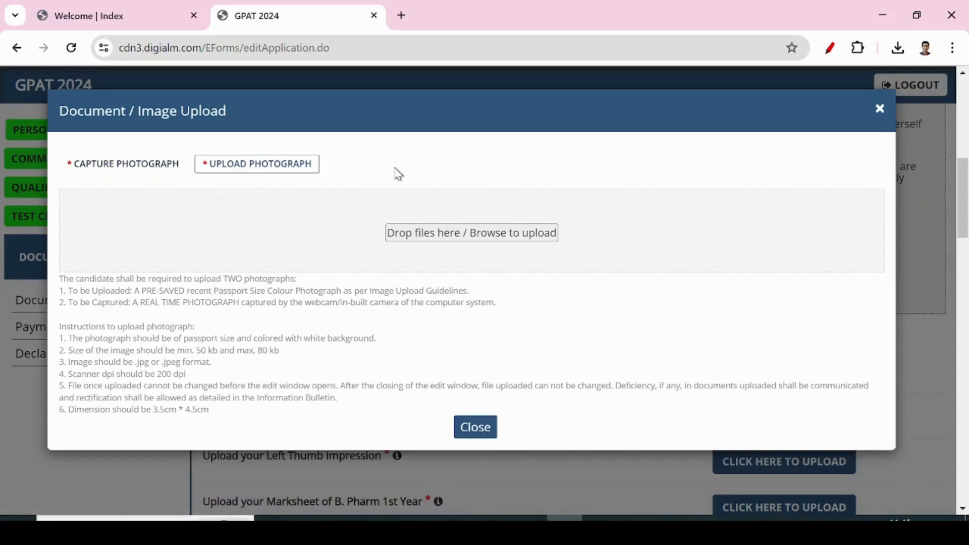
Upload the saved passport photo from the application files folder.
{"action": "left_click", "coordinate": [448, 235]}
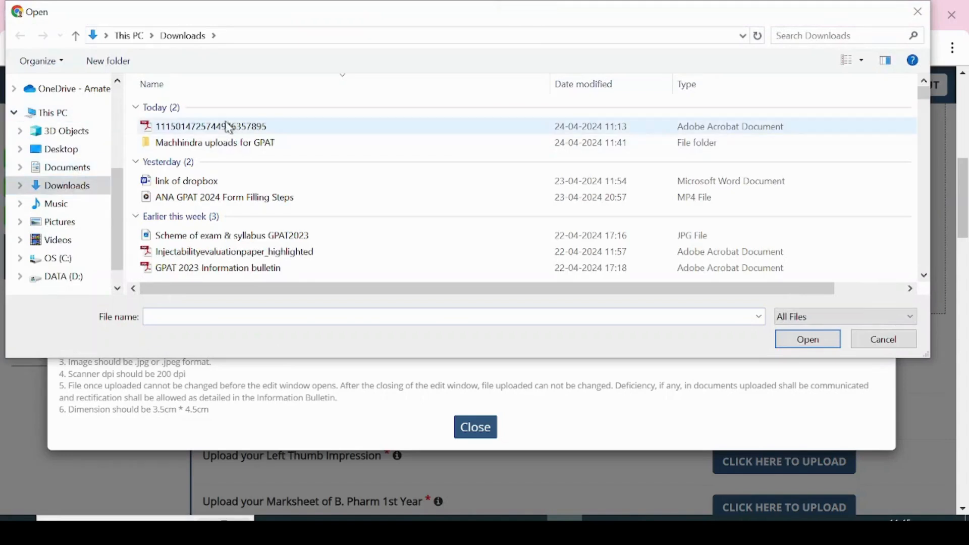
{"action": "left_click", "coordinate": [202, 147]}
{"action": "double_click", "coordinate": [202, 147]}
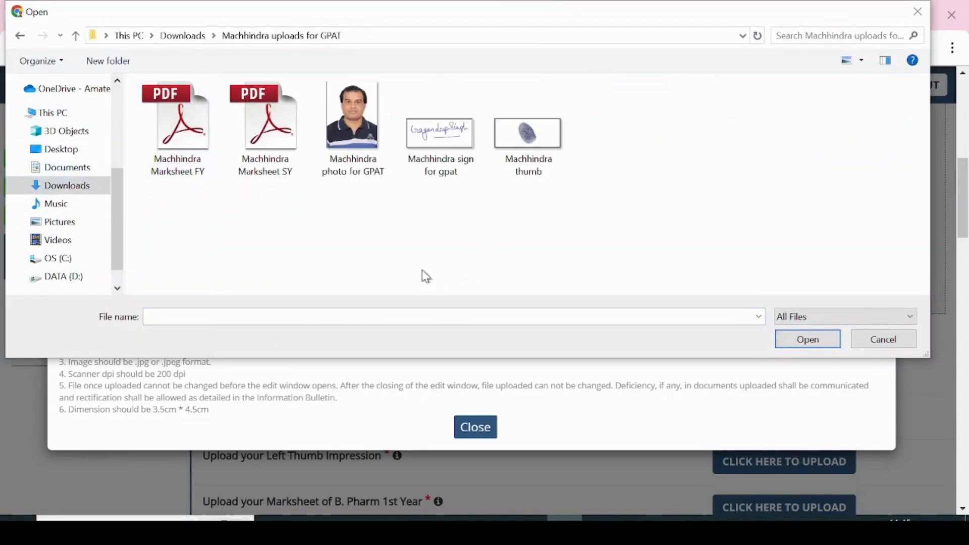
{"action": "left_click", "coordinate": [361, 139]}
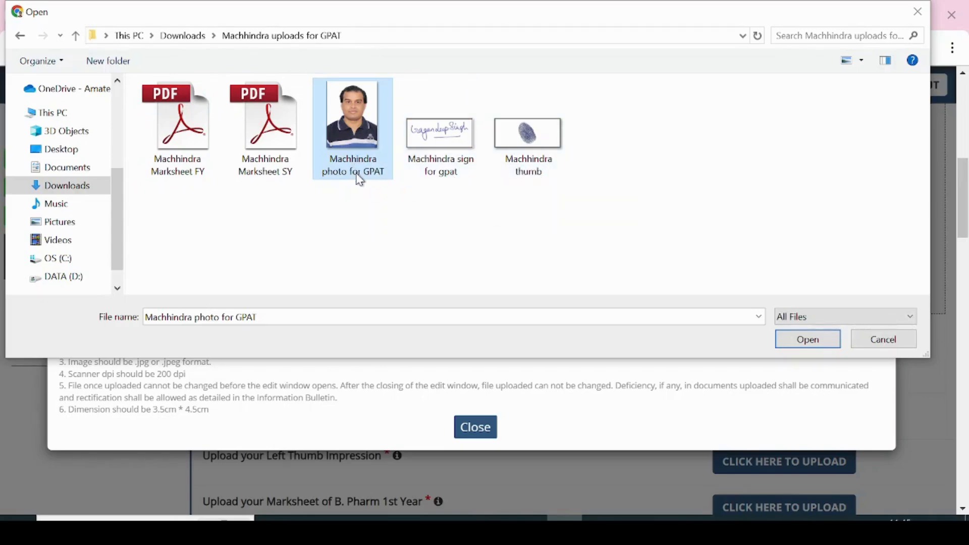
{"action": "left_click", "coordinate": [806, 338]}
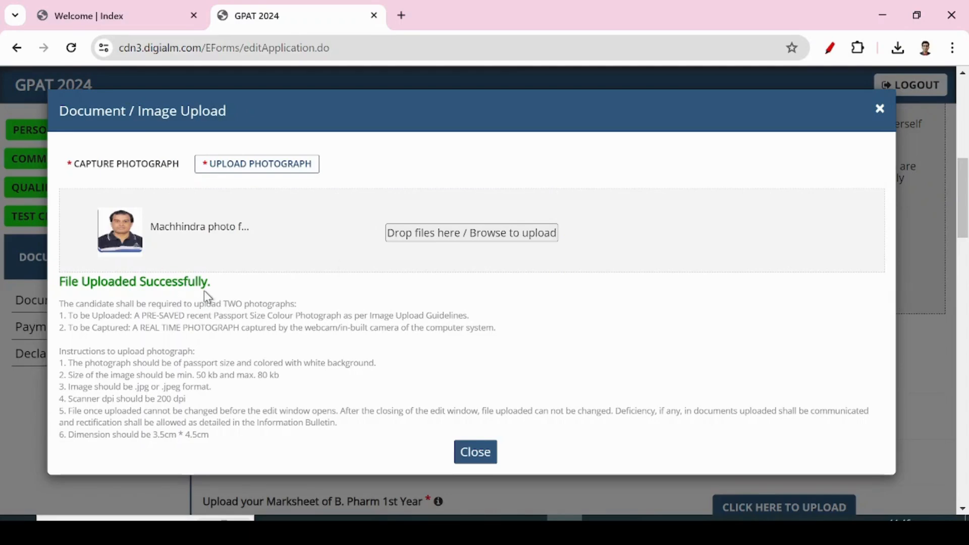
Compare the captured and uploaded photos, then close the photograph box.
{"action": "left_click", "coordinate": [119, 167]}
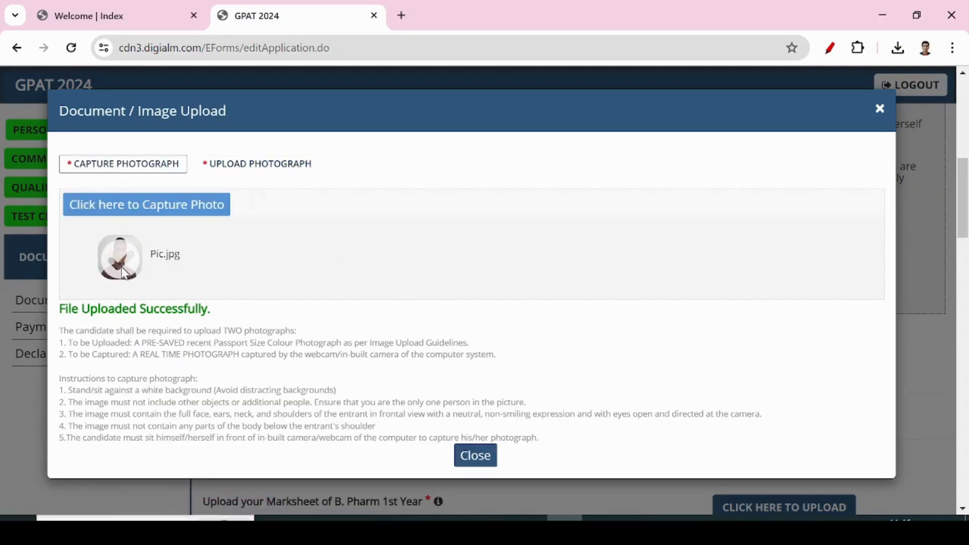
{"action": "left_click", "coordinate": [245, 164]}
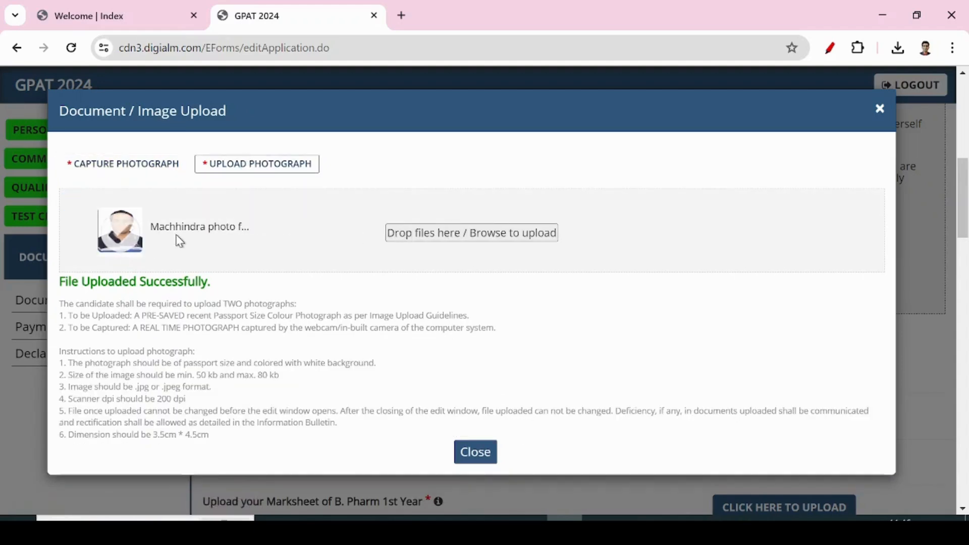
{"action": "left_click", "coordinate": [138, 169]}
{"action": "left_click", "coordinate": [225, 163]}
{"action": "left_click", "coordinate": [126, 167]}
{"action": "left_click", "coordinate": [244, 164]}
{"action": "left_click", "coordinate": [474, 451]}
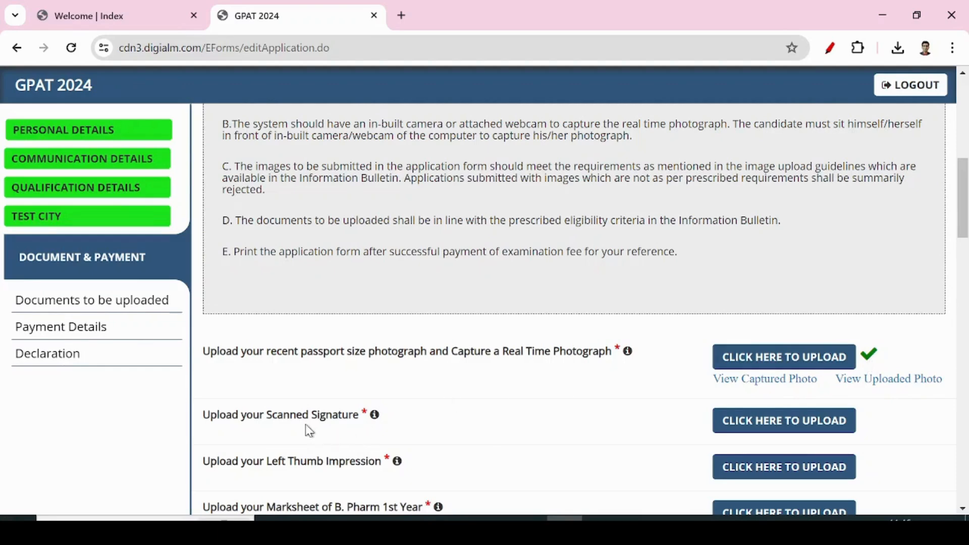
Try uploading the signature image file for the Scanned Signature field.
{"action": "left_click", "coordinate": [777, 425]}
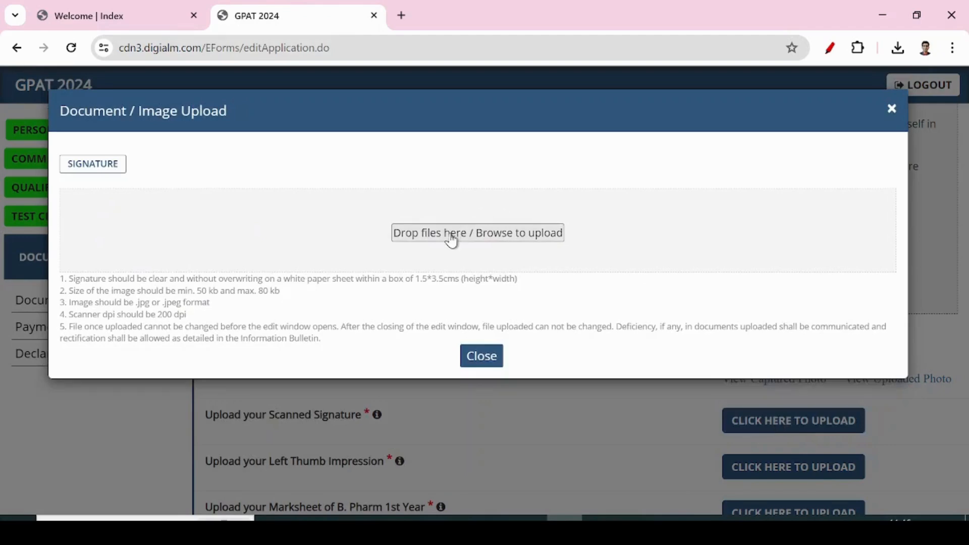
{"action": "left_click", "coordinate": [450, 237]}
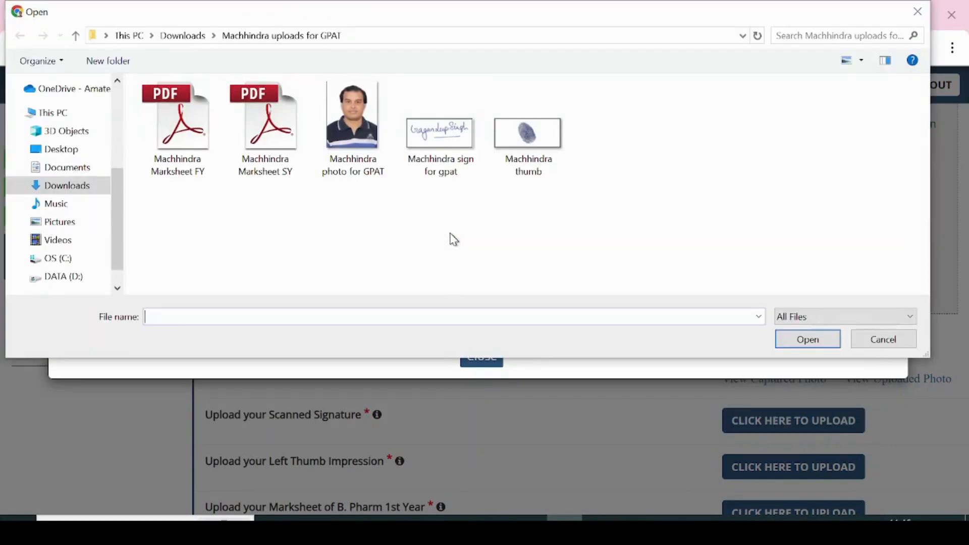
{"action": "left_click", "coordinate": [433, 147]}
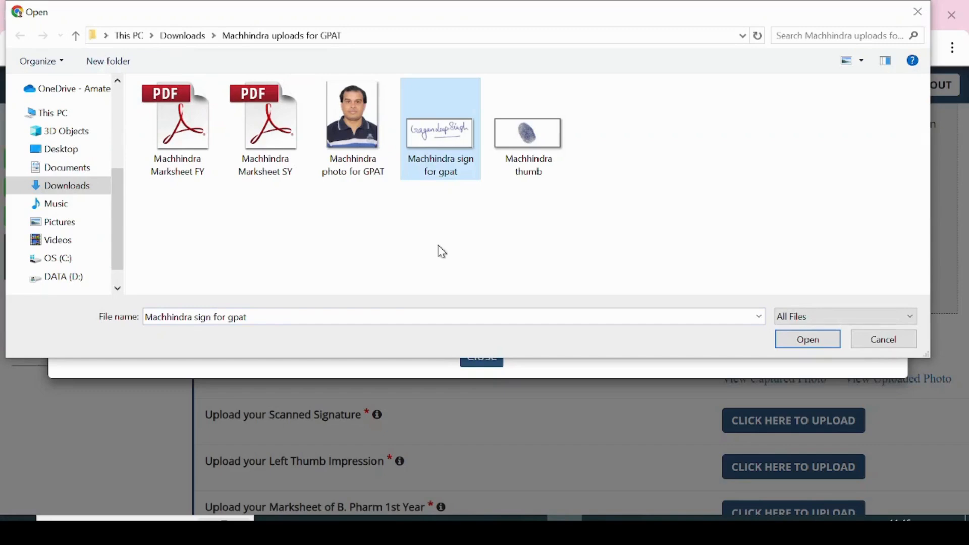
{"action": "left_click", "coordinate": [803, 341]}
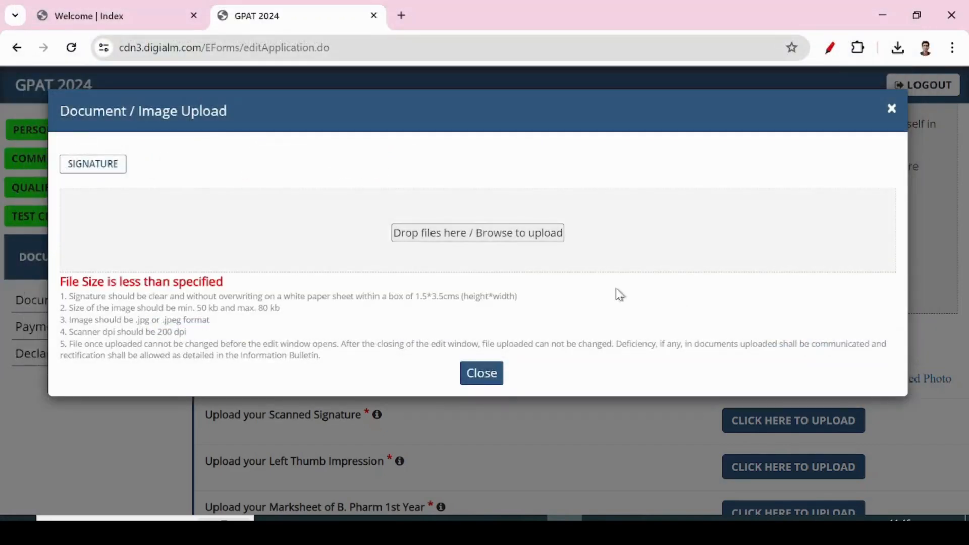
Note the error requiring at least 50 KB, and close the signature upload box.
{"action": "left_click_drag", "start_coordinate": [100, 285], "coordinate": [248, 292]}
{"action": "left_click", "coordinate": [252, 291]}
{"action": "left_click_drag", "start_coordinate": [201, 309], "coordinate": [289, 313]}
{"action": "left_click", "coordinate": [480, 374]}
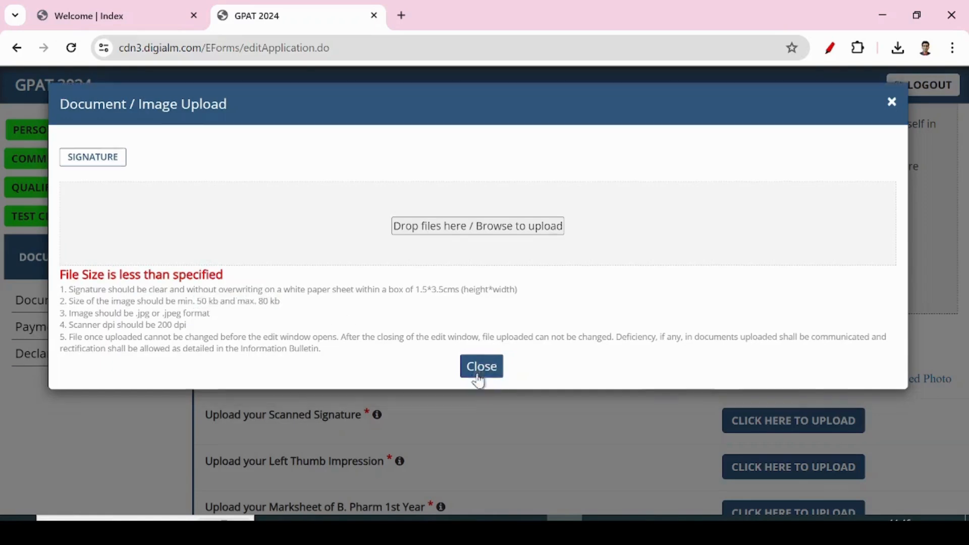
{"action": "left_click", "coordinate": [347, 529]}
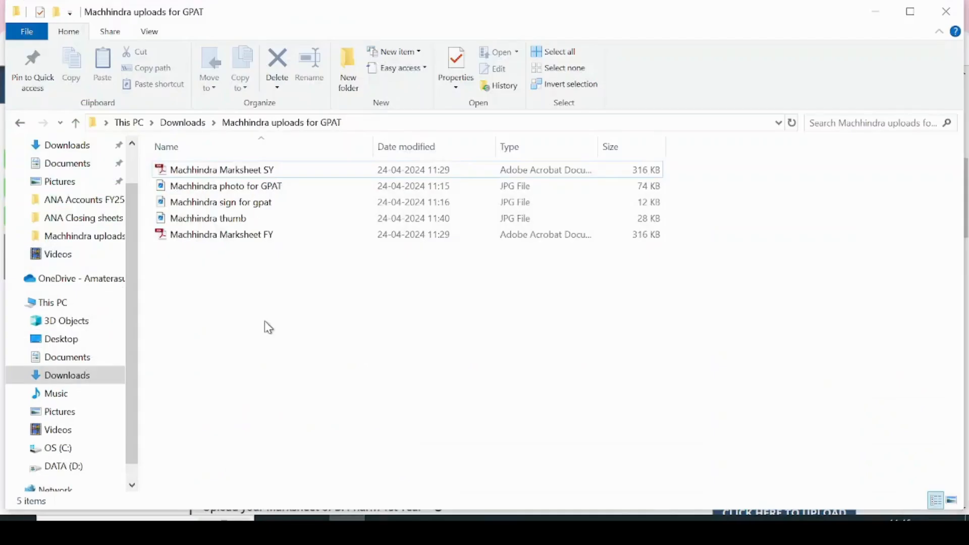
Select the 12 KB 'sign for gpat' JPG and open its right-click menu.
{"action": "left_click", "coordinate": [221, 203]}
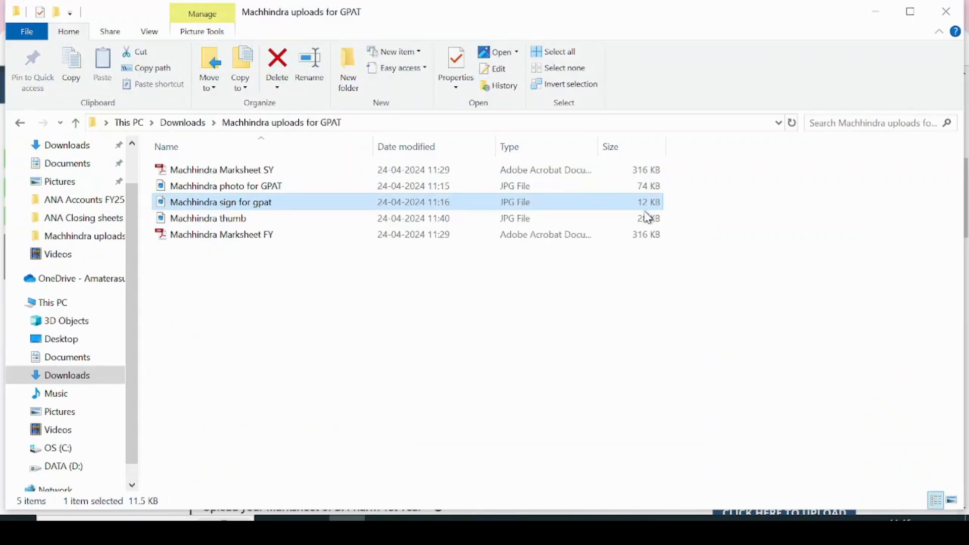
{"action": "right_click", "coordinate": [281, 209]}
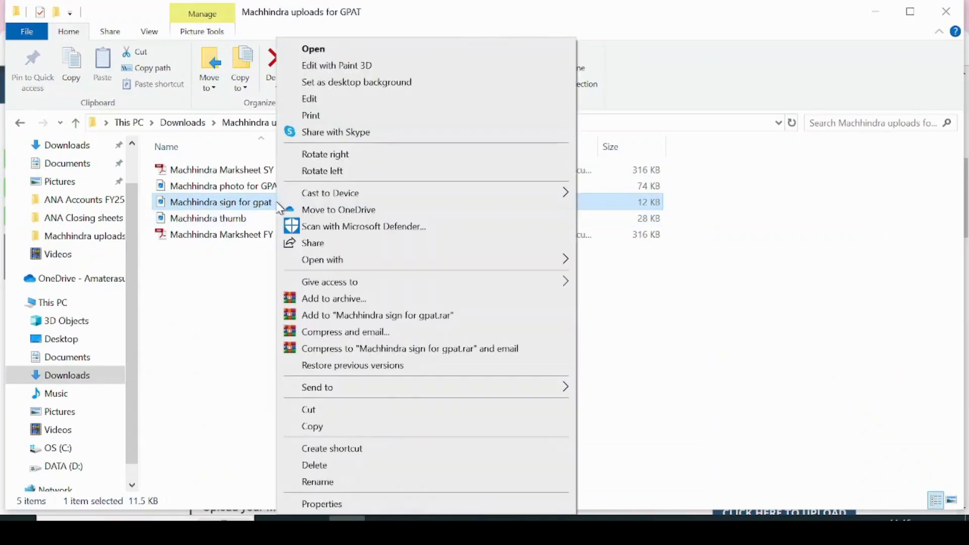
Resize the signature image to 400% (1288 × 572 px) in Paint and save it on closing.
{"action": "left_click", "coordinate": [321, 100]}
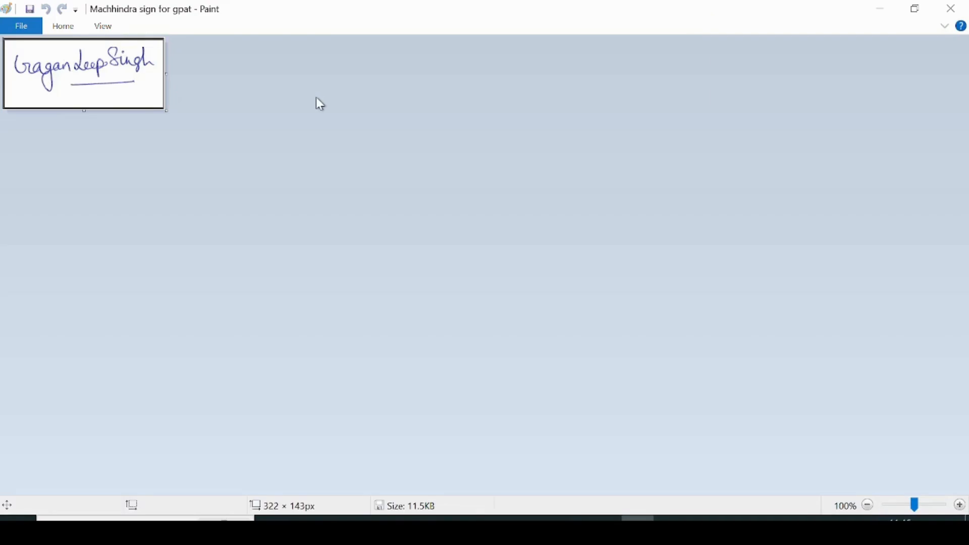
{"action": "left_click", "coordinate": [61, 28]}
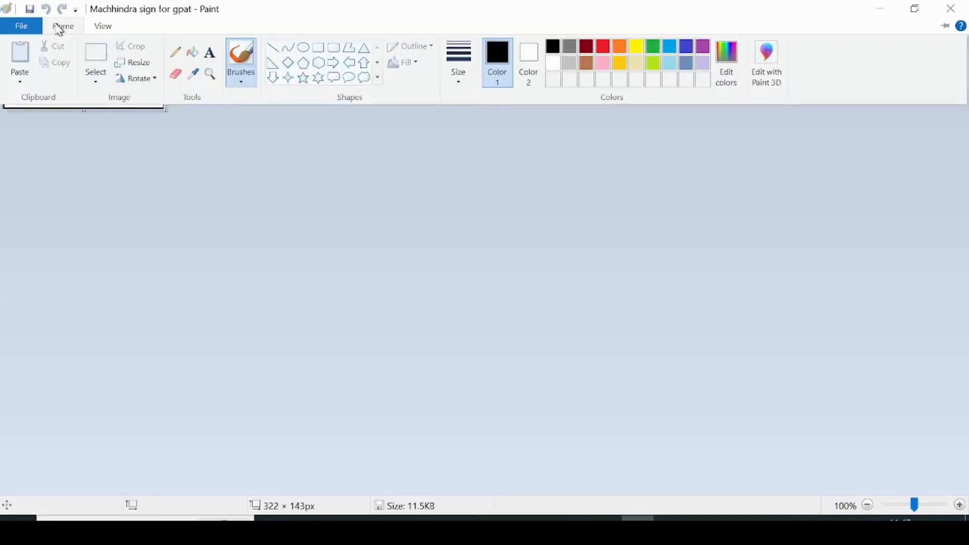
{"action": "left_click", "coordinate": [135, 63]}
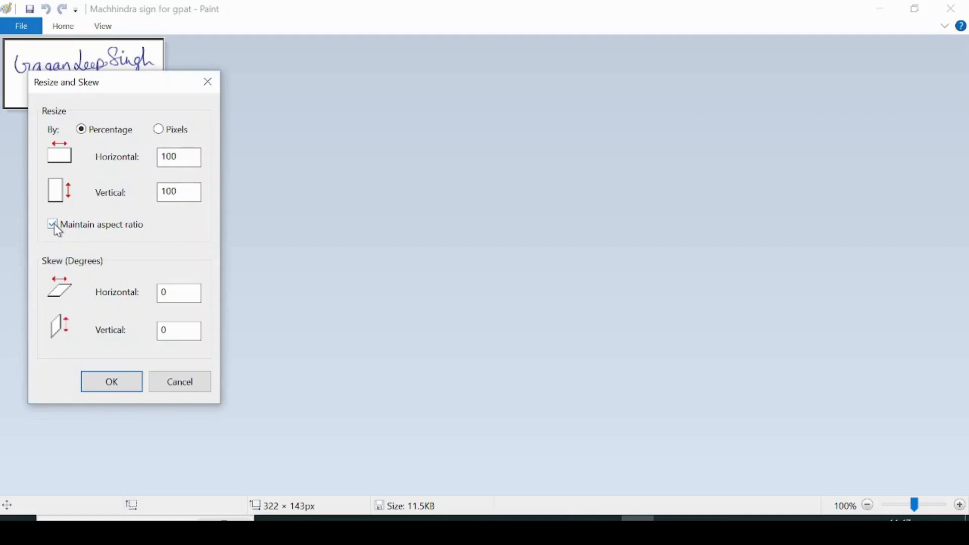
{"action": "left_click", "coordinate": [166, 157]}
{"action": "key", "text": "BackSpace"}
{"action": "type", "text": "4"}
{"action": "left_click", "coordinate": [121, 385]}
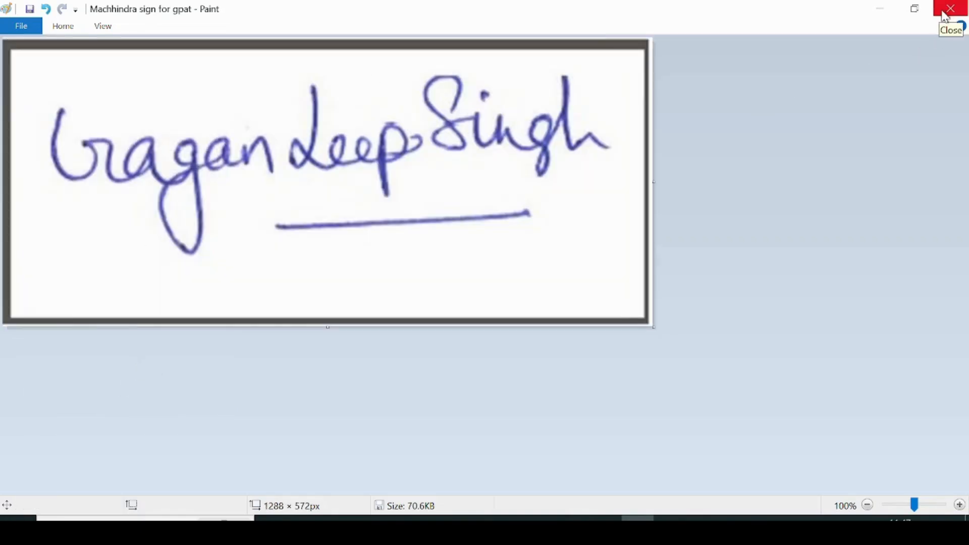
{"action": "left_click", "coordinate": [950, 8]}
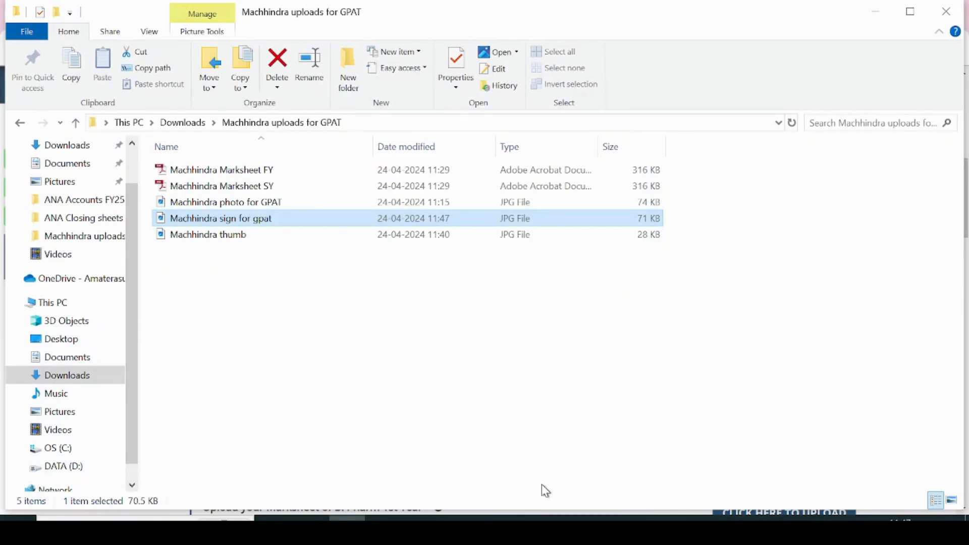
Re-upload the enlarged signature image to the Scanned Signature field in the portal.
{"action": "mouse_move", "coordinate": [562, 530]}
{"action": "left_click", "coordinate": [553, 460]}
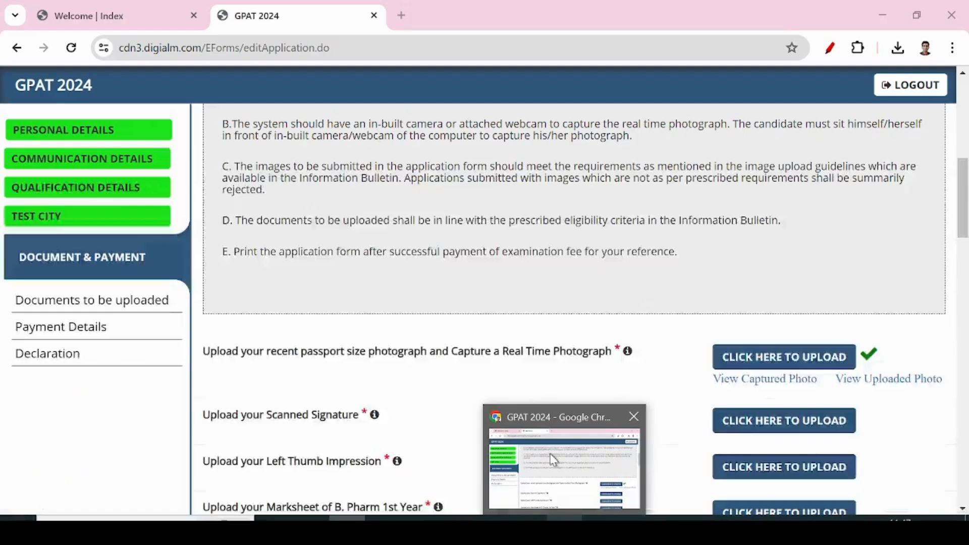
{"action": "left_click", "coordinate": [805, 433]}
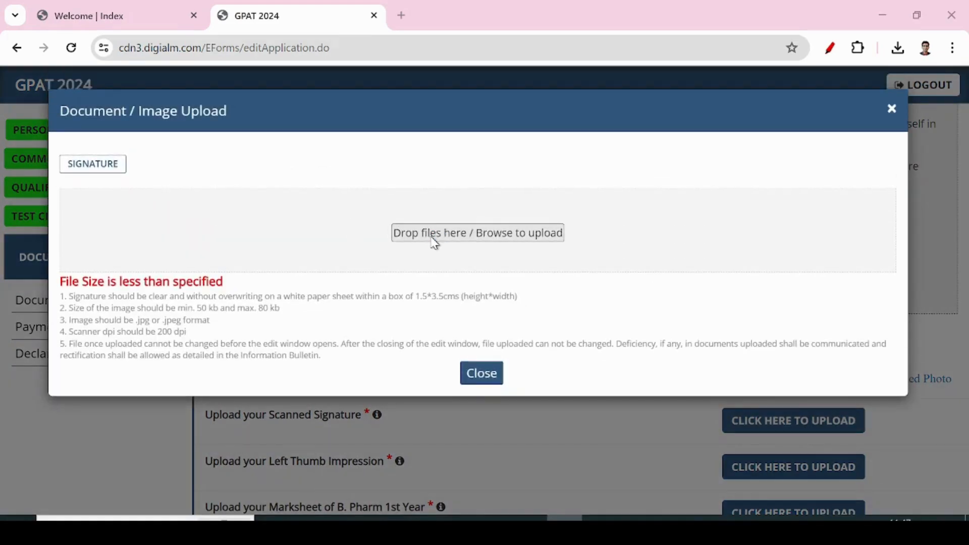
{"action": "left_click", "coordinate": [434, 237]}
{"action": "left_click", "coordinate": [462, 171]}
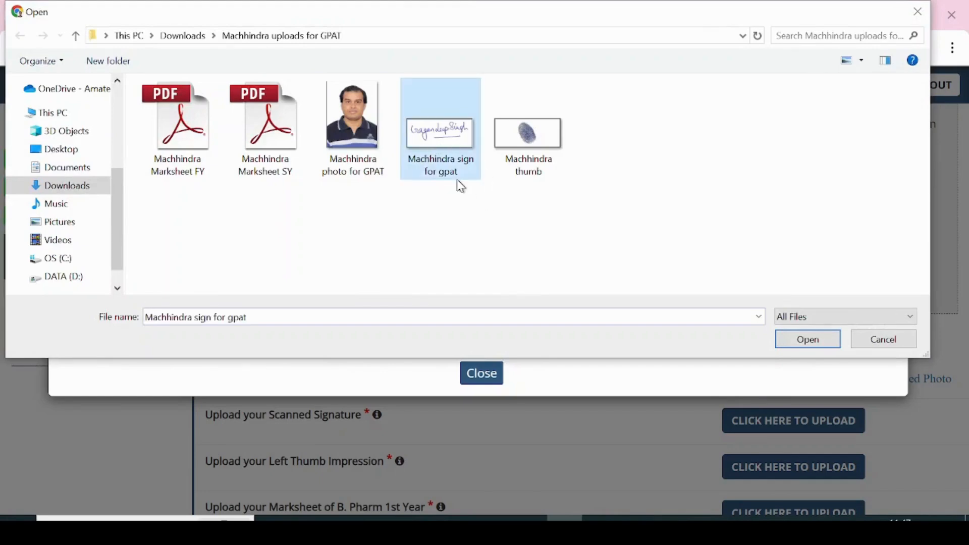
{"action": "left_click", "coordinate": [803, 341]}
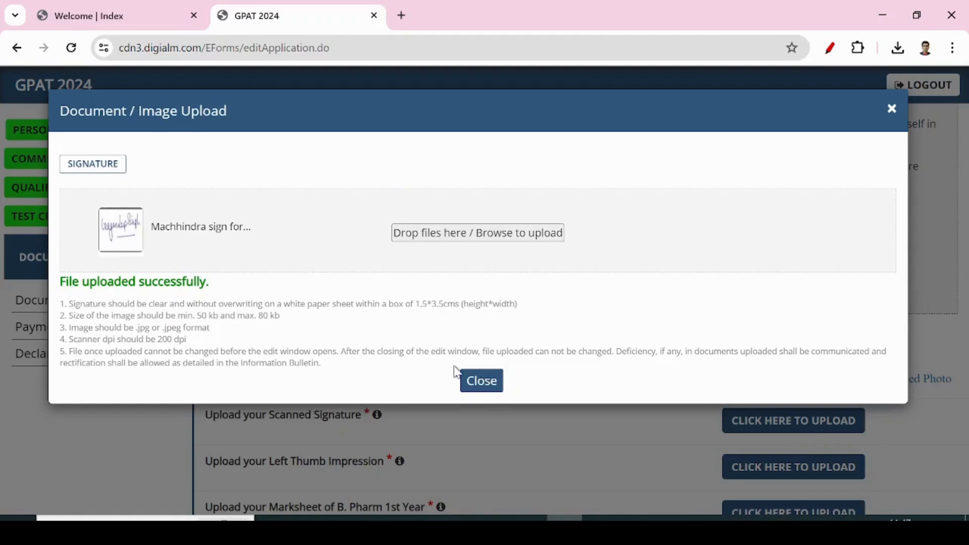
{"action": "left_click", "coordinate": [481, 374]}
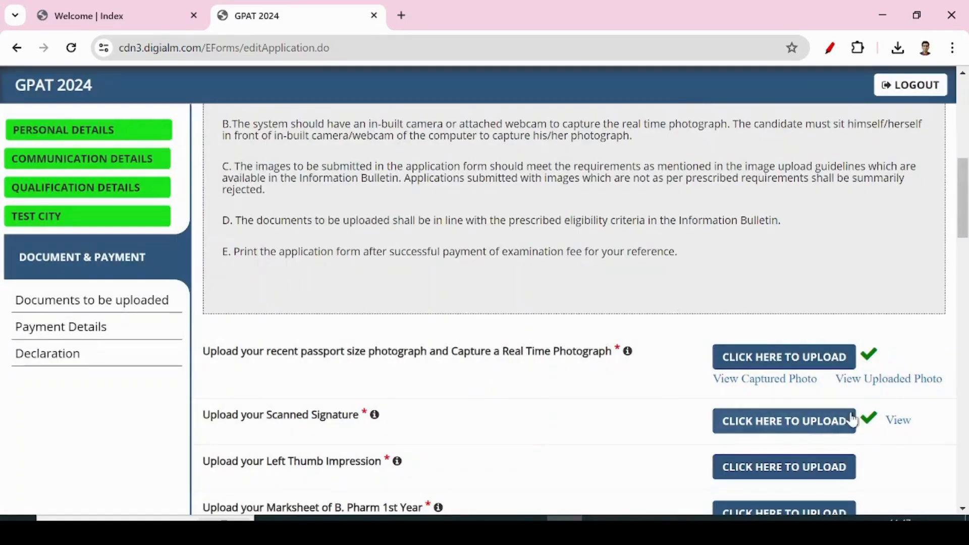
Preview the uploaded scanned signature, then close the preview.
{"action": "scroll", "coordinate": [493, 422], "scroll_direction": "down", "scroll_amount": 3}
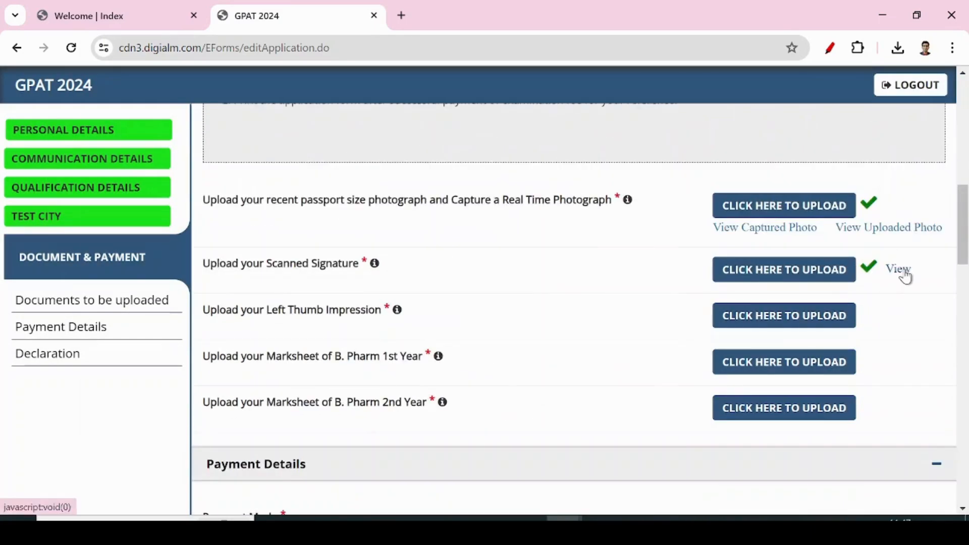
{"action": "left_click", "coordinate": [902, 270]}
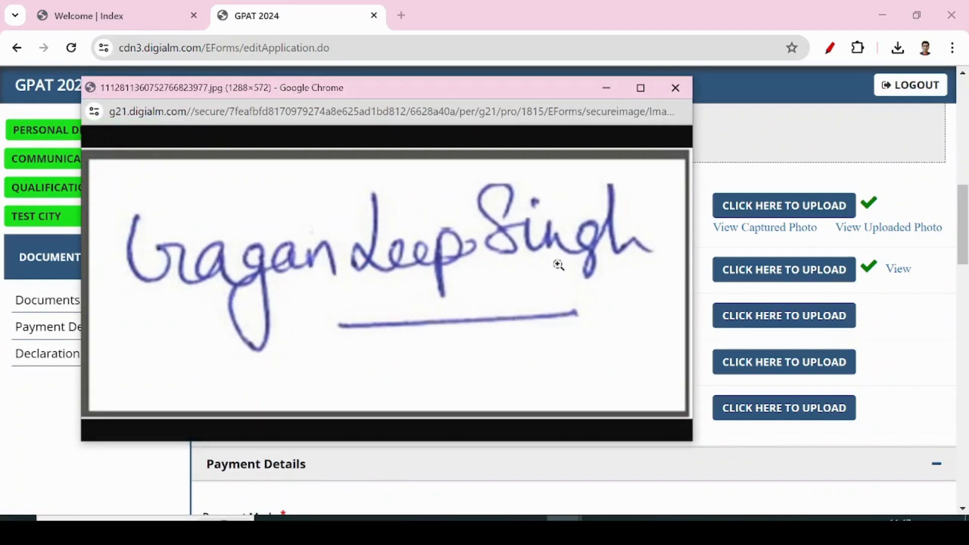
{"action": "left_click", "coordinate": [676, 88]}
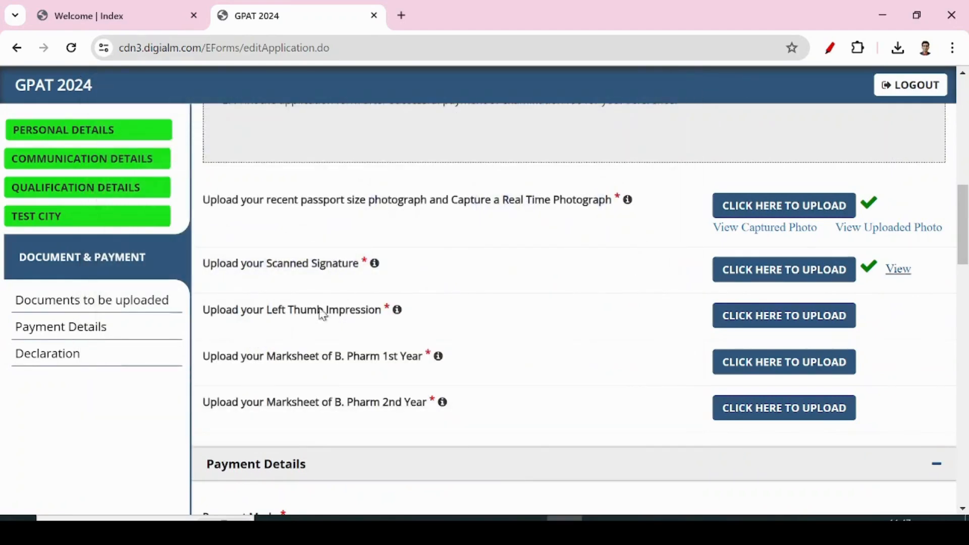
Try uploading the left thumb impression image, which is rejected for missing the 50–80 KB range.
{"action": "left_click", "coordinate": [767, 325]}
{"action": "left_click", "coordinate": [448, 233]}
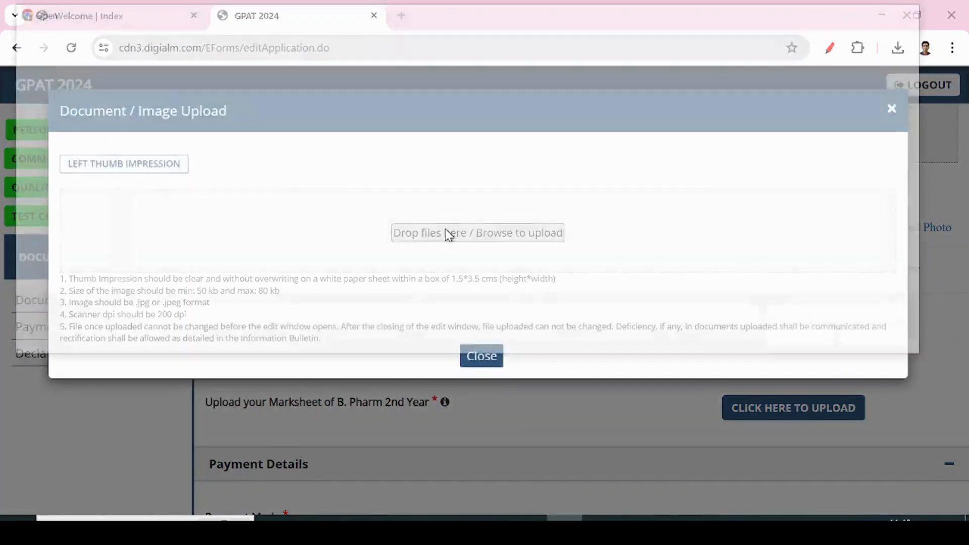
{"action": "left_click", "coordinate": [542, 147]}
{"action": "left_click", "coordinate": [794, 343]}
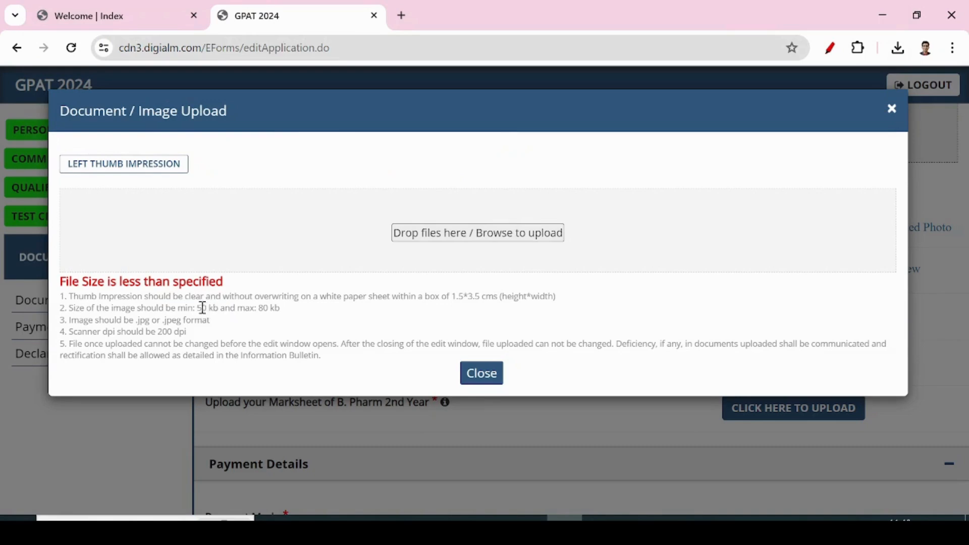
{"action": "left_click_drag", "start_coordinate": [198, 308], "coordinate": [281, 309]}
{"action": "left_click", "coordinate": [323, 318]}
{"action": "left_click", "coordinate": [482, 372]}
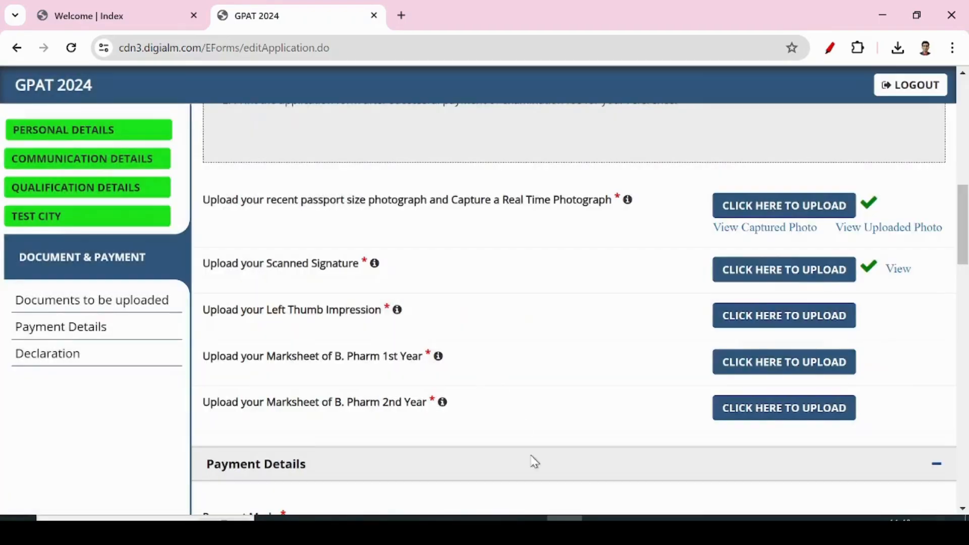
Open the thumb image in Paint and bring up its Resize settings.
{"action": "key", "text": "alt+Tab"}
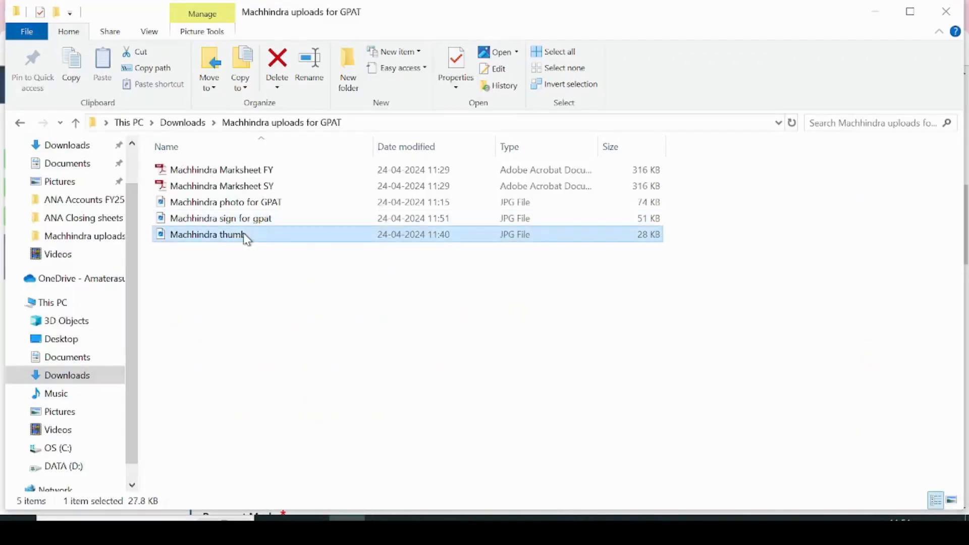
{"action": "right_click", "coordinate": [243, 232]}
{"action": "left_click", "coordinate": [279, 100]}
{"action": "left_click", "coordinate": [70, 31]}
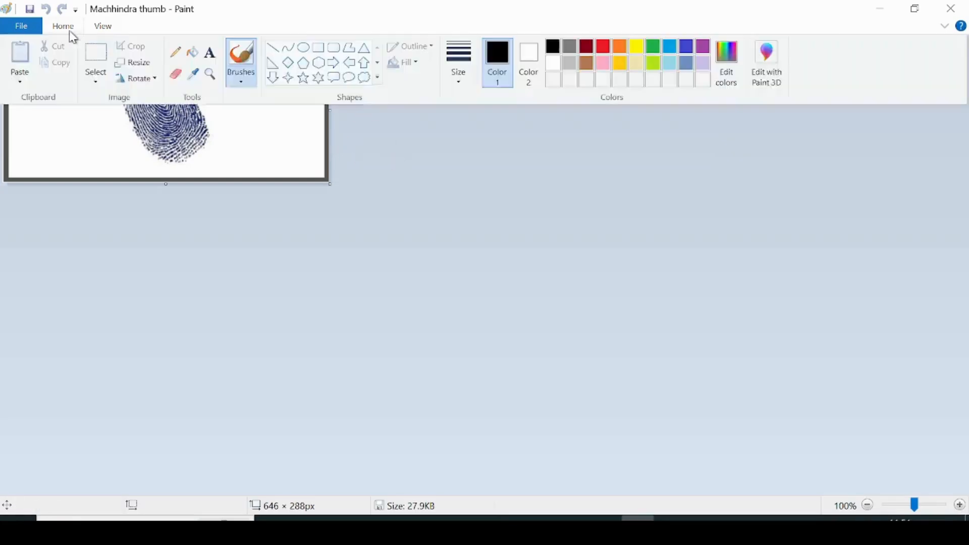
{"action": "left_click", "coordinate": [147, 66]}
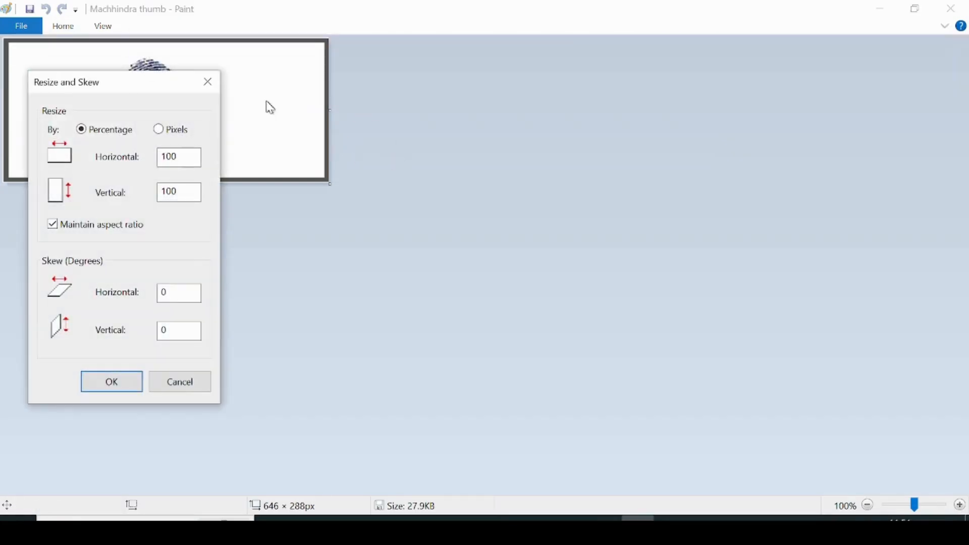
Enlarge the thumb image to 130% and save it.
{"action": "key", "text": "BackSpace"}
{"action": "type", "text": "3"}
{"action": "left_click", "coordinate": [112, 388]}
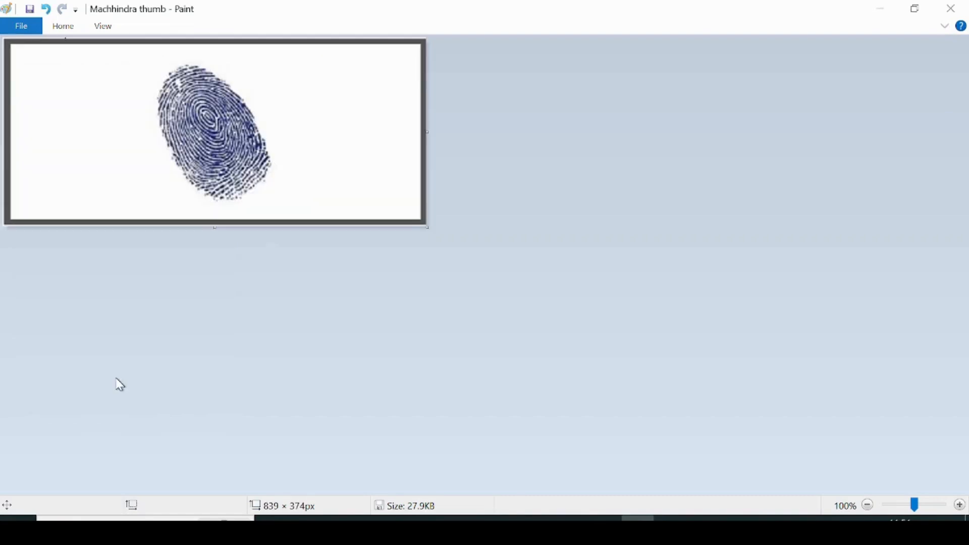
{"action": "left_click", "coordinate": [962, 13]}
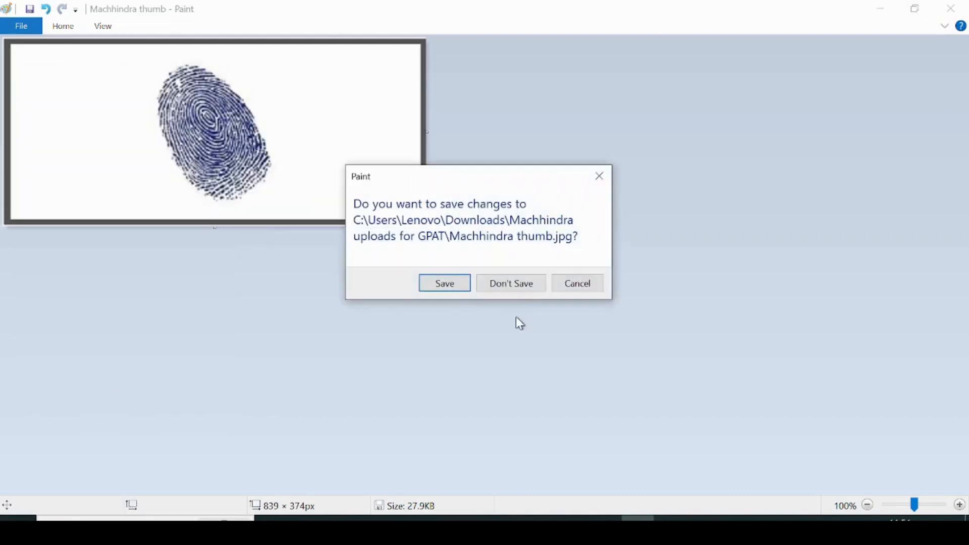
{"action": "left_click", "coordinate": [445, 285]}
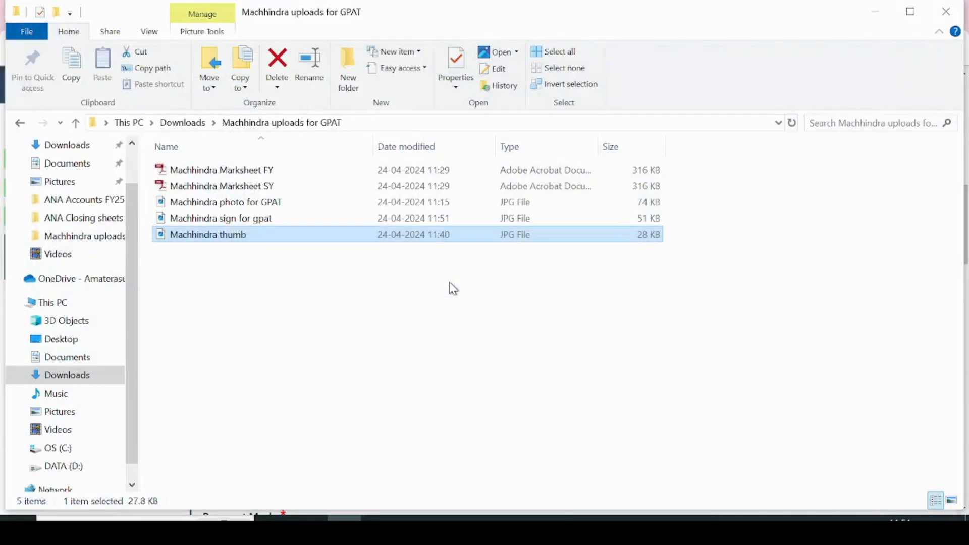
Reopen the thumb image in Paint, enlarge it to 110% and save.
{"action": "right_click", "coordinate": [563, 239]}
{"action": "left_click", "coordinate": [626, 98]}
{"action": "left_click", "coordinate": [73, 25]}
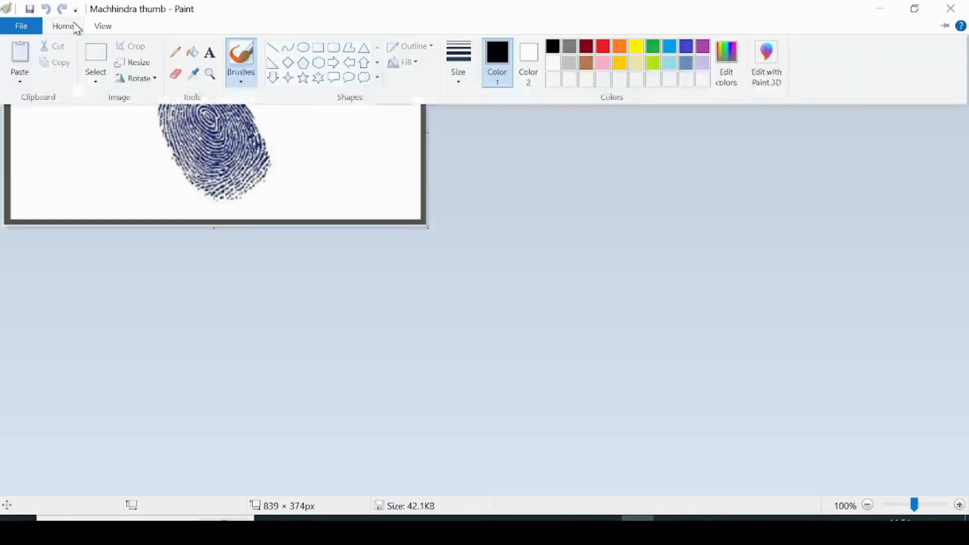
{"action": "left_click", "coordinate": [132, 62]}
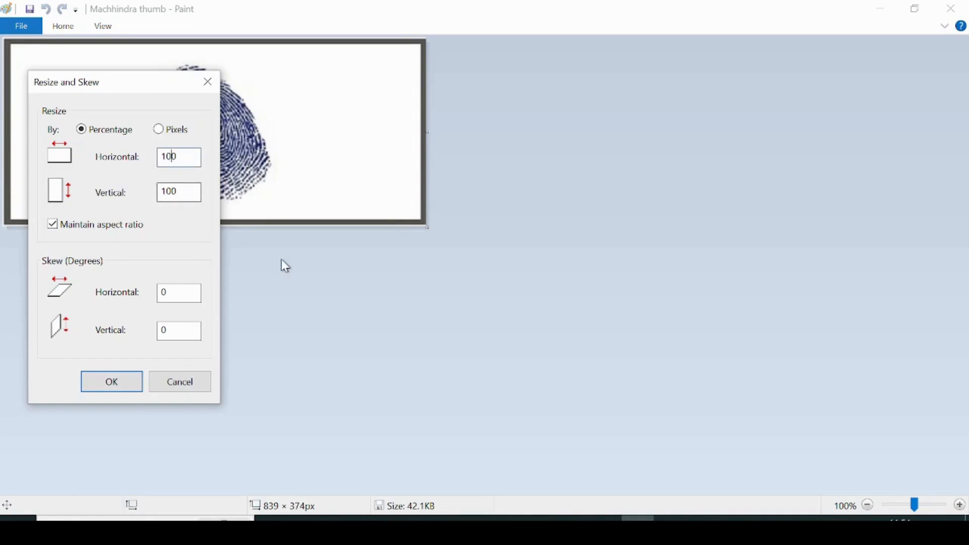
{"action": "key", "text": "Delete"}
{"action": "type", "text": "1"}
{"action": "left_click", "coordinate": [114, 383]}
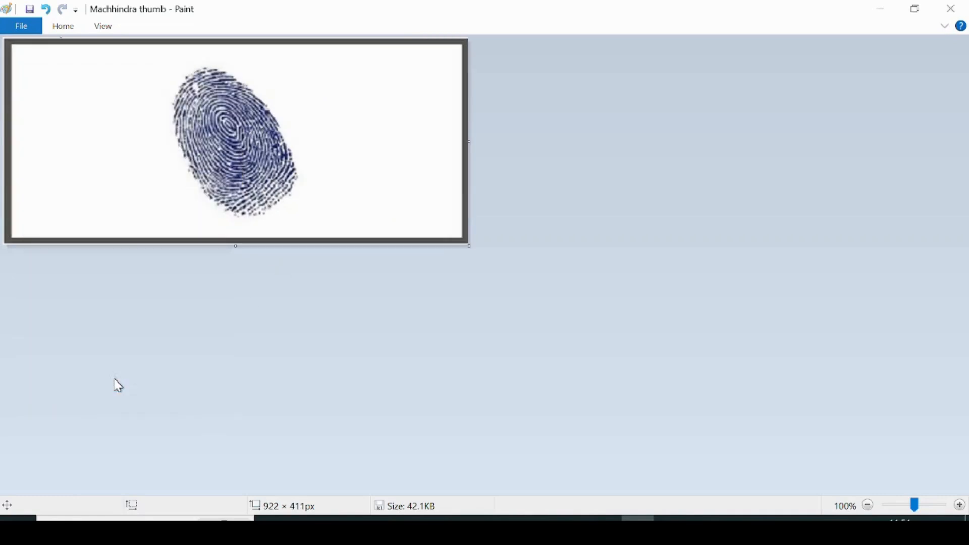
{"action": "left_click", "coordinate": [951, 9]}
{"action": "left_click", "coordinate": [440, 286]}
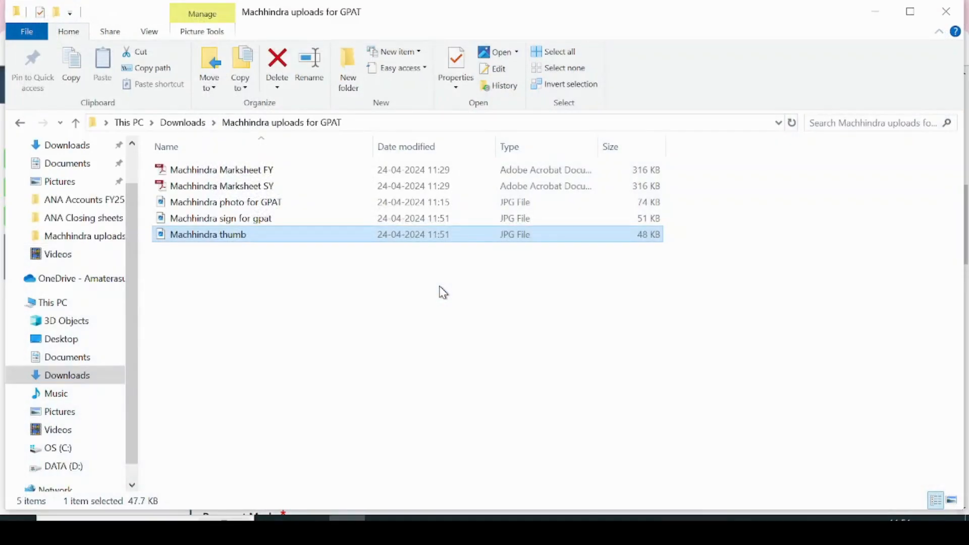
Reopen the thumb image, enlarge it to 120% and save, bringing it to 62 KB.
{"action": "right_click", "coordinate": [416, 238]}
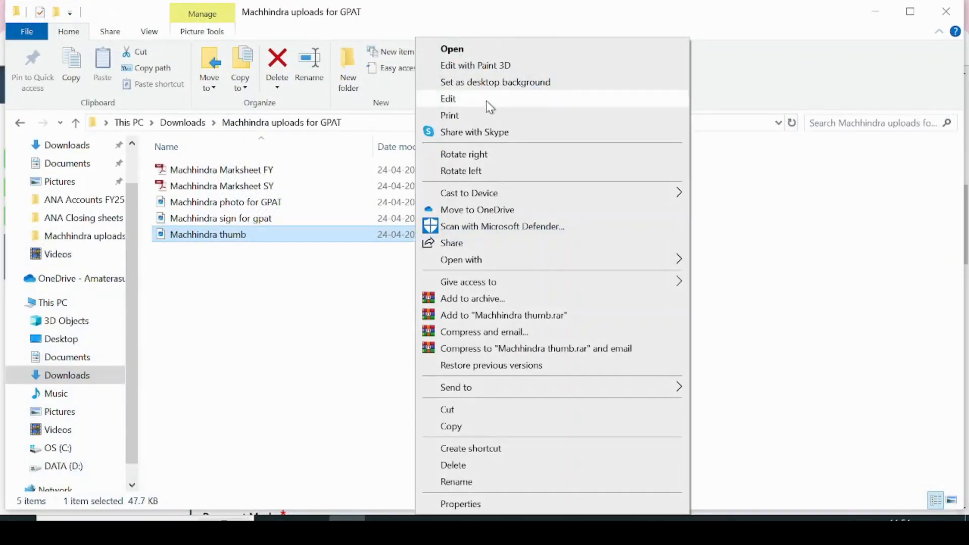
{"action": "left_click", "coordinate": [488, 102]}
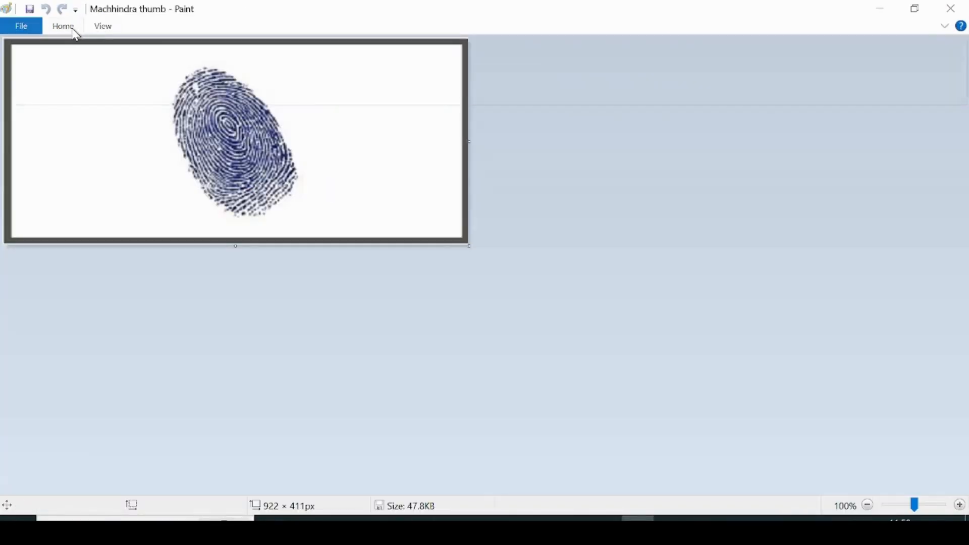
{"action": "left_click", "coordinate": [71, 27]}
{"action": "left_click", "coordinate": [132, 62]}
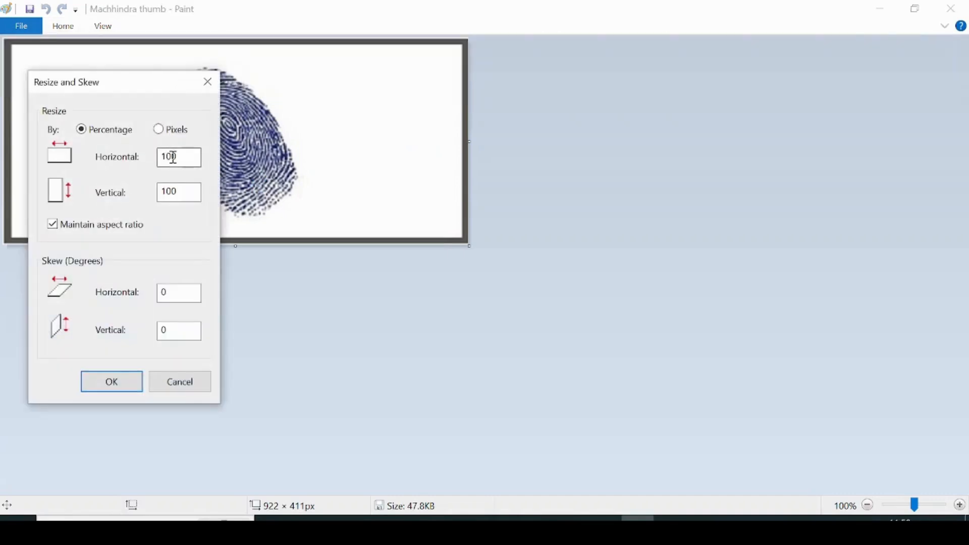
{"action": "type", "text": "2"}
{"action": "left_click", "coordinate": [129, 387]}
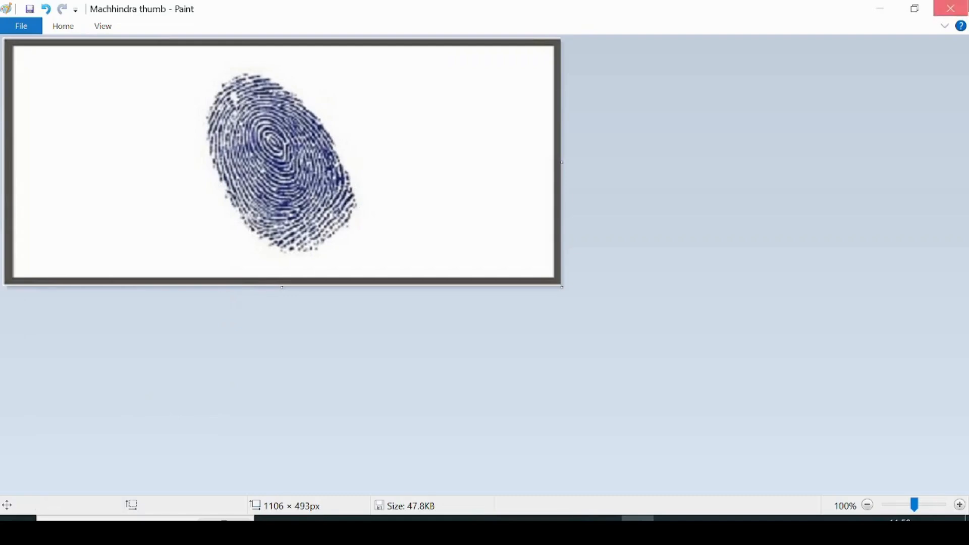
{"action": "left_click", "coordinate": [950, 8]}
{"action": "left_click", "coordinate": [457, 291]}
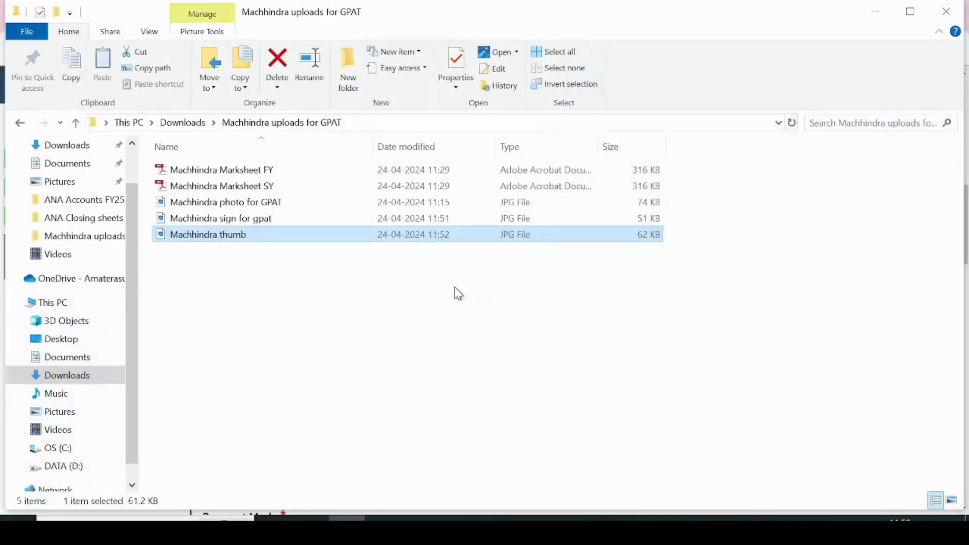
Upload the resized left thumb impression image to the portal.
{"action": "left_click", "coordinate": [565, 516]}
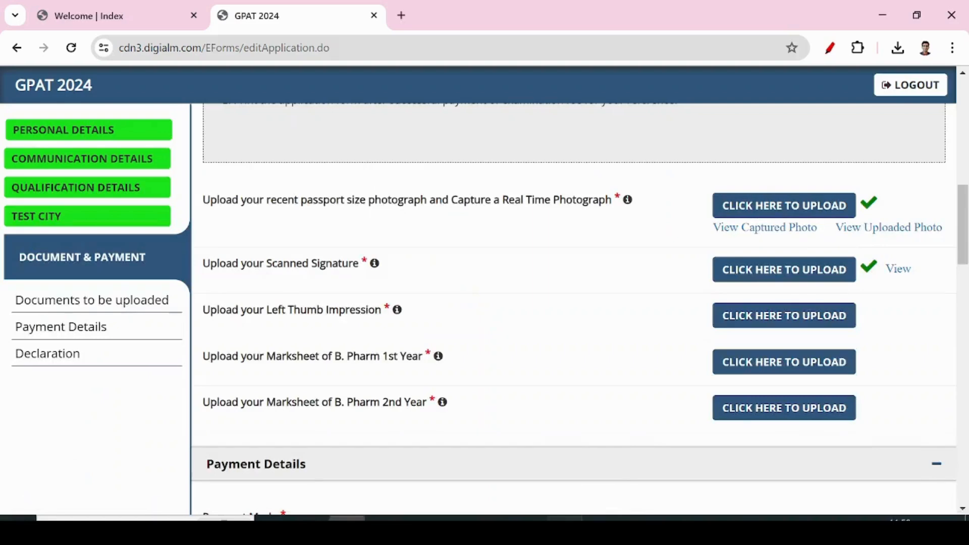
{"action": "left_click", "coordinate": [792, 317]}
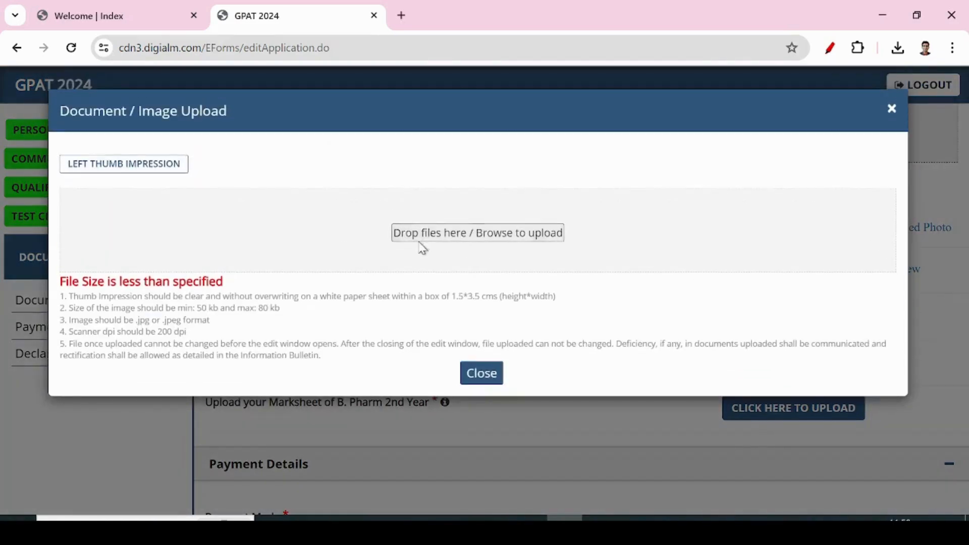
{"action": "left_click", "coordinate": [430, 240]}
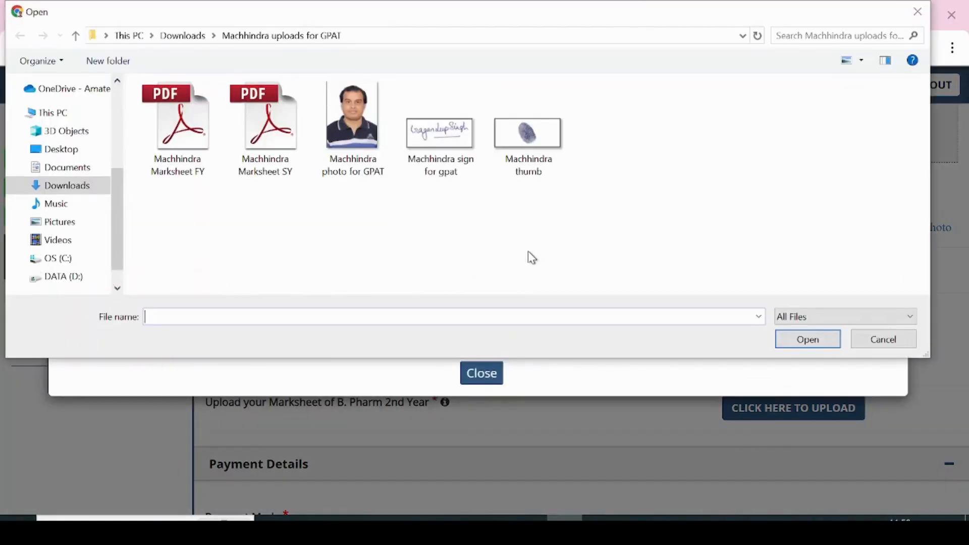
{"action": "left_click", "coordinate": [545, 150]}
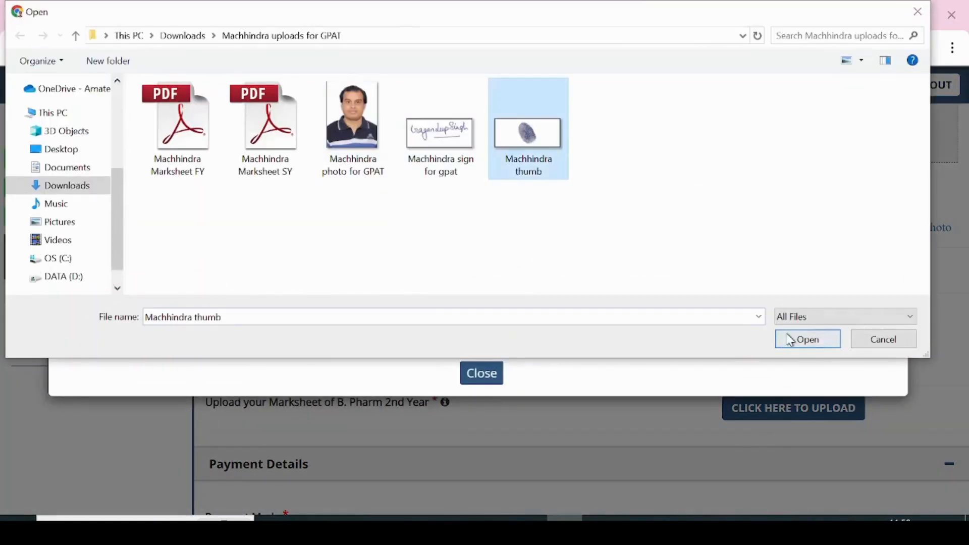
{"action": "left_click", "coordinate": [807, 338]}
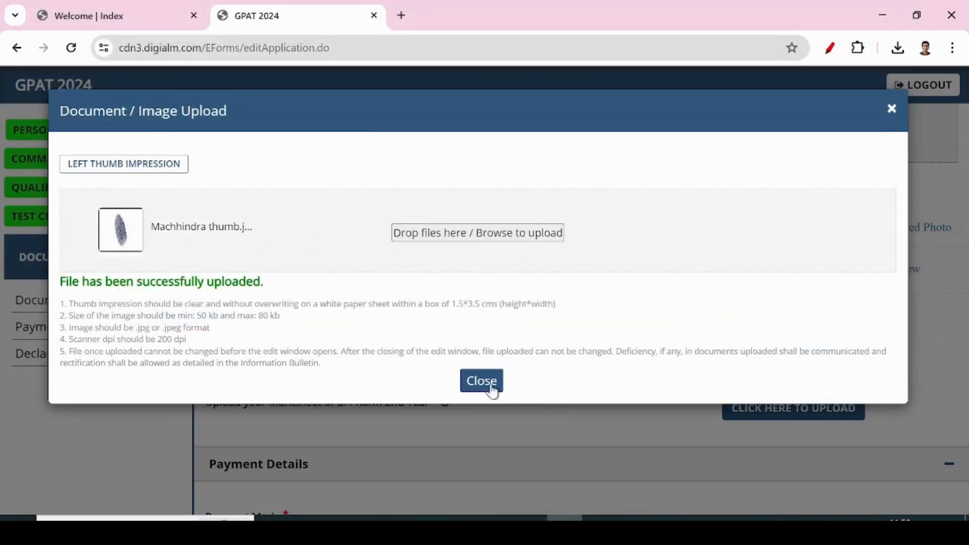
{"action": "left_click", "coordinate": [473, 382]}
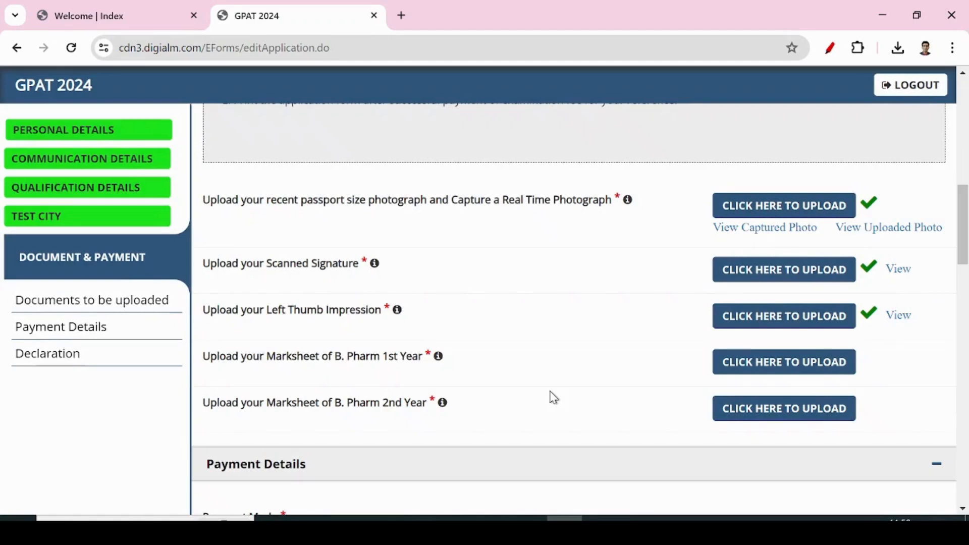
Upload the B. Pharm 1st Year marksheet PDF.
{"action": "left_click", "coordinate": [766, 364]}
{"action": "left_click", "coordinate": [427, 233]}
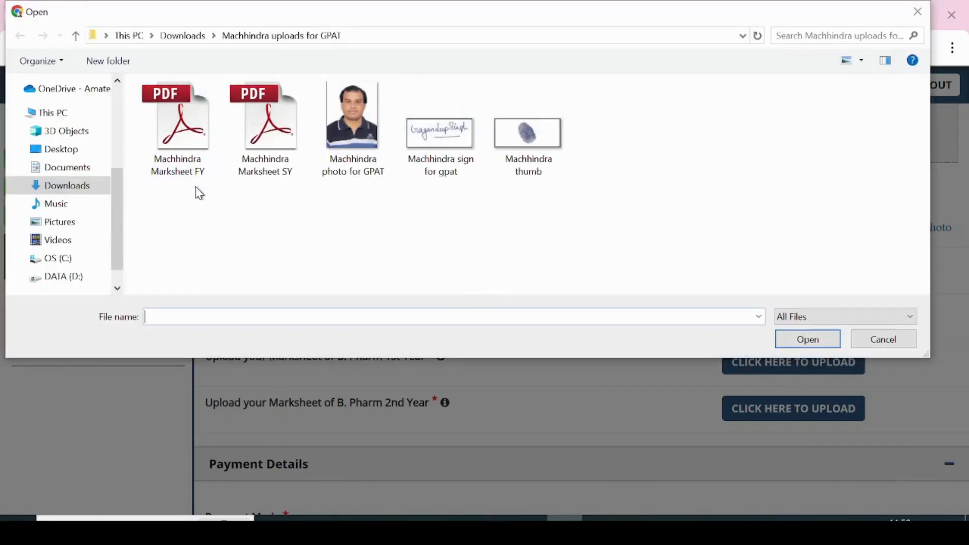
{"action": "left_click", "coordinate": [197, 171]}
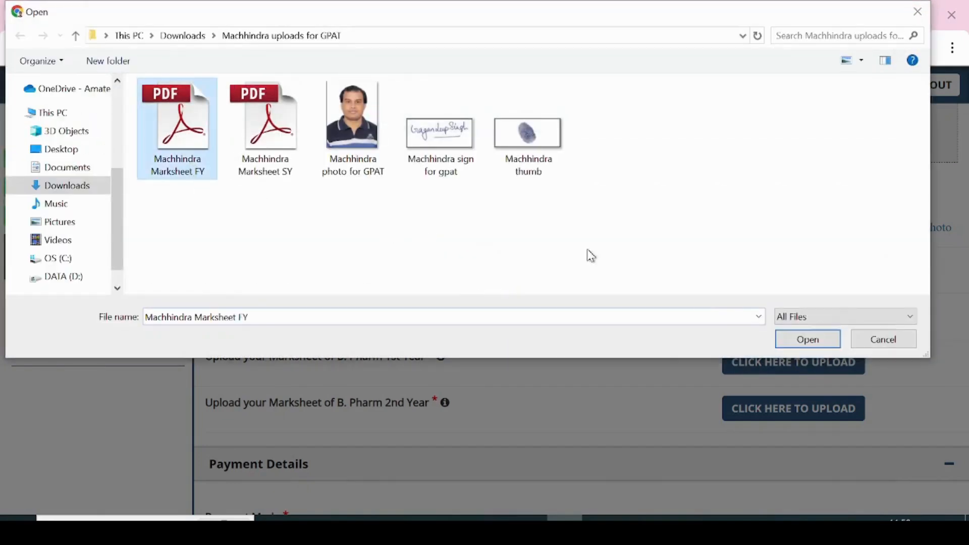
{"action": "left_click", "coordinate": [797, 340]}
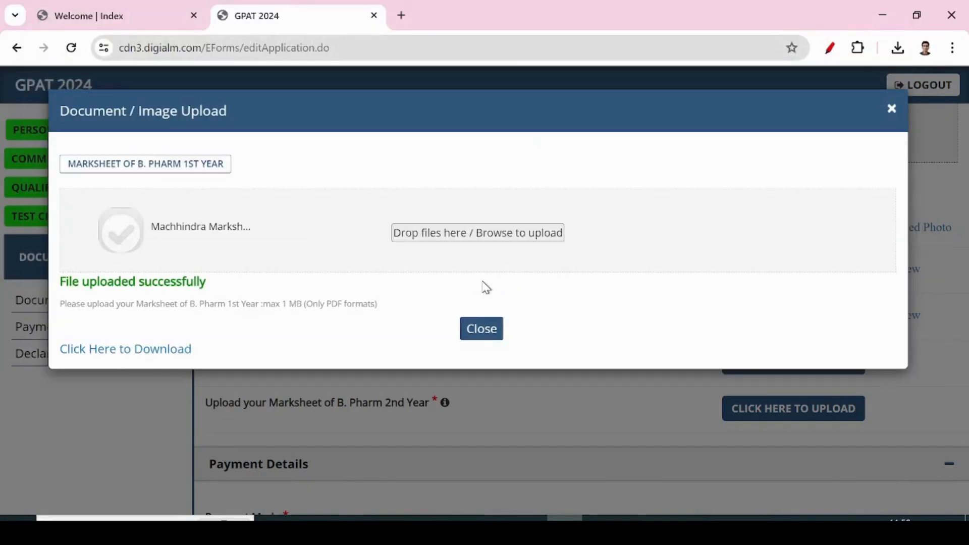
{"action": "left_click", "coordinate": [482, 330]}
Upload the B. Pharm 2nd Year (SY) marksheet PDF.
{"action": "left_click", "coordinate": [765, 419]}
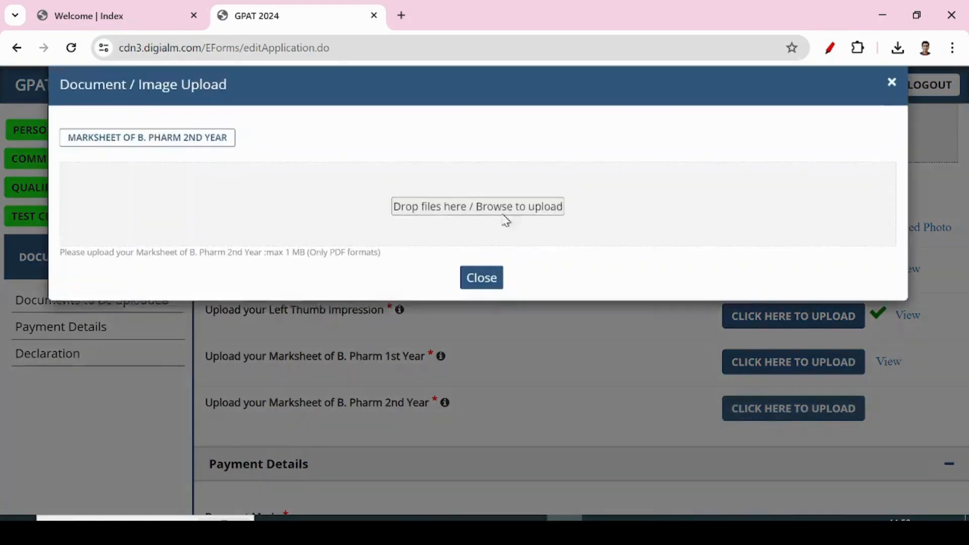
{"action": "left_click", "coordinate": [460, 245]}
{"action": "left_click", "coordinate": [264, 146]}
{"action": "left_click", "coordinate": [807, 339]}
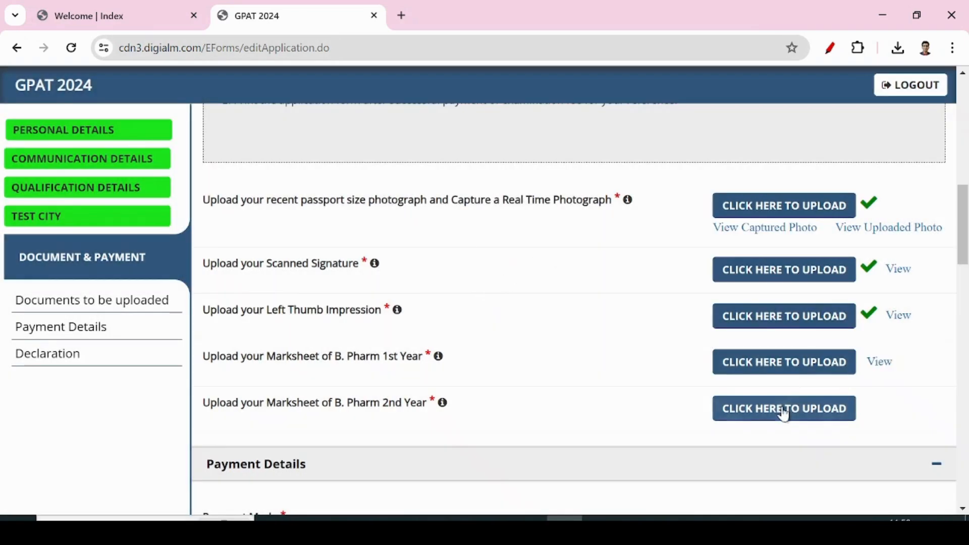
{"action": "left_click", "coordinate": [784, 410]}
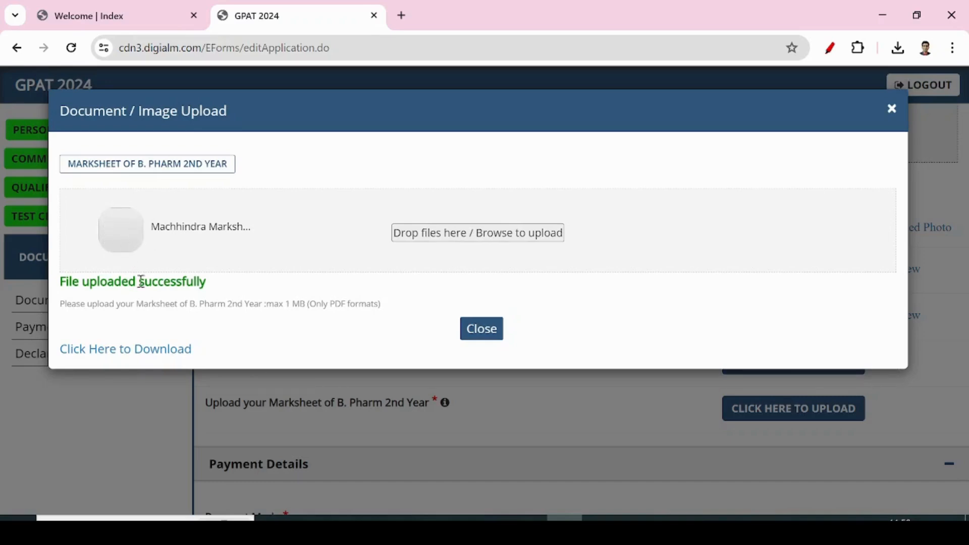
Preview the uploaded 2nd Year and 1st Year marksheets, closing each preview afterward.
{"action": "scroll", "coordinate": [485, 333], "scroll_direction": "down", "scroll_amount": 2}
{"action": "left_click", "coordinate": [494, 337]}
{"action": "left_click", "coordinate": [880, 410]}
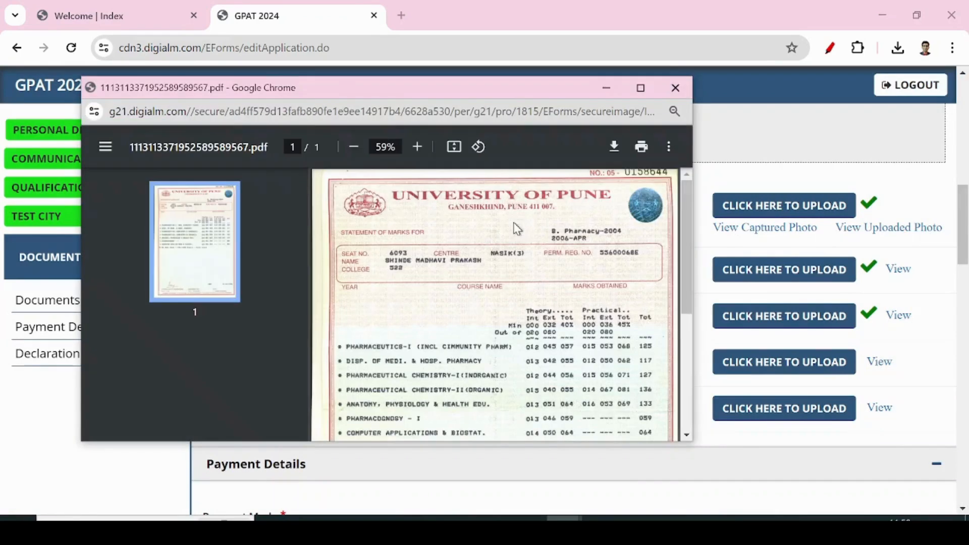
{"action": "scroll", "coordinate": [513, 305], "scroll_direction": "down", "scroll_amount": 5}
{"action": "scroll", "coordinate": [515, 303], "scroll_direction": "up", "scroll_amount": 5}
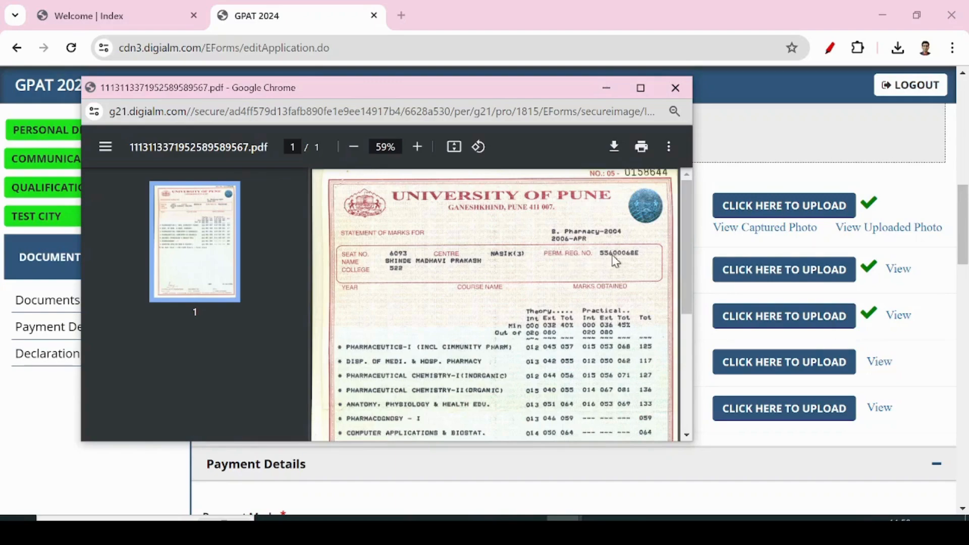
{"action": "left_click", "coordinate": [676, 88]}
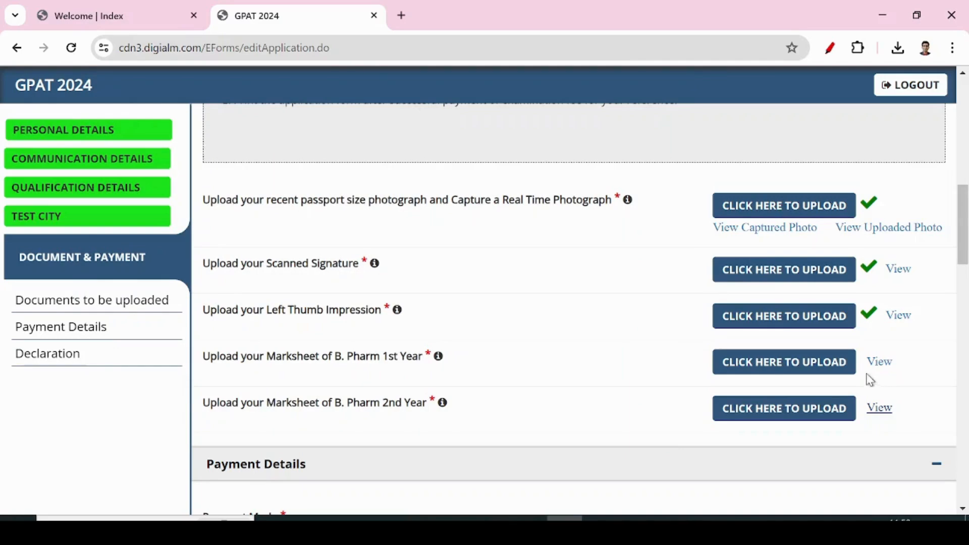
{"action": "left_click", "coordinate": [879, 362]}
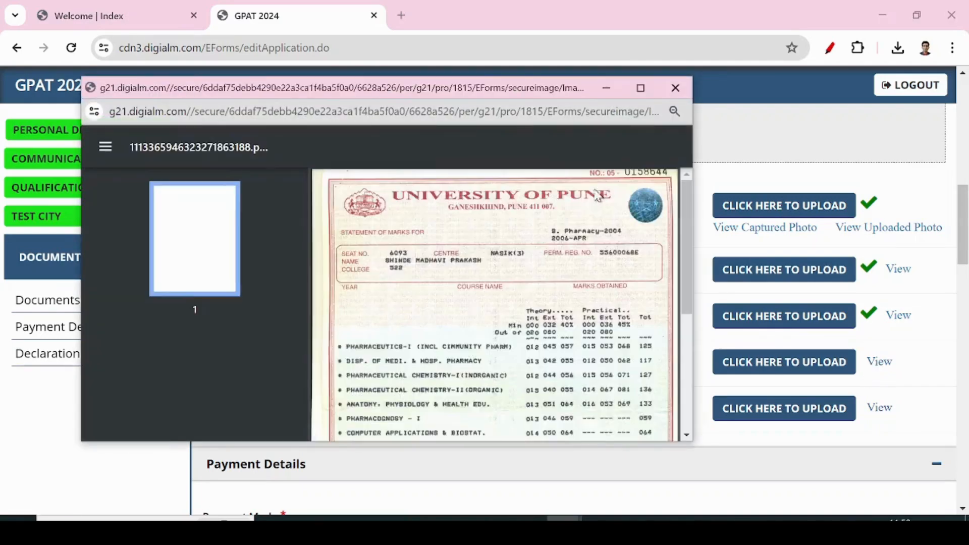
{"action": "left_click", "coordinate": [676, 88]}
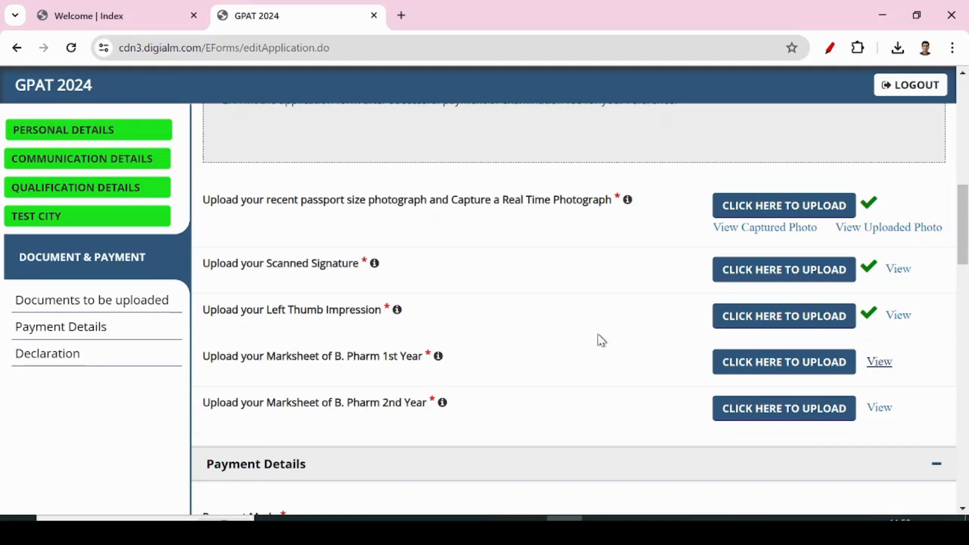
Scroll down to the Declaration and captcha section and open the full application PREVIEW.
{"action": "scroll", "coordinate": [599, 340], "scroll_direction": "down", "scroll_amount": 3}
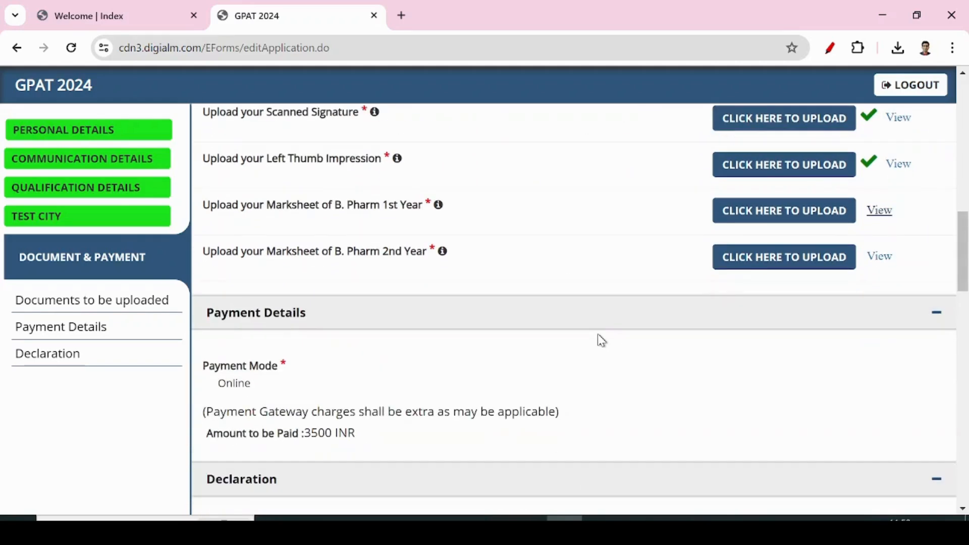
{"action": "scroll", "coordinate": [598, 333], "scroll_direction": "down", "scroll_amount": 2}
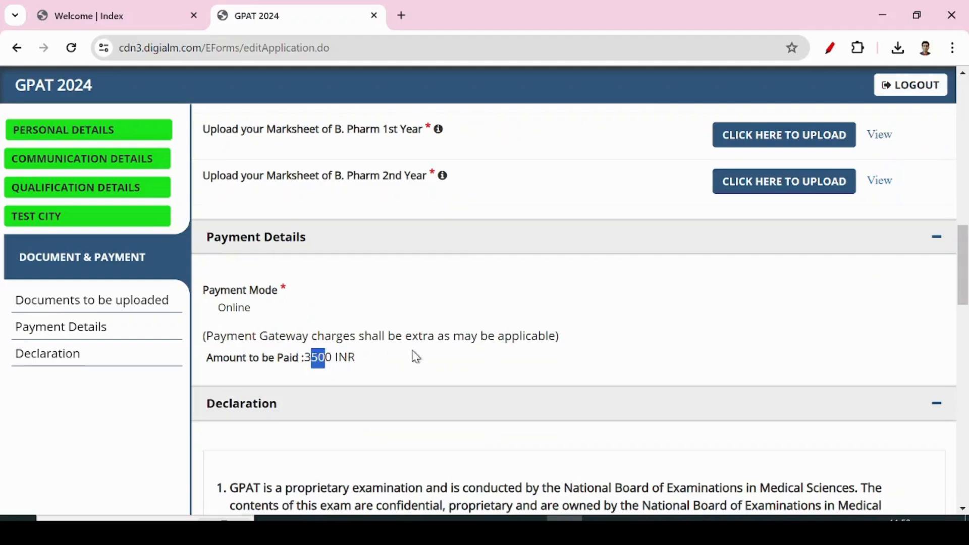
{"action": "scroll", "coordinate": [513, 355], "scroll_direction": "down", "scroll_amount": 20}
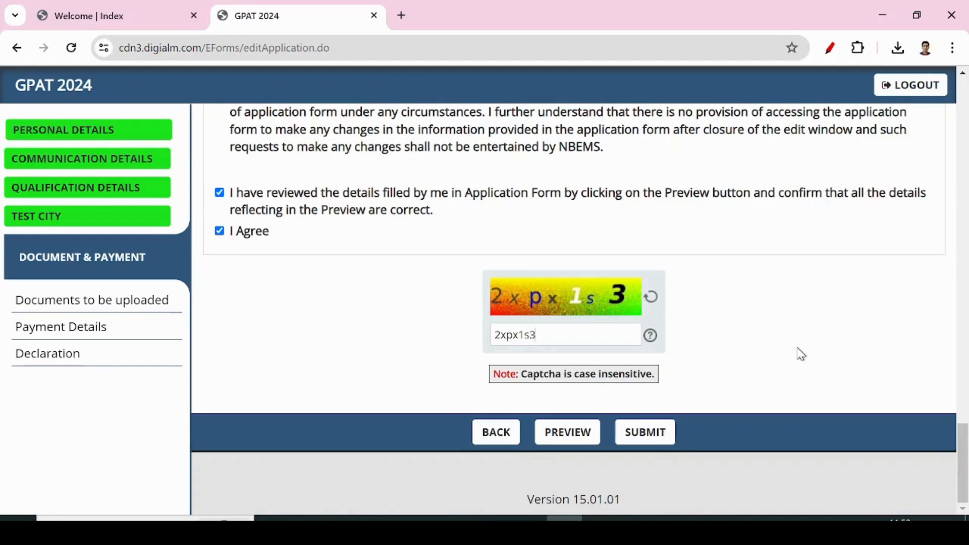
{"action": "left_click", "coordinate": [571, 435]}
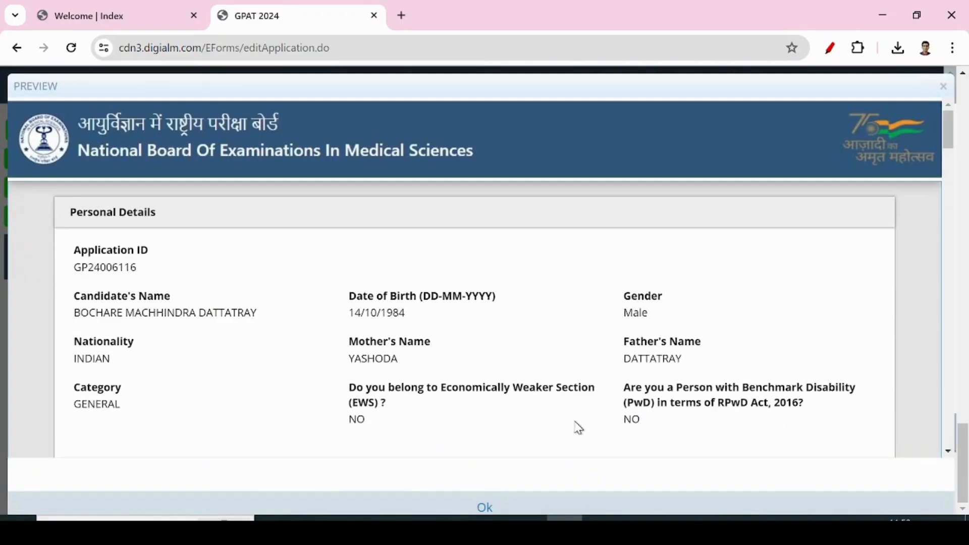
Scroll through the full application preview, close it, and return to the form.
{"action": "scroll", "coordinate": [586, 423], "scroll_direction": "down", "scroll_amount": 20}
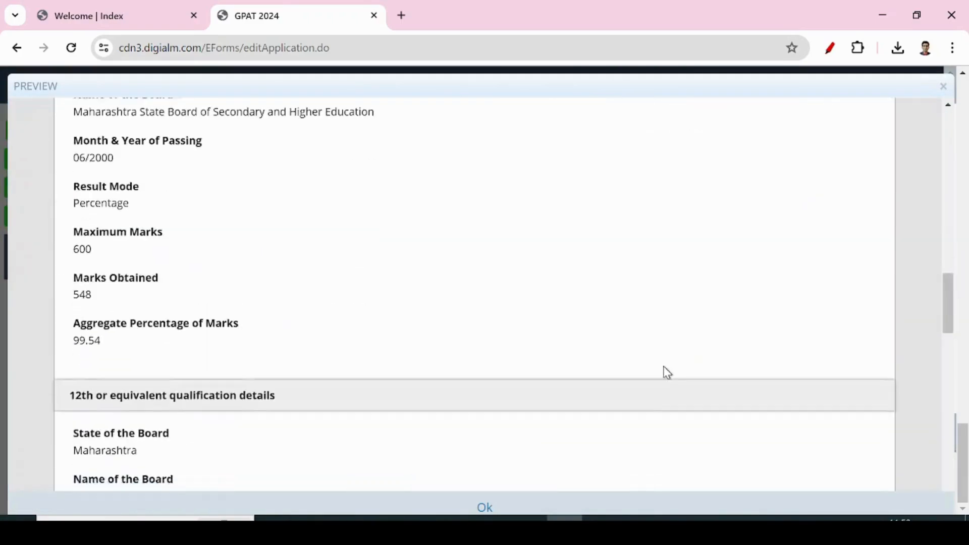
{"action": "scroll", "coordinate": [671, 375], "scroll_direction": "down", "scroll_amount": 3}
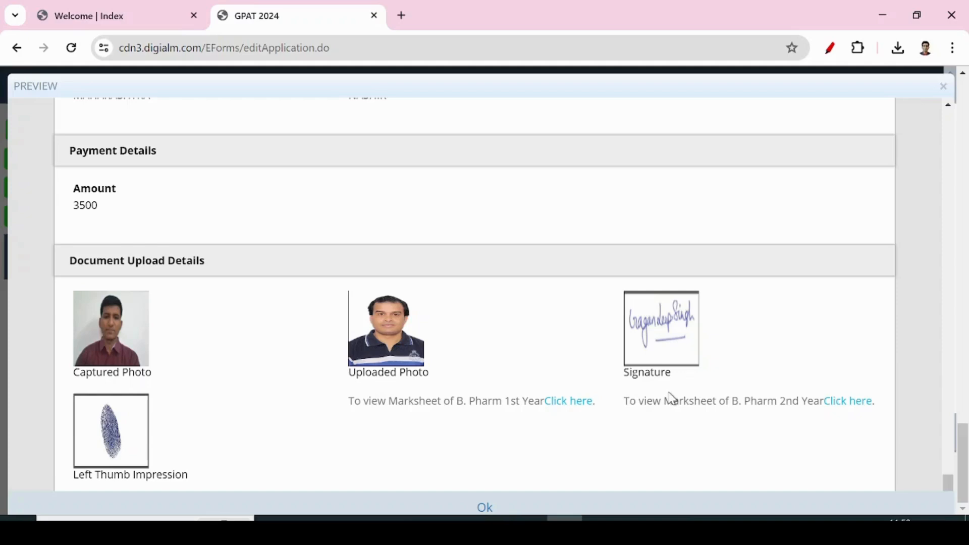
{"action": "scroll", "coordinate": [671, 399], "scroll_direction": "up", "scroll_amount": 20}
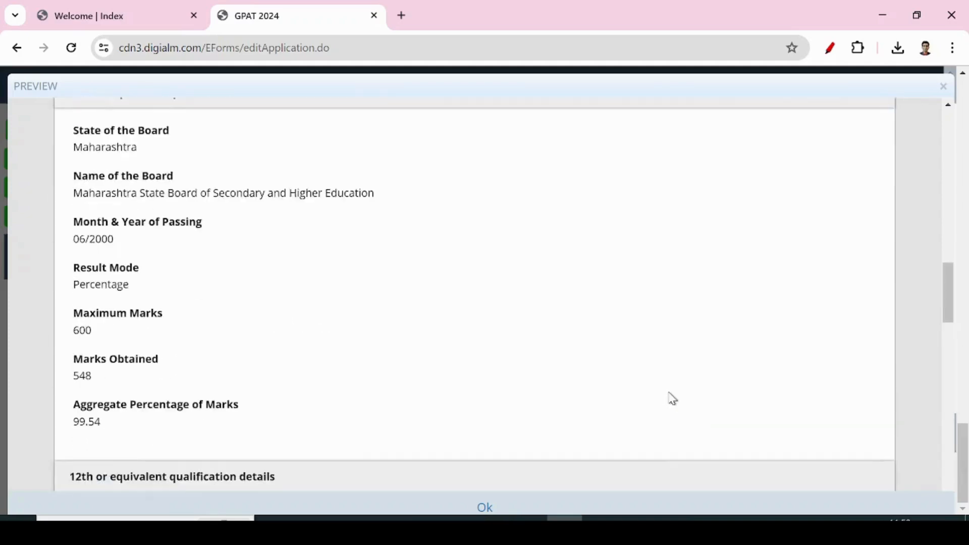
{"action": "scroll", "coordinate": [671, 399], "scroll_direction": "up", "scroll_amount": 2}
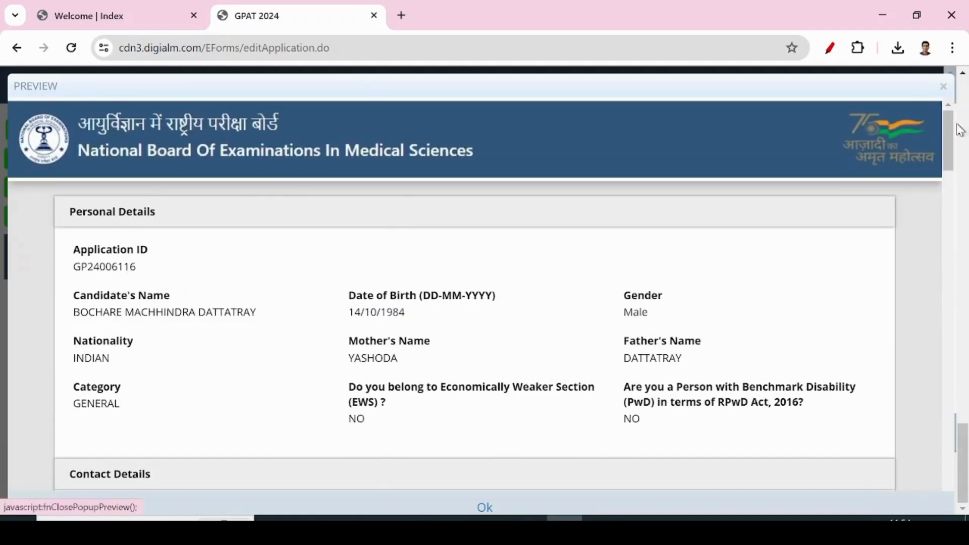
{"action": "left_click_drag", "start_coordinate": [946, 135], "coordinate": [925, 121]}
{"action": "left_click", "coordinate": [943, 88]}
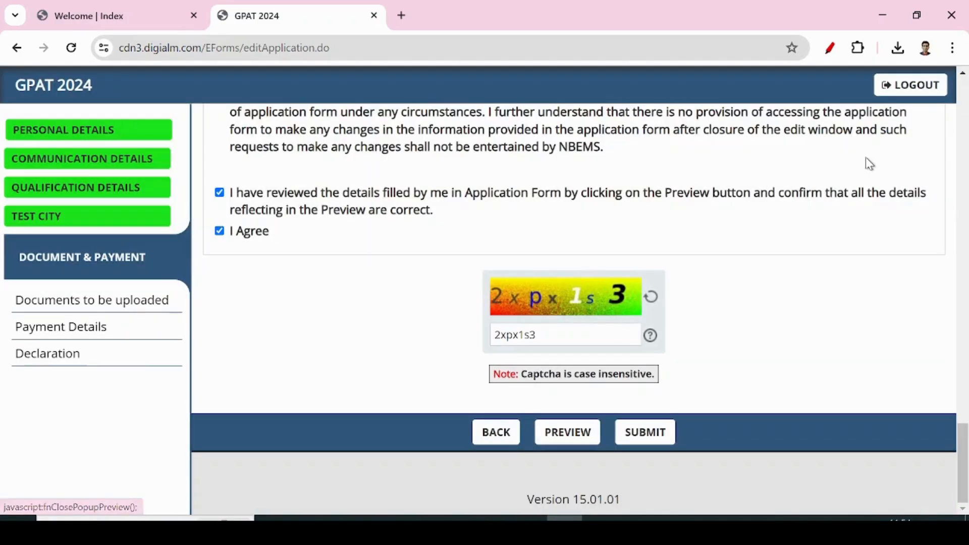
{"action": "scroll", "coordinate": [735, 333], "scroll_direction": "up", "scroll_amount": 20}
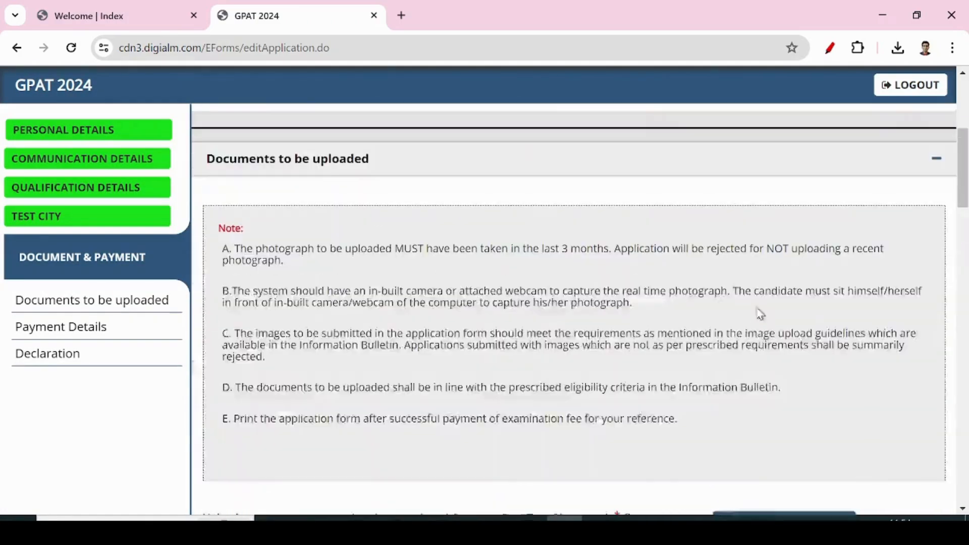
{"action": "scroll", "coordinate": [761, 311], "scroll_direction": "down", "scroll_amount": 20}
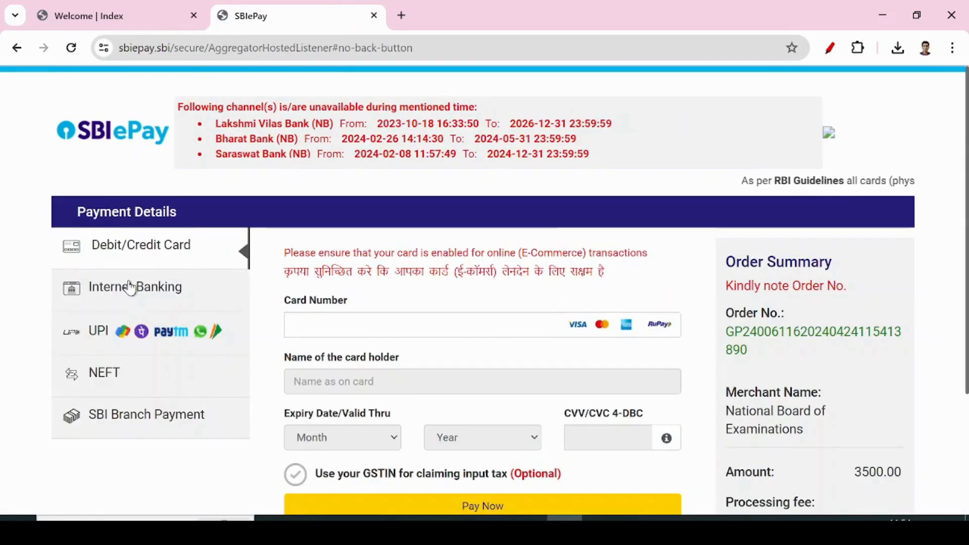
Choose UPI as the SBIePay payment method for the 3500.00 fee.
{"action": "left_click", "coordinate": [137, 293]}
{"action": "left_click", "coordinate": [101, 331]}
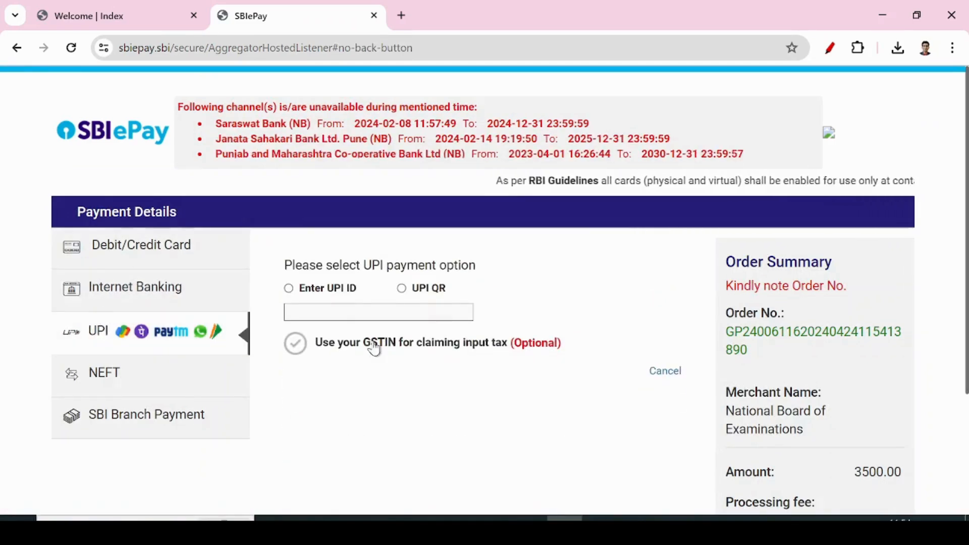
{"action": "scroll", "coordinate": [621, 382], "scroll_direction": "down", "scroll_amount": 3}
{"action": "scroll", "coordinate": [621, 383], "scroll_direction": "up", "scroll_amount": 3}
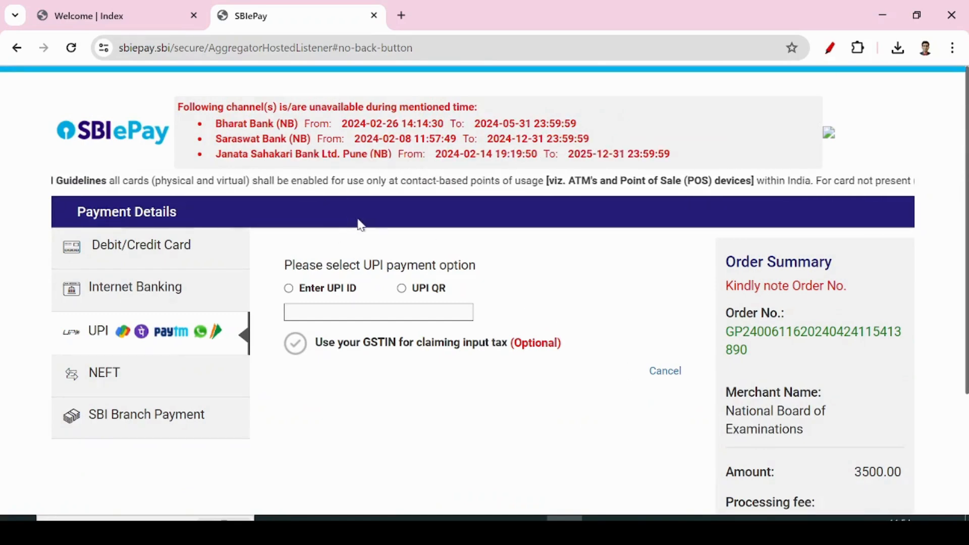
{"action": "left_click", "coordinate": [20, 48]}
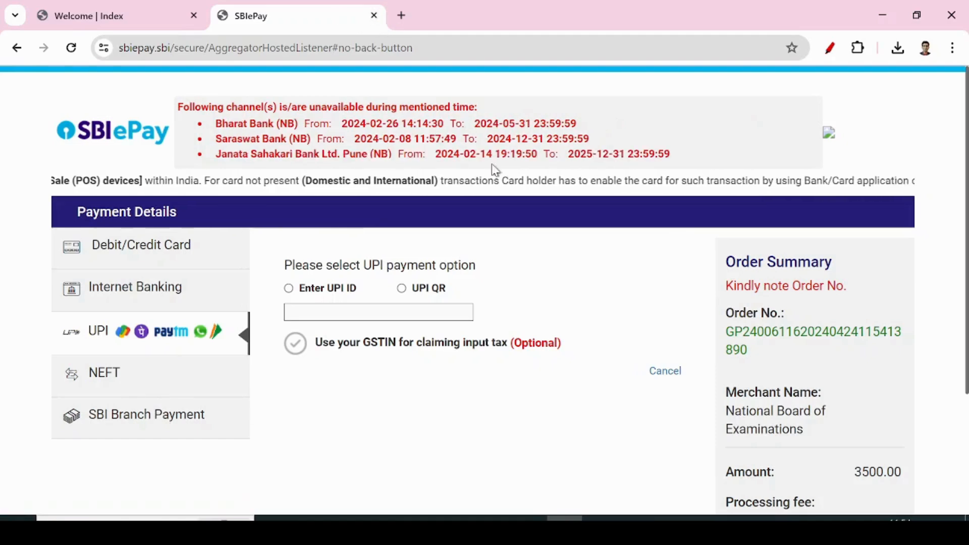
{"action": "scroll", "coordinate": [626, 373], "scroll_direction": "down", "scroll_amount": 3}
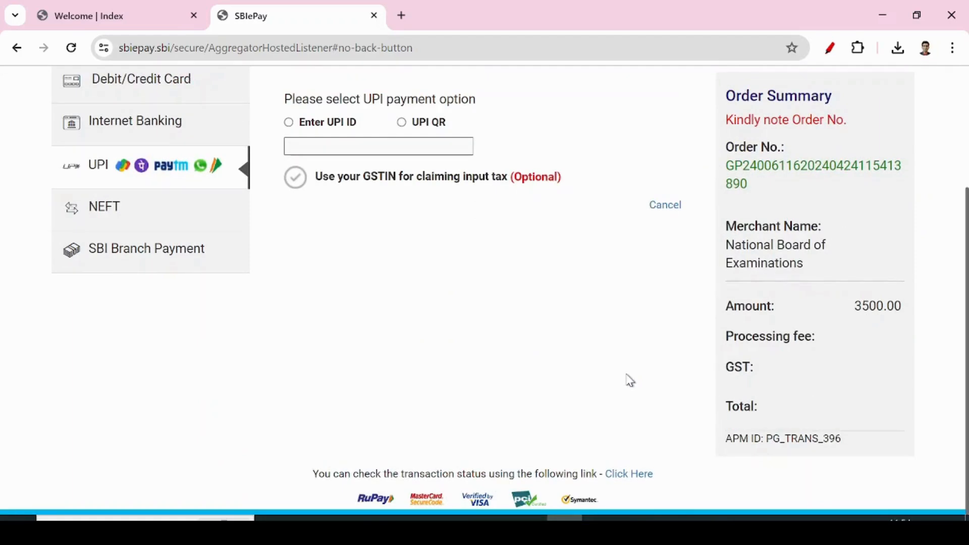
{"action": "scroll", "coordinate": [630, 380], "scroll_direction": "up", "scroll_amount": 3}
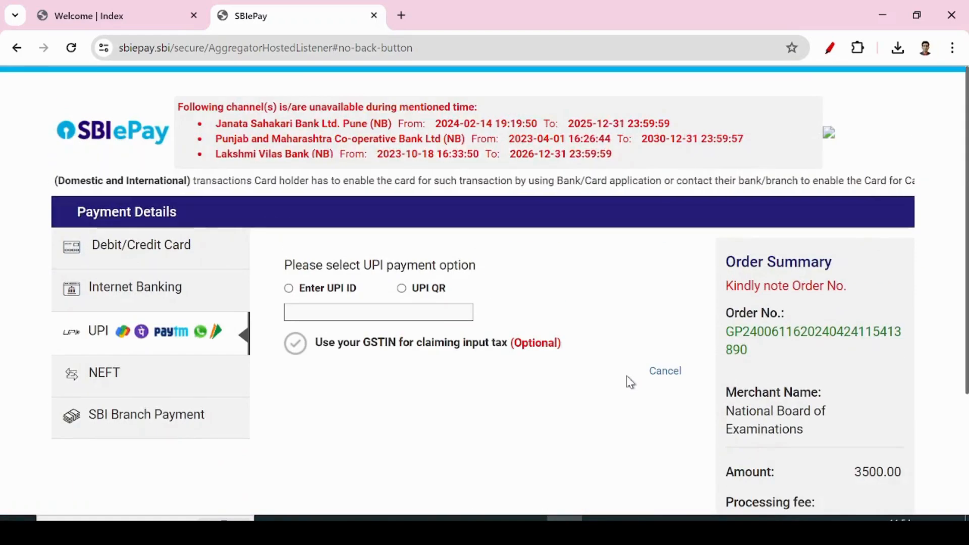